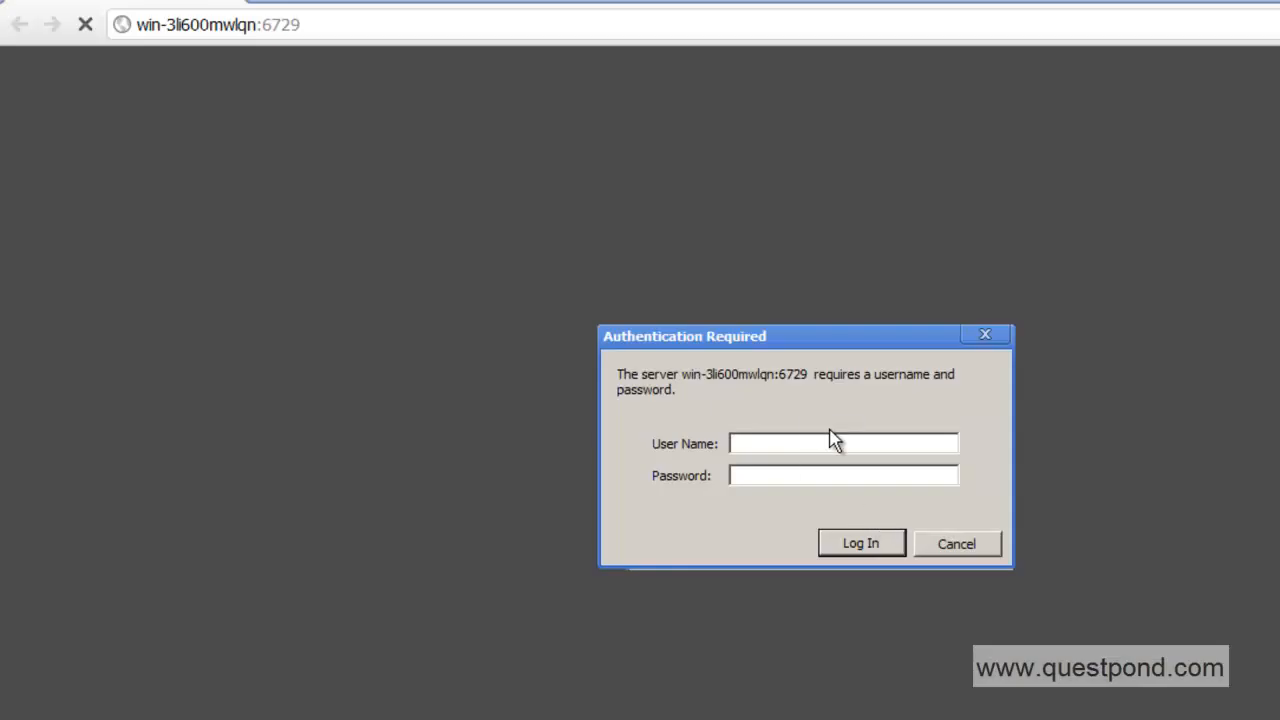
# Sign in to Central Administration as administrator with the account password.
pyautogui.click(779, 440)
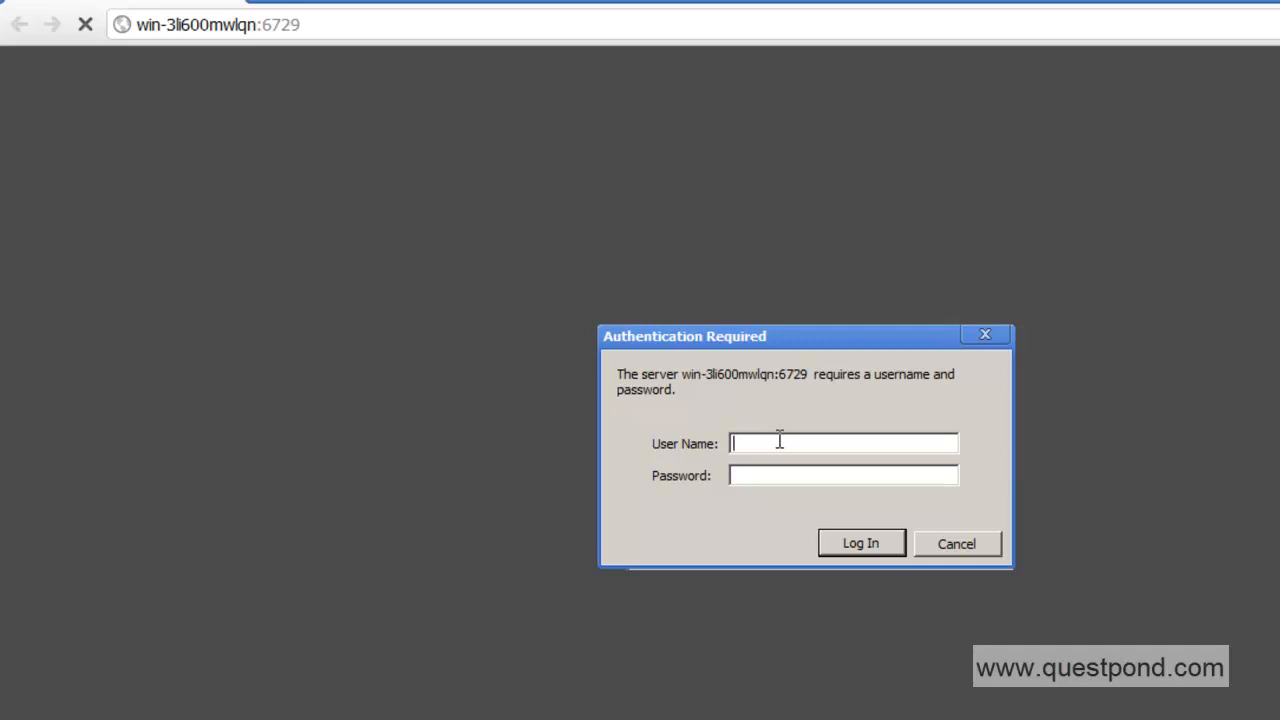
pyautogui.write('administrator')
pyautogui.press('Tab')
pyautogui.write('*******')
pyautogui.press('Return')
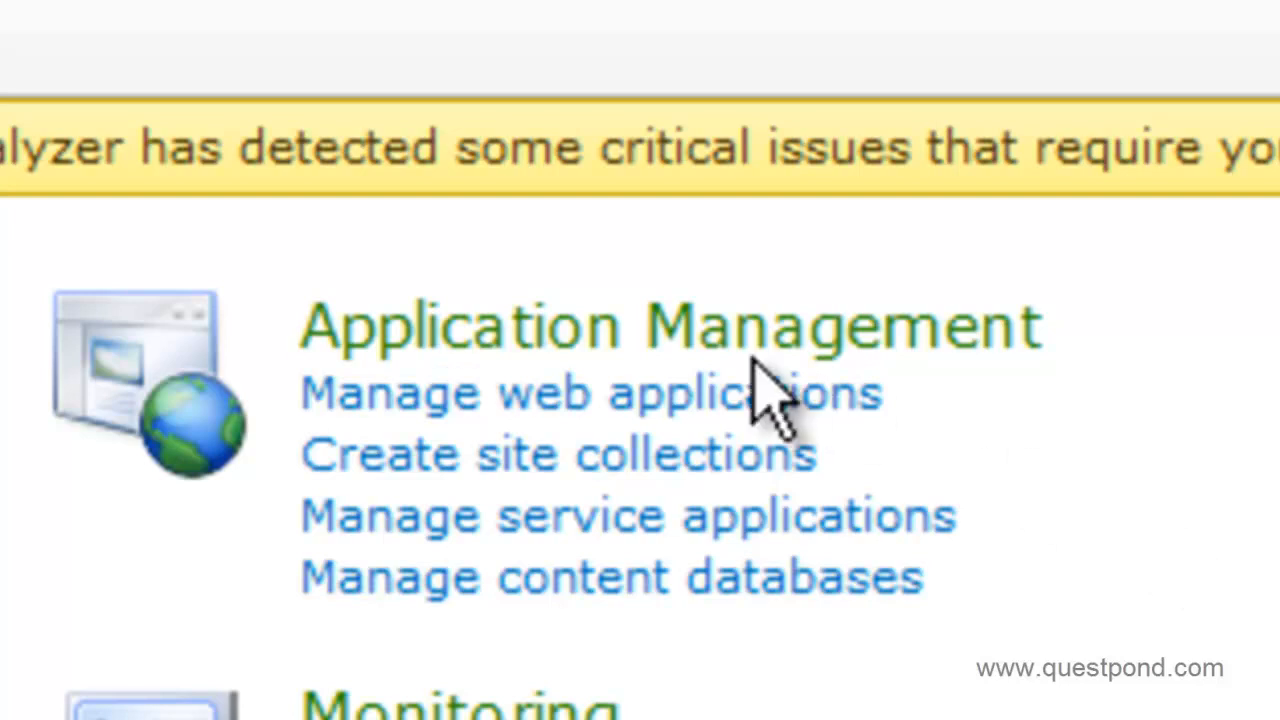
# From Manage web applications, start creating a new web application.
pyautogui.click(585, 382)
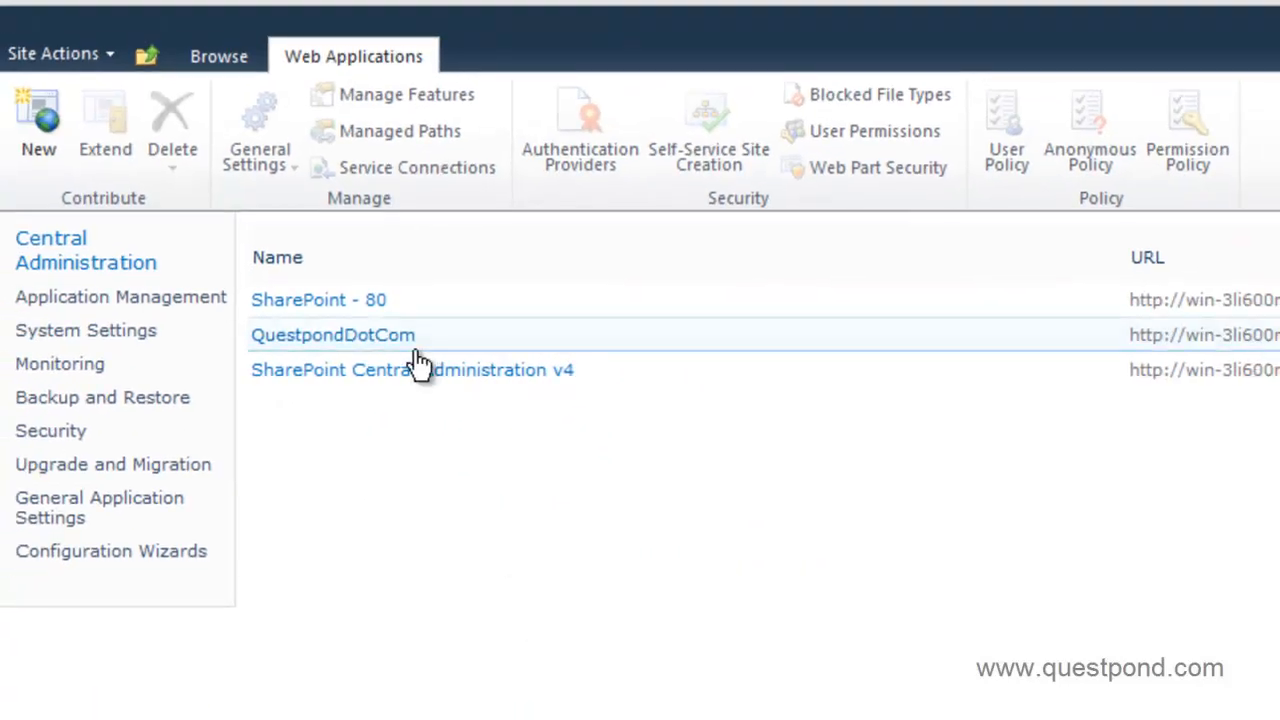
pyautogui.click(40, 144)
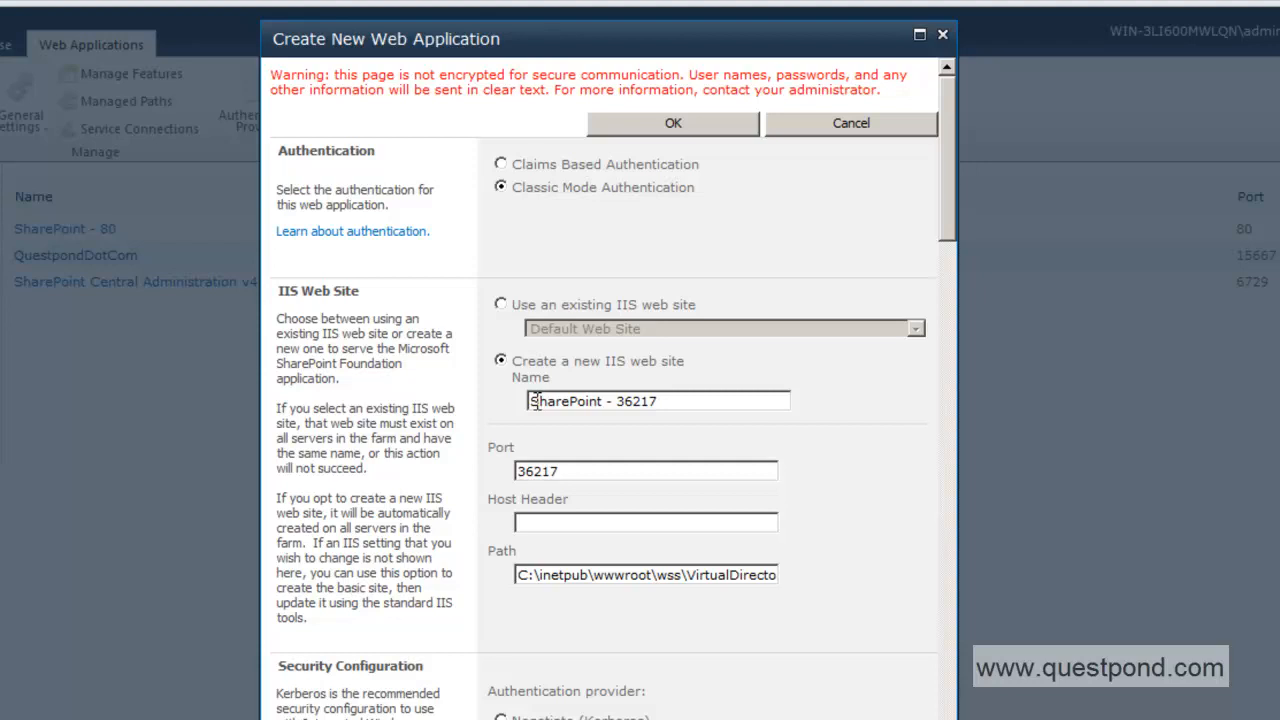
# Rename the new IIS web site from 'SharePoint - 36217' to 'QuestIT'.
pyautogui.moveTo(572, 471); pyautogui.dragTo(514, 471)
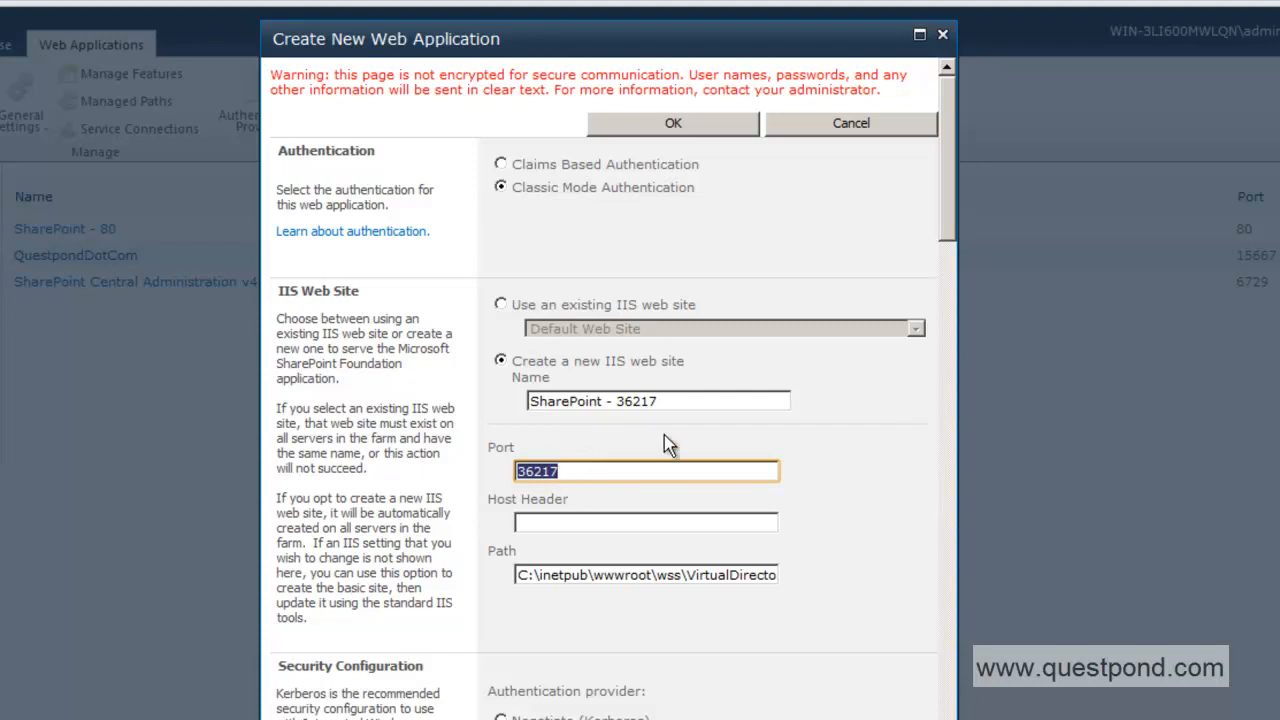
pyautogui.click(607, 402)
pyautogui.moveTo(665, 401); pyautogui.dragTo(478, 400)
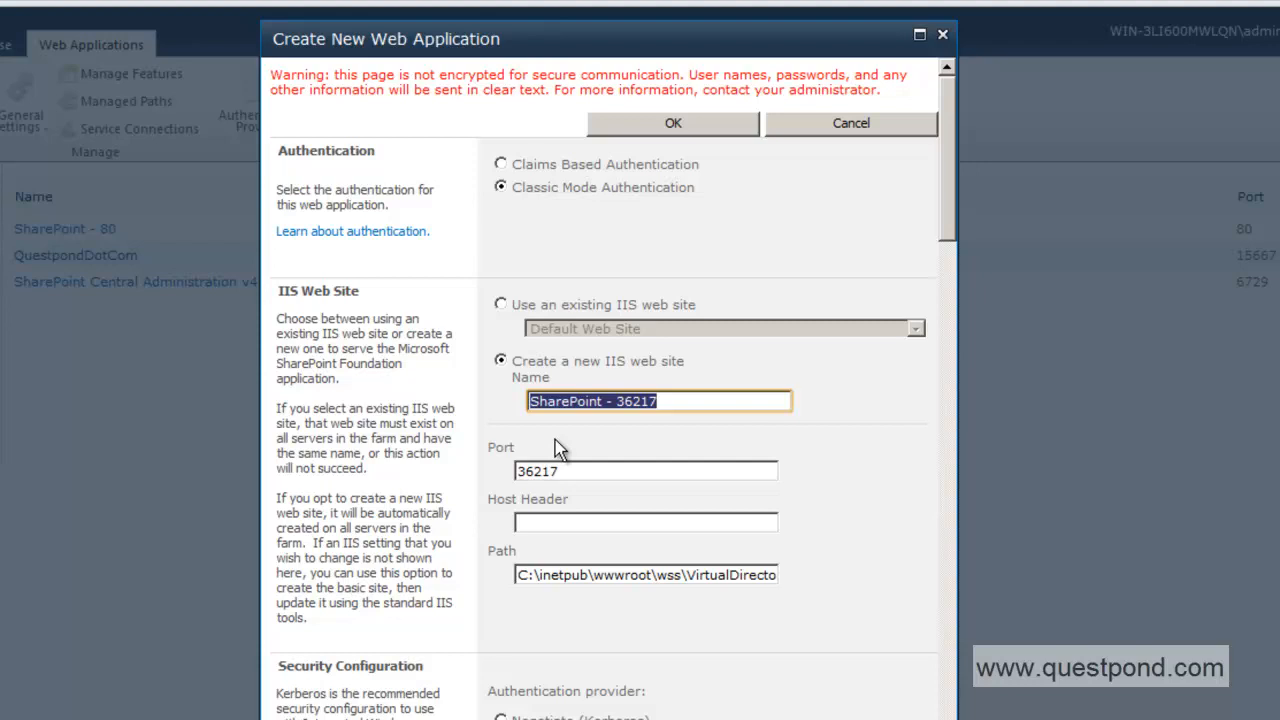
pyautogui.write('QuestIT')
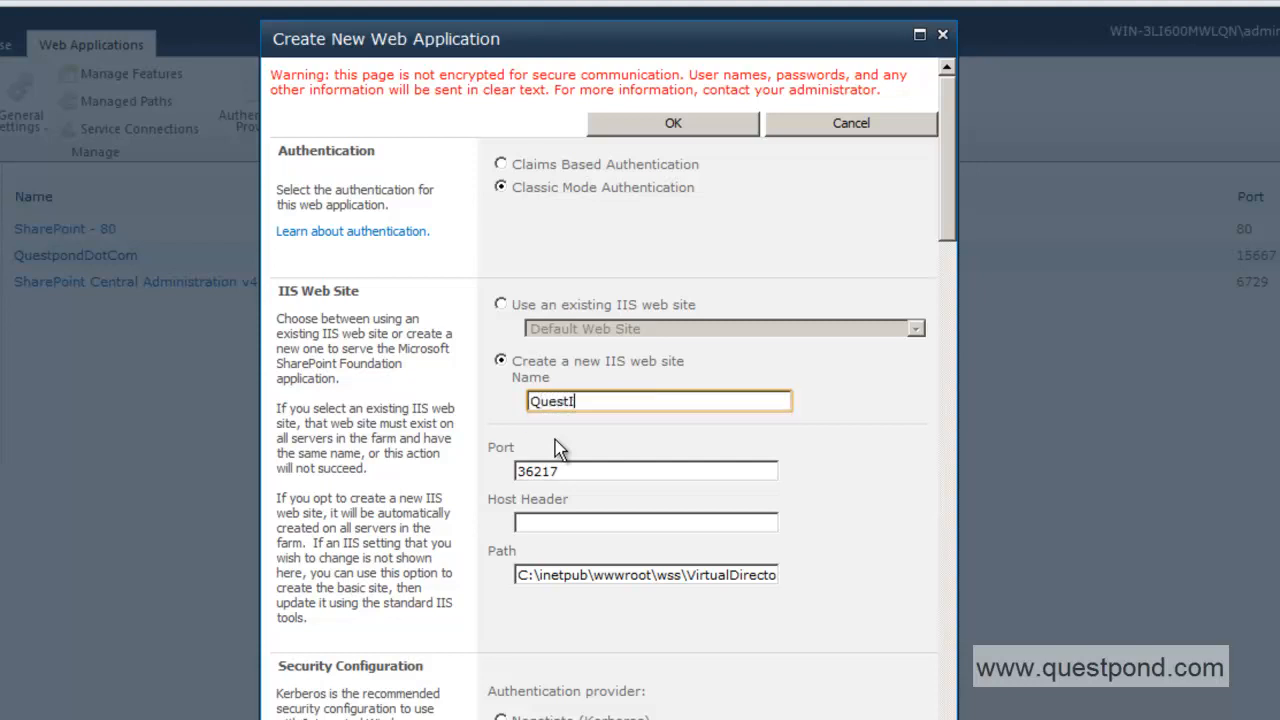
pyautogui.click(557, 526)
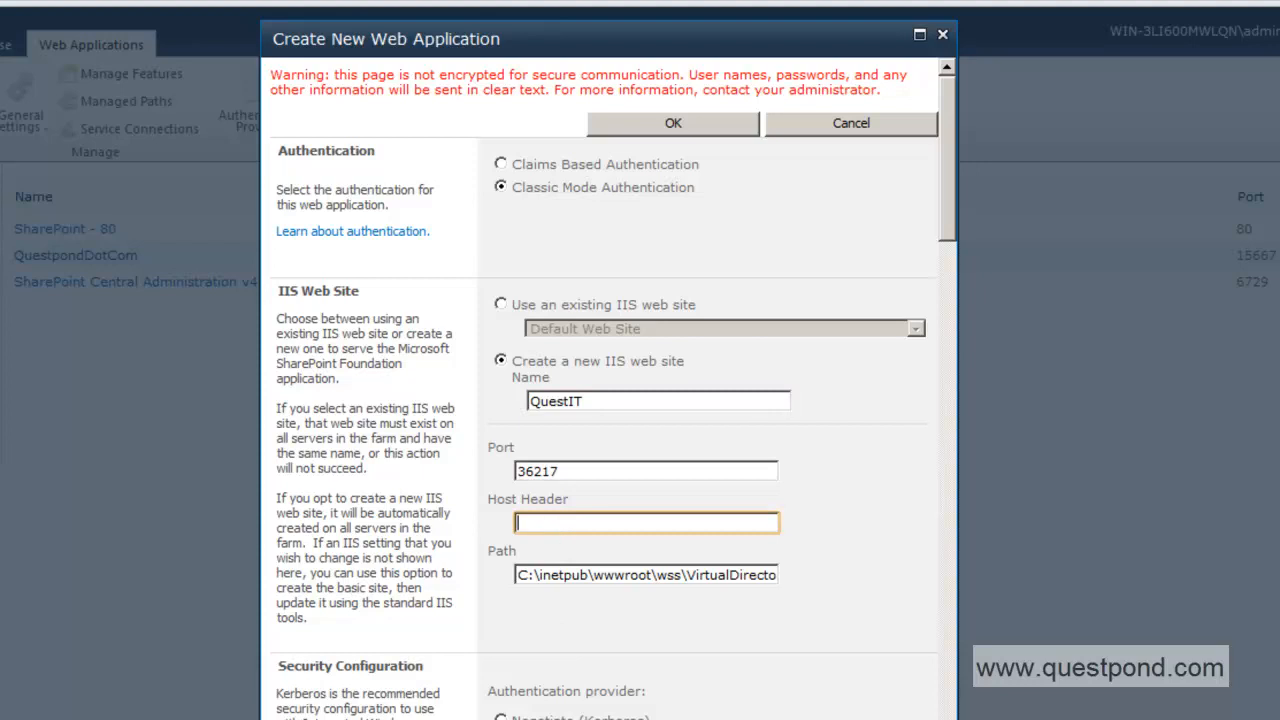
pyautogui.moveTo(945, 245); pyautogui.dragTo(952, 333)
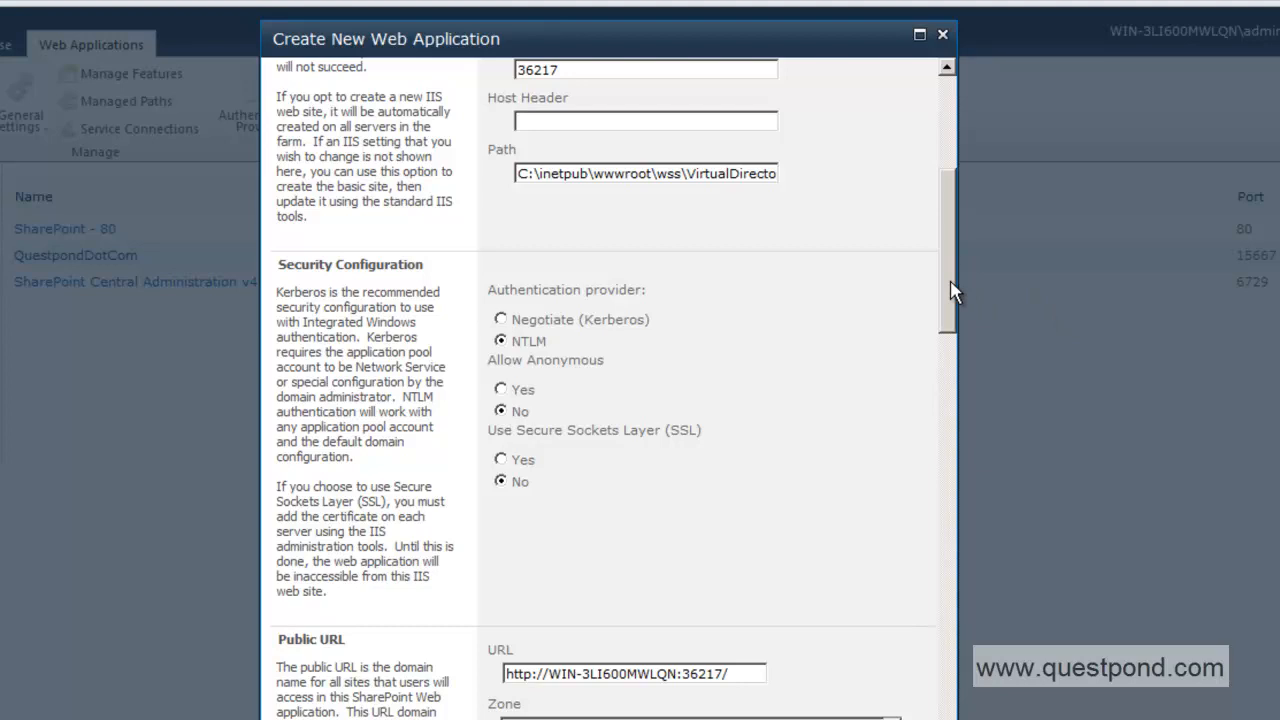
# Name the new application pool QuestITPool and run it under predefined Network Service.
pyautogui.moveTo(950, 290)
pyautogui.mouseDown()
pyautogui.moveTo(937, 198)
pyautogui.moveTo(941, 313)
pyautogui.mouseUp()
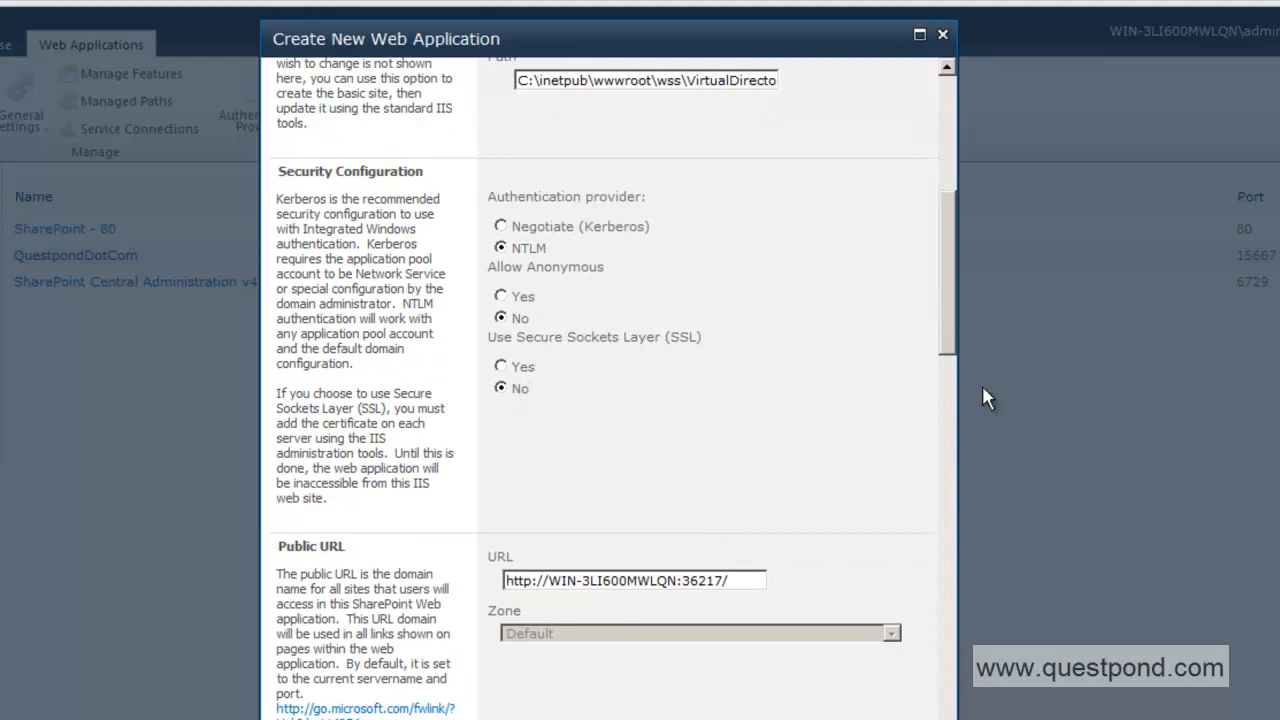
pyautogui.scroll(-3, 948, 349)
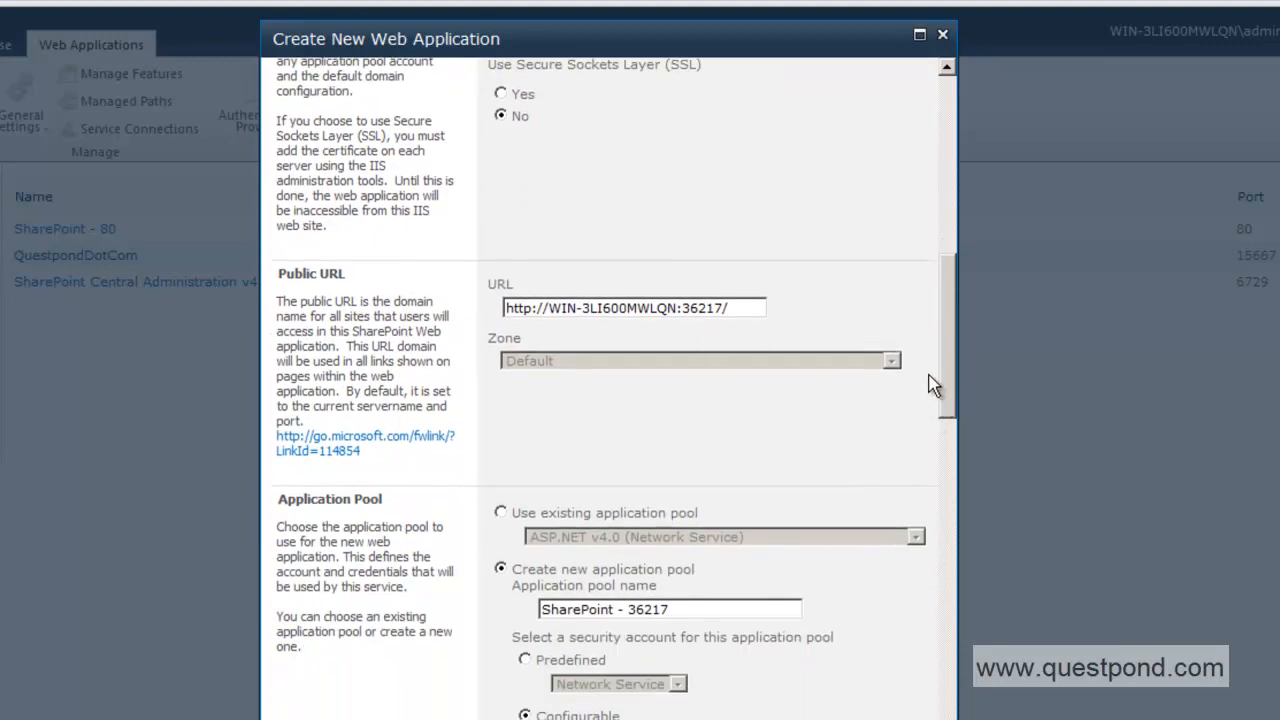
pyautogui.scroll(-1, 952, 403)
pyautogui.scroll(-2, 952, 403)
pyautogui.click(680, 266)
pyautogui.moveTo(703, 266); pyautogui.dragTo(444, 266)
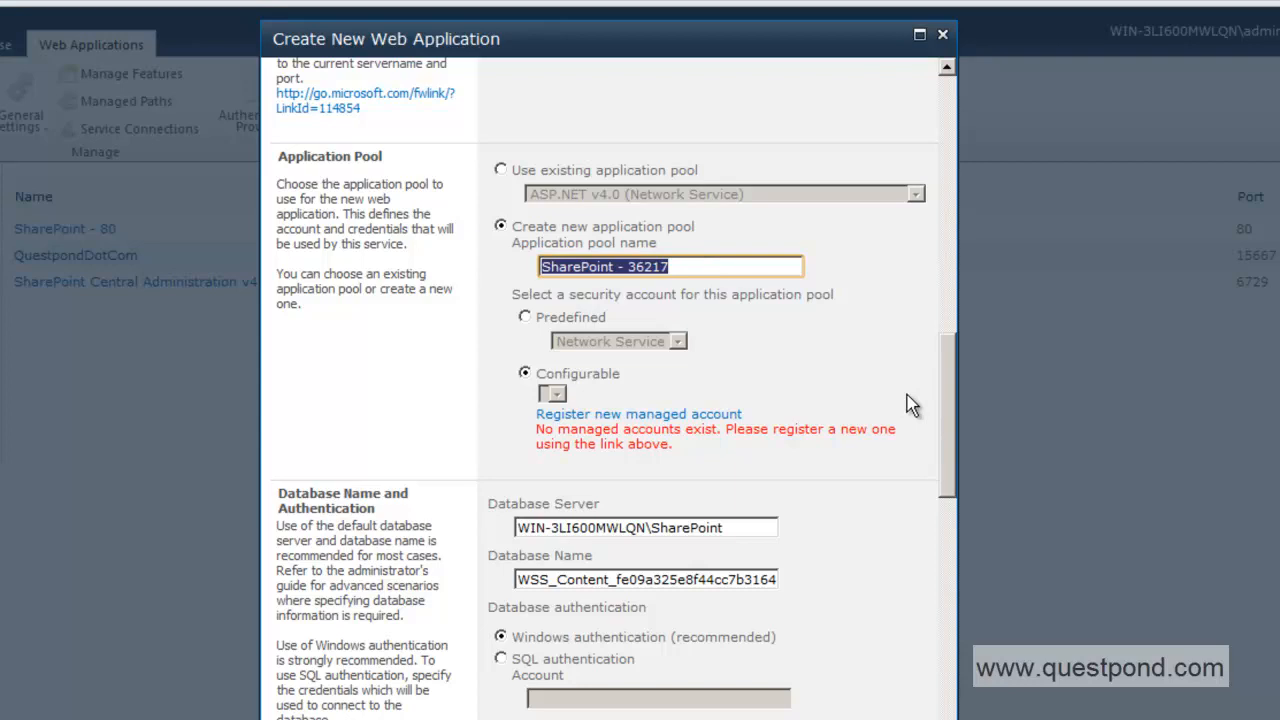
pyautogui.write('QuestITPool')
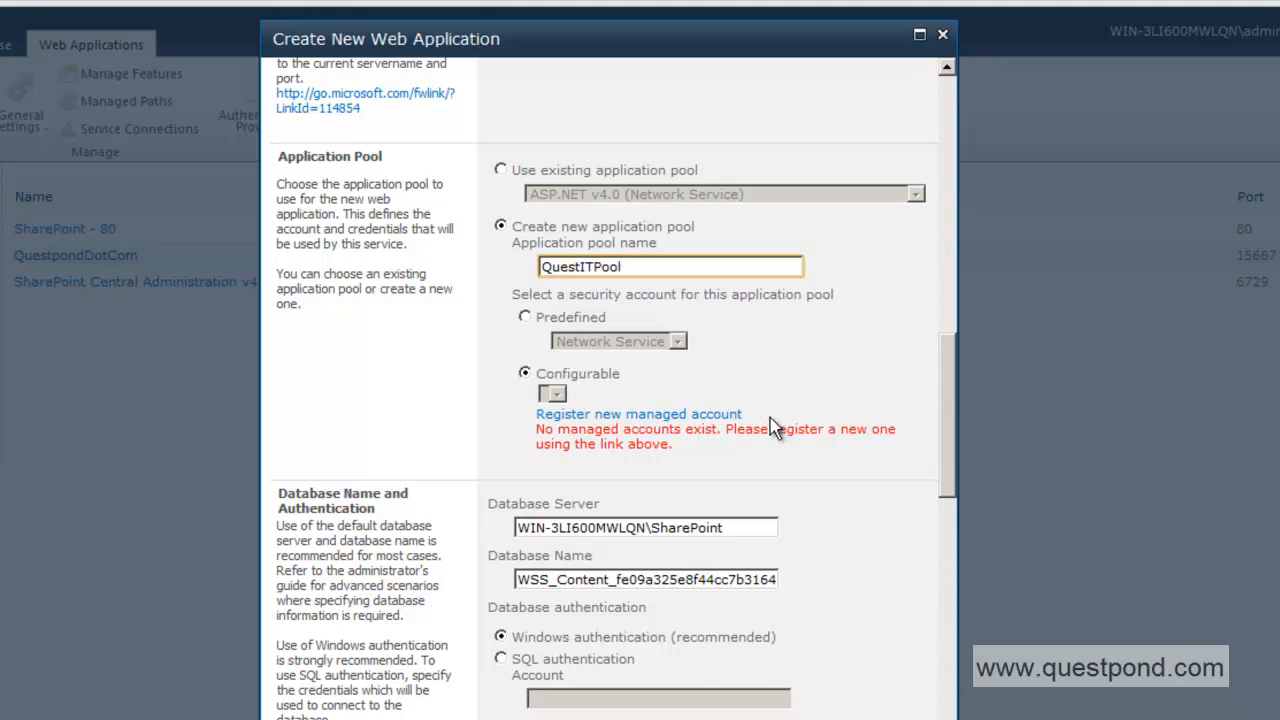
pyautogui.click(525, 317)
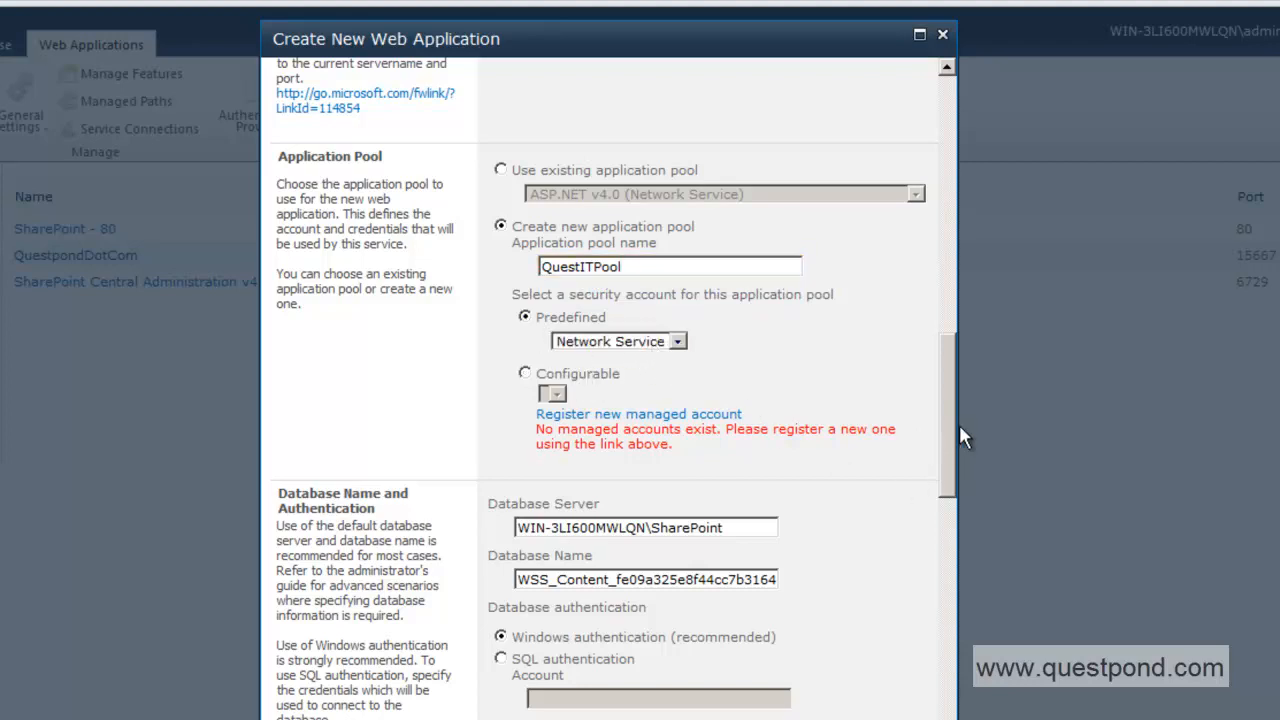
# Create the QuestIT web application and dismiss the Application Created confirmation.
pyautogui.scroll(-5, 953, 425)
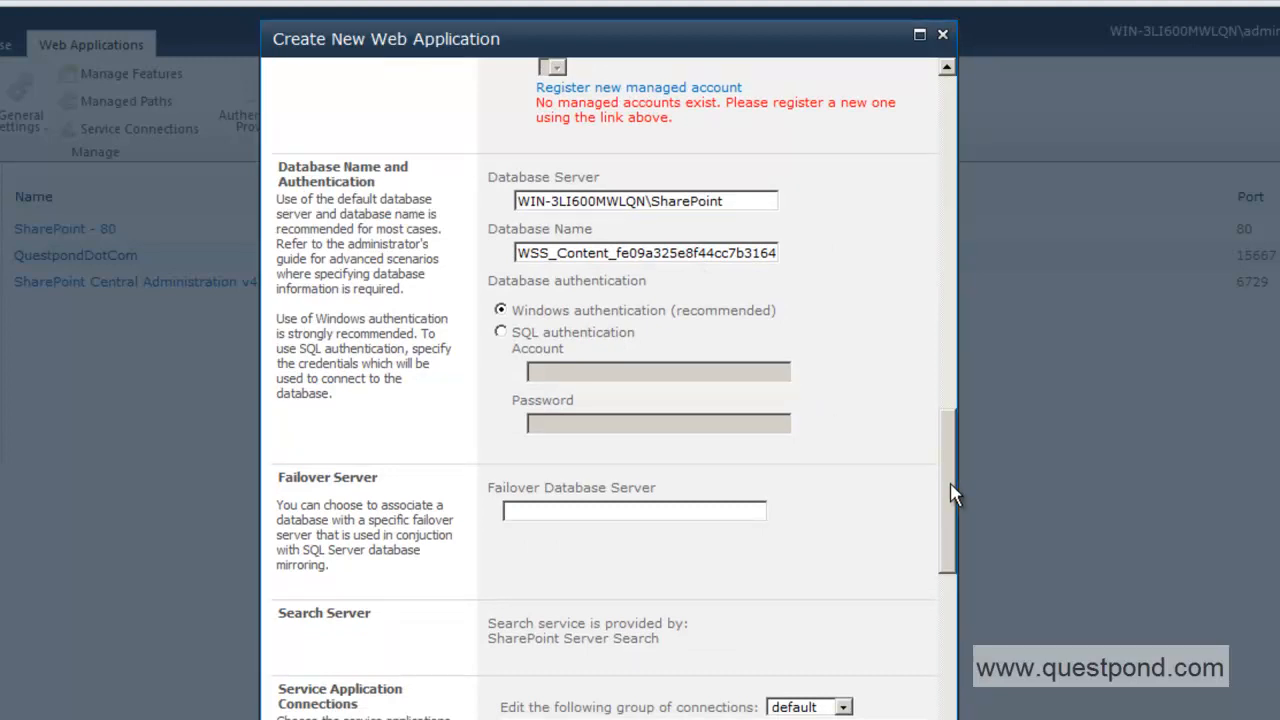
pyautogui.scroll(-4, 950, 495)
pyautogui.scroll(-10, 950, 555)
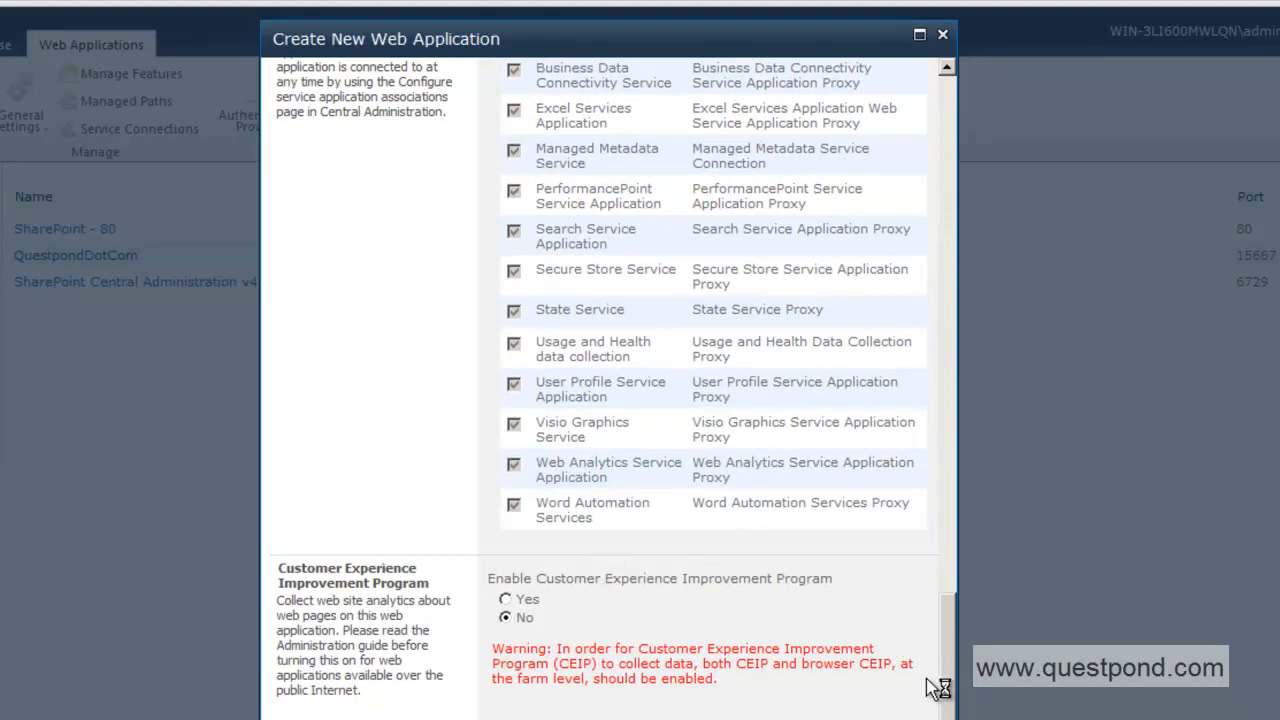
pyautogui.moveTo(950, 670); pyautogui.dragTo(954, 149)
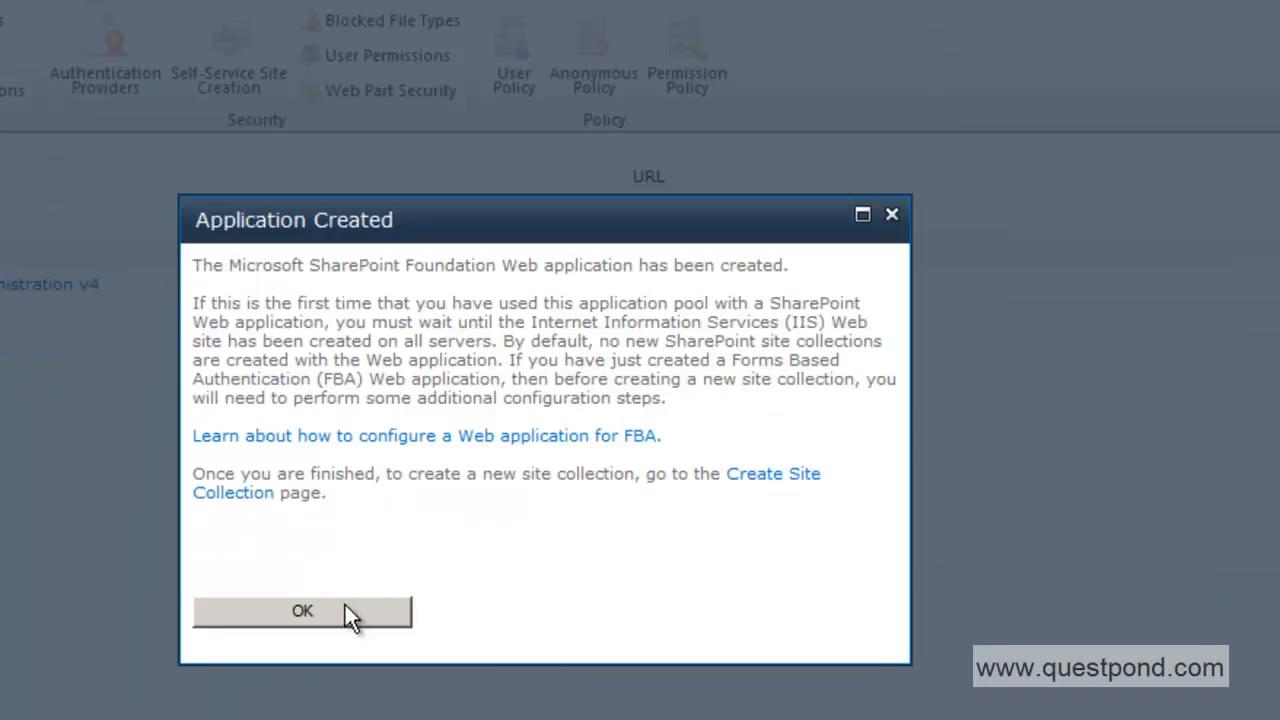
pyautogui.click(345, 607)
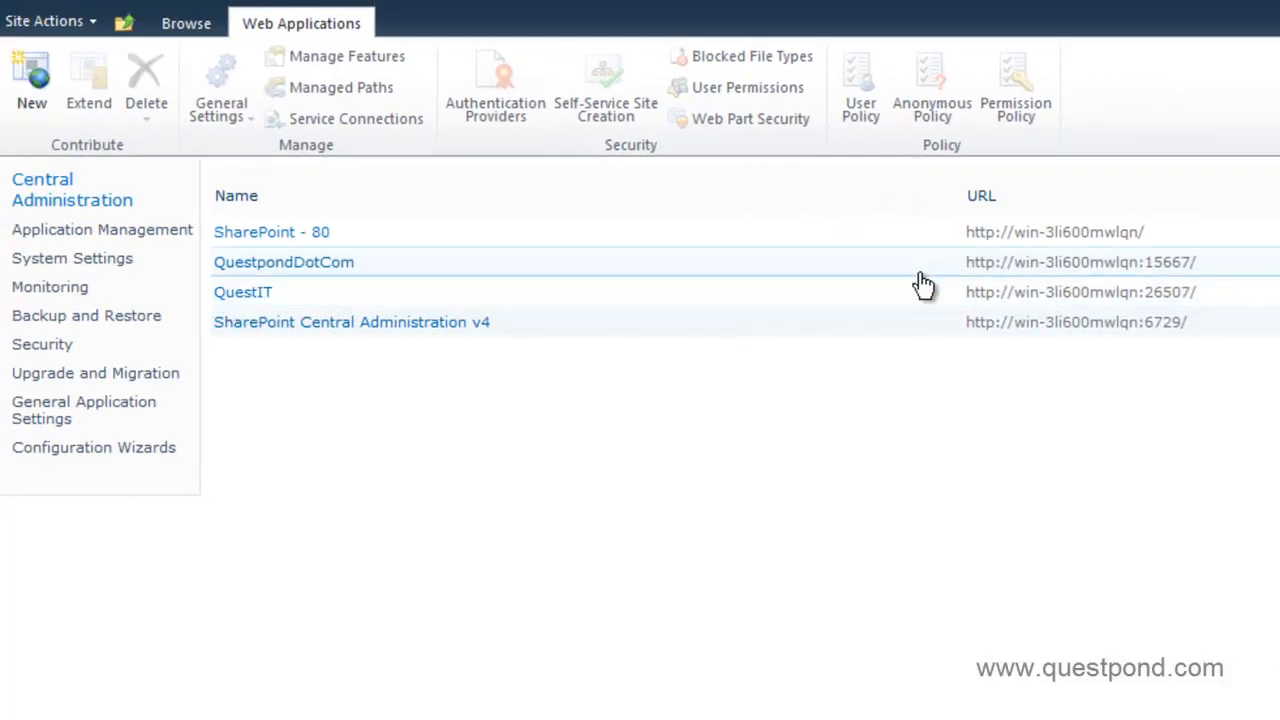
# Launch IIS Manager via inetmgr, check that QuestIT is under Sites, and return to the browser.
pyautogui.press('super')
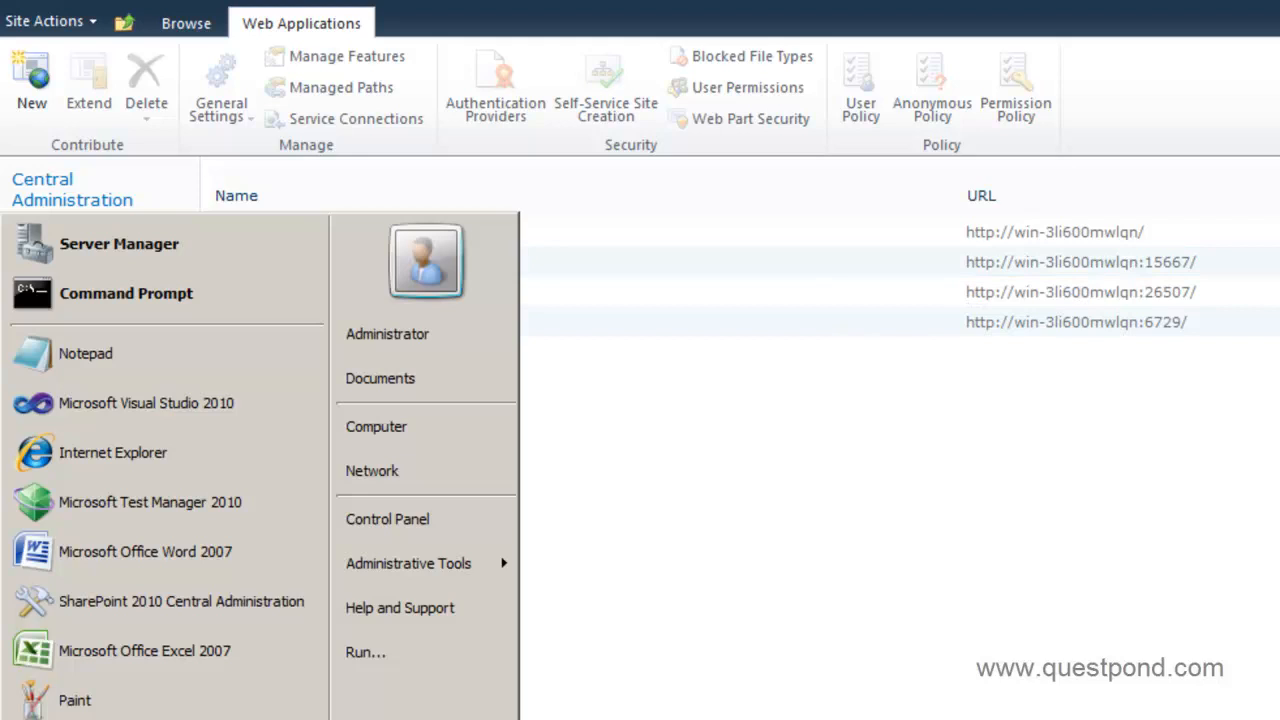
pyautogui.click(400, 674)
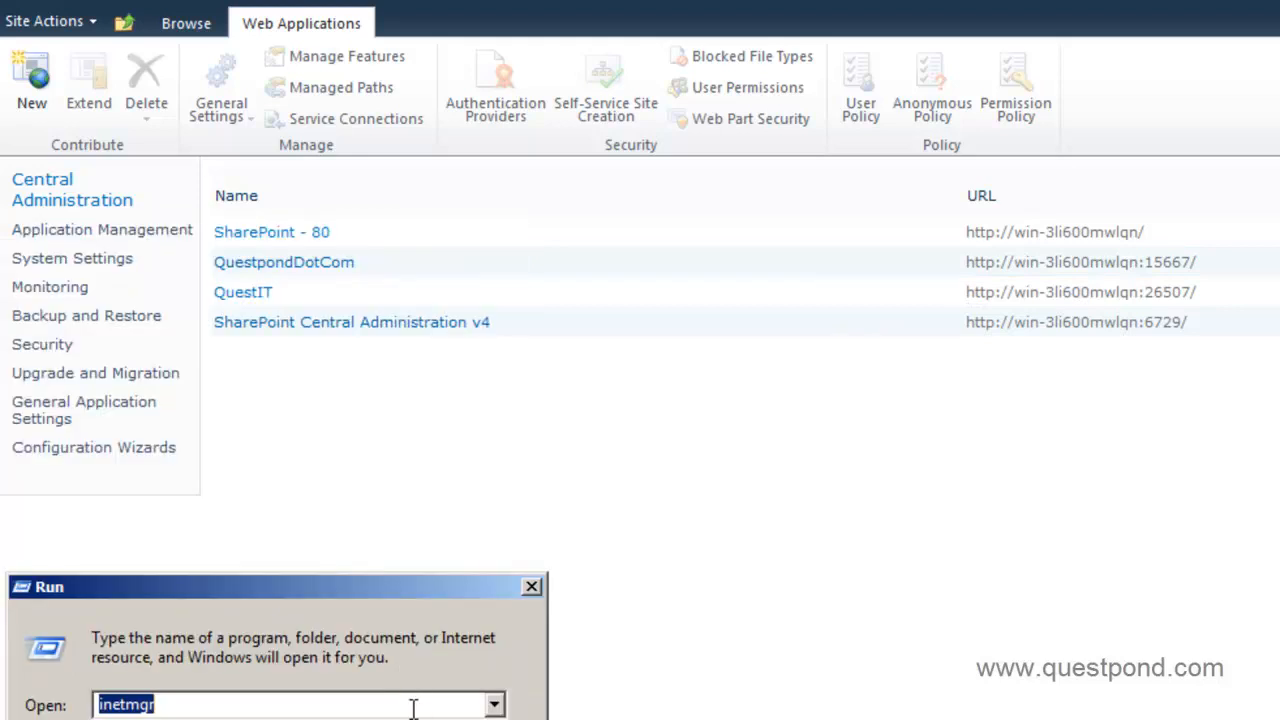
pyautogui.press('Return')
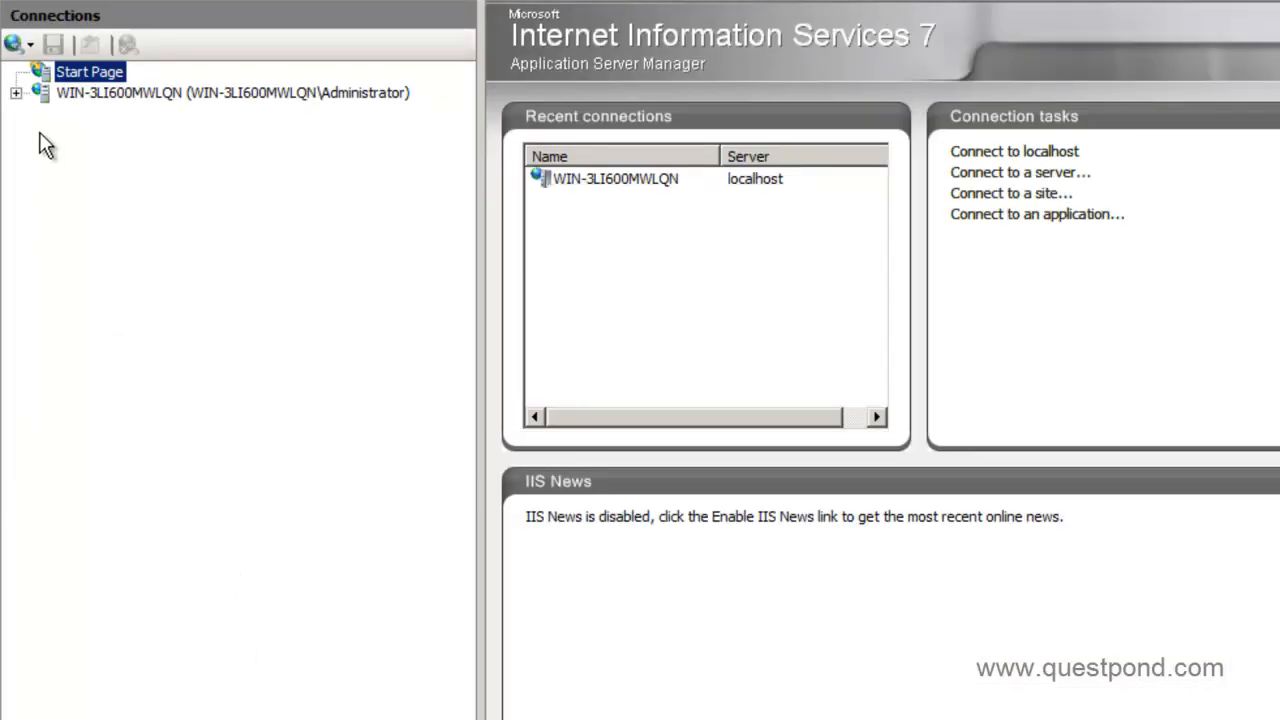
pyautogui.click(16, 93)
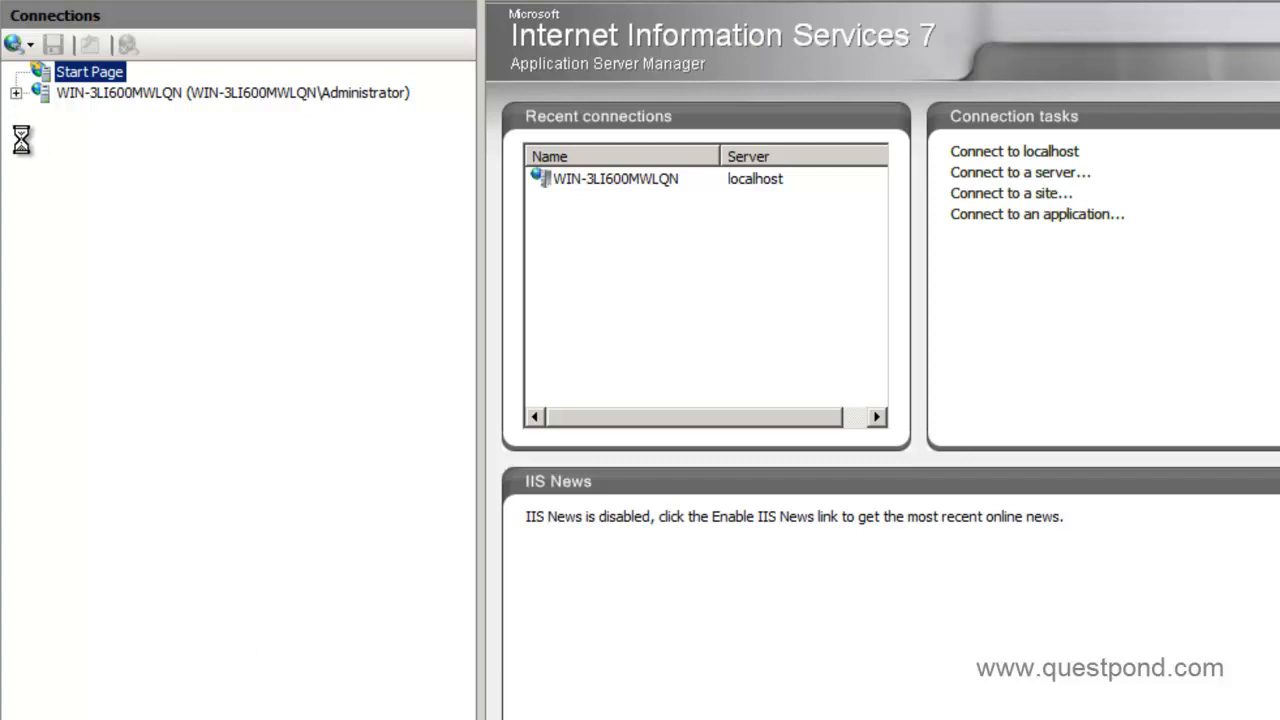
pyautogui.click(40, 134)
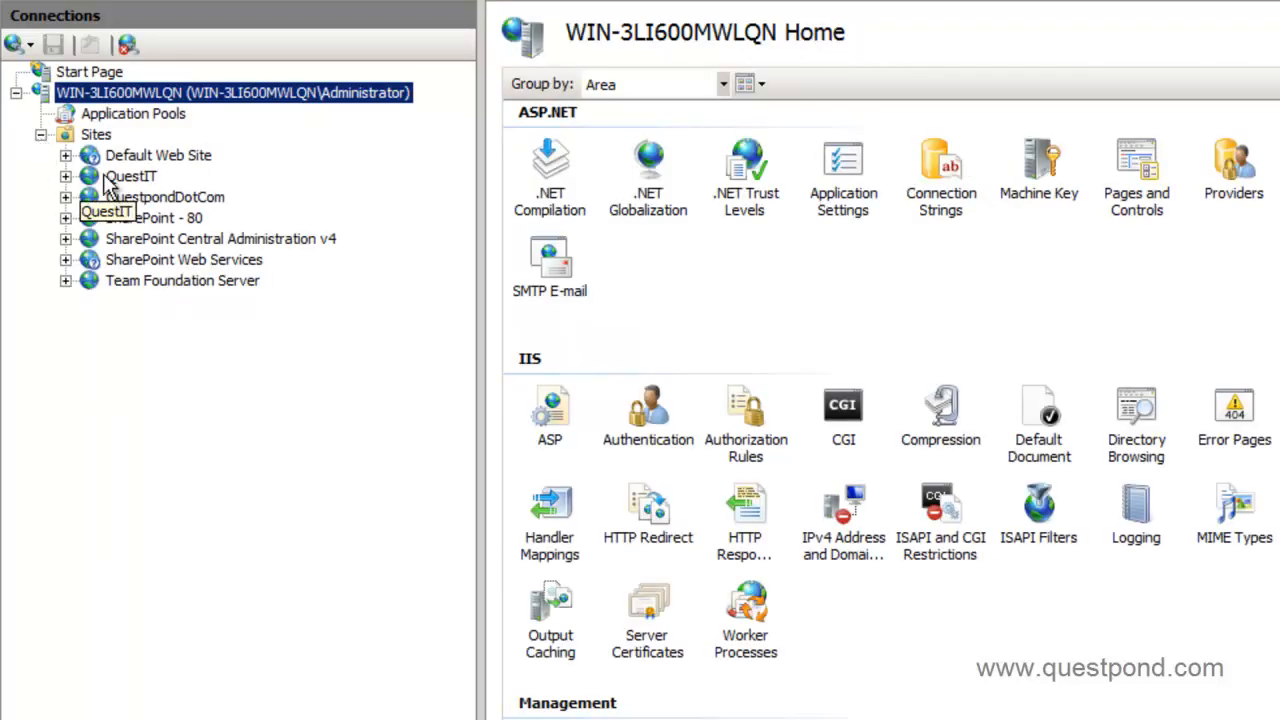
pyautogui.click(128, 176)
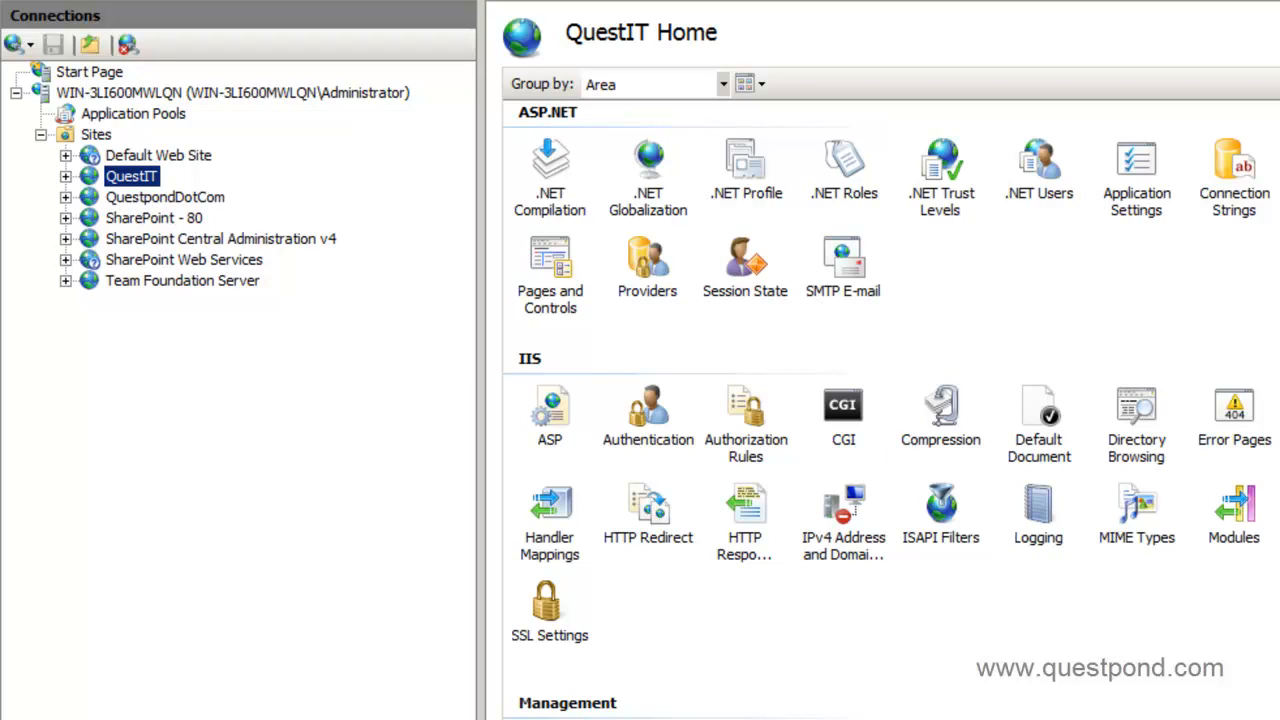
pyautogui.press('F10')
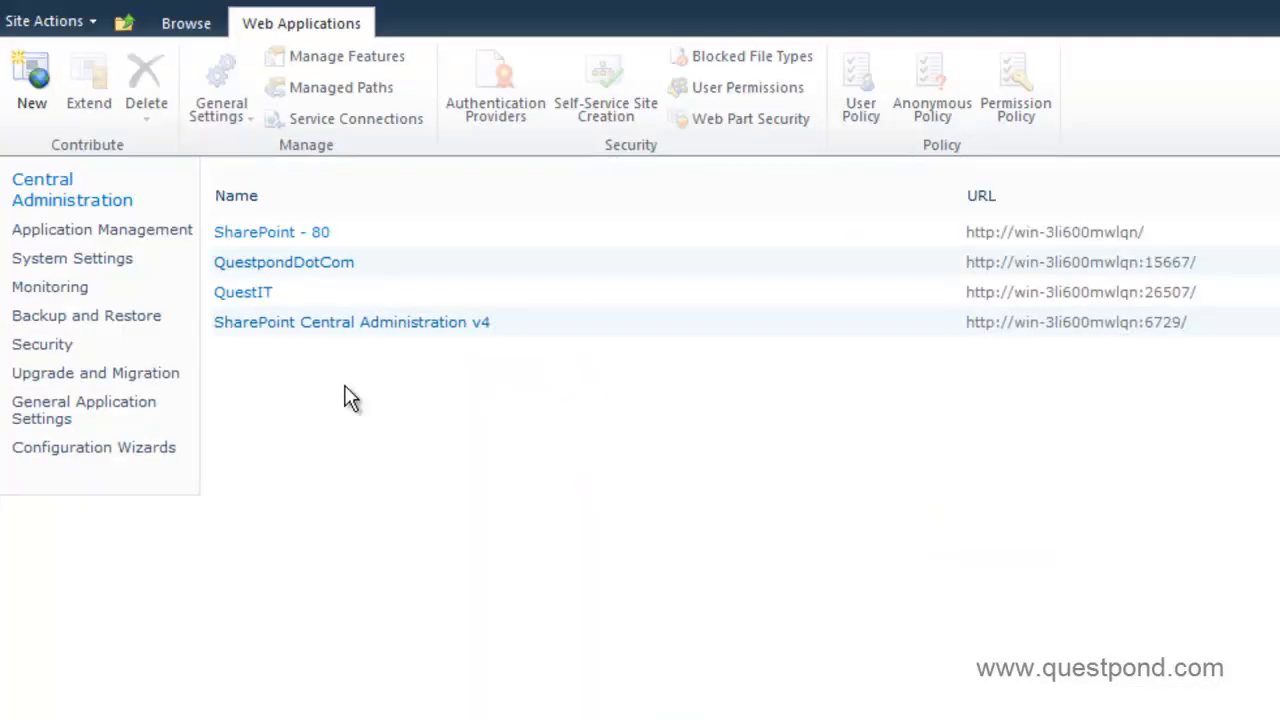
# Open Create site collections, confirming it targets the 26507 web application.
pyautogui.click(57, 195)
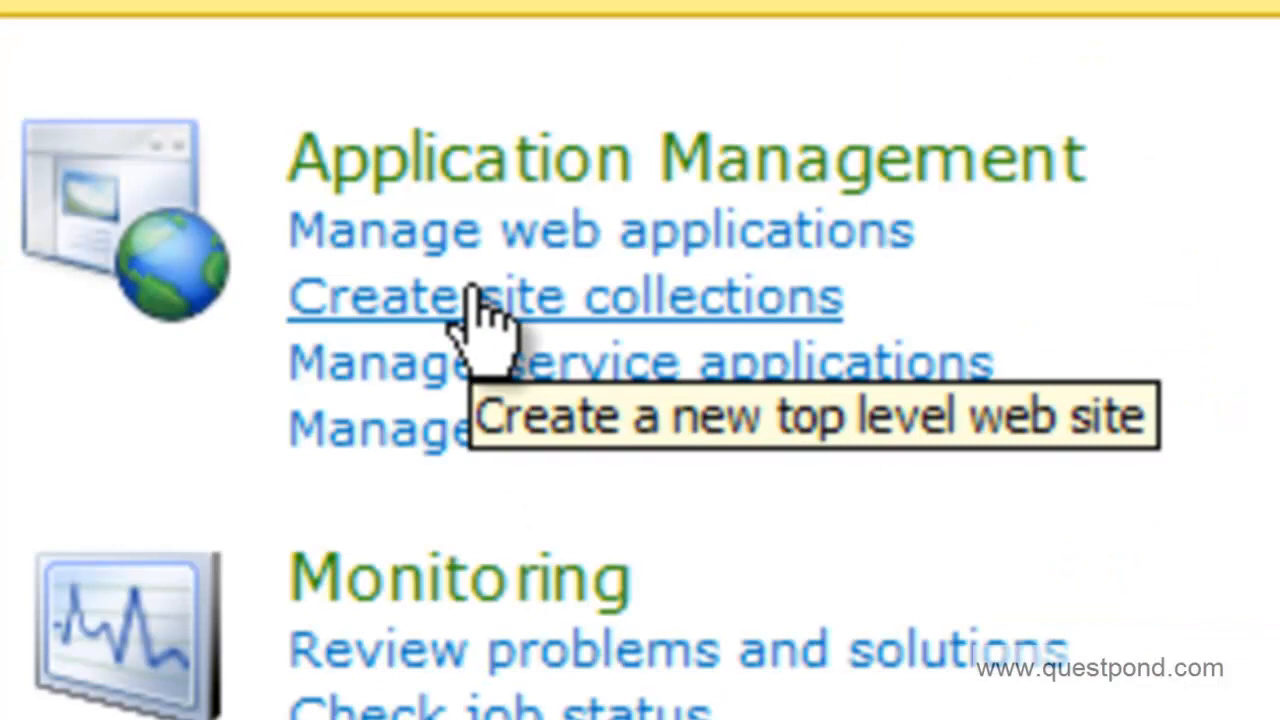
pyautogui.click(543, 305)
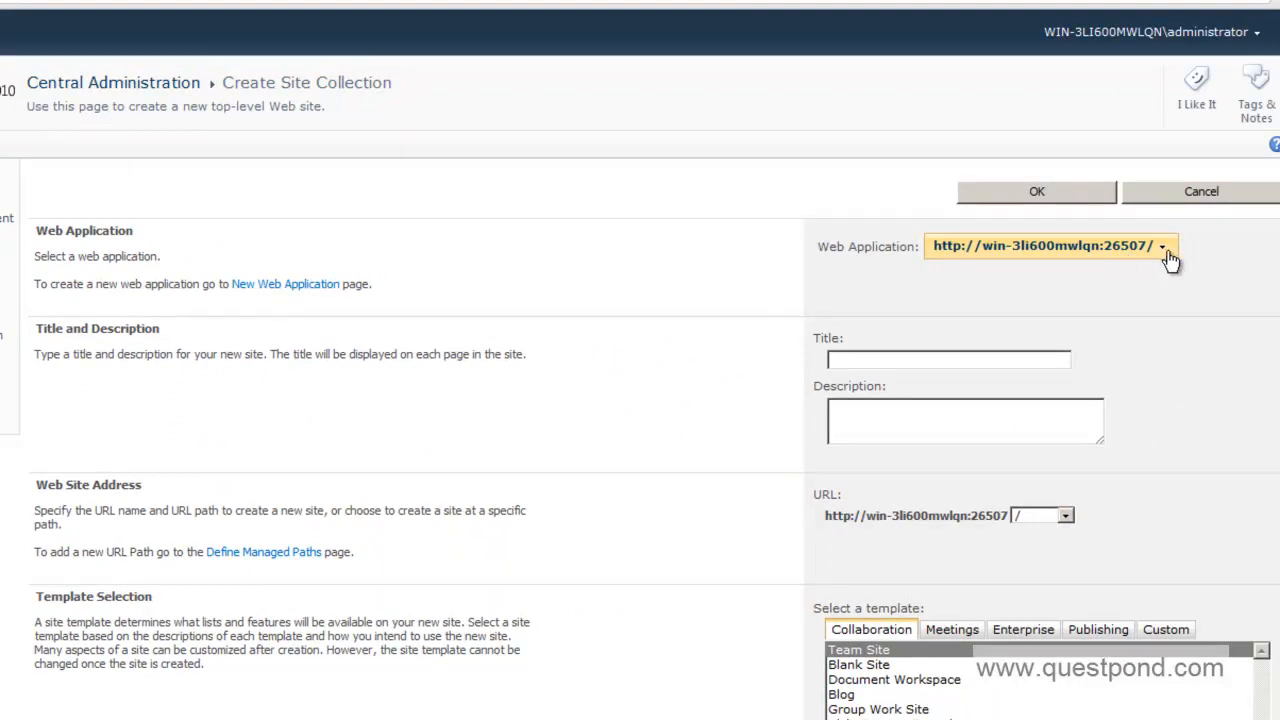
pyautogui.click(1166, 250)
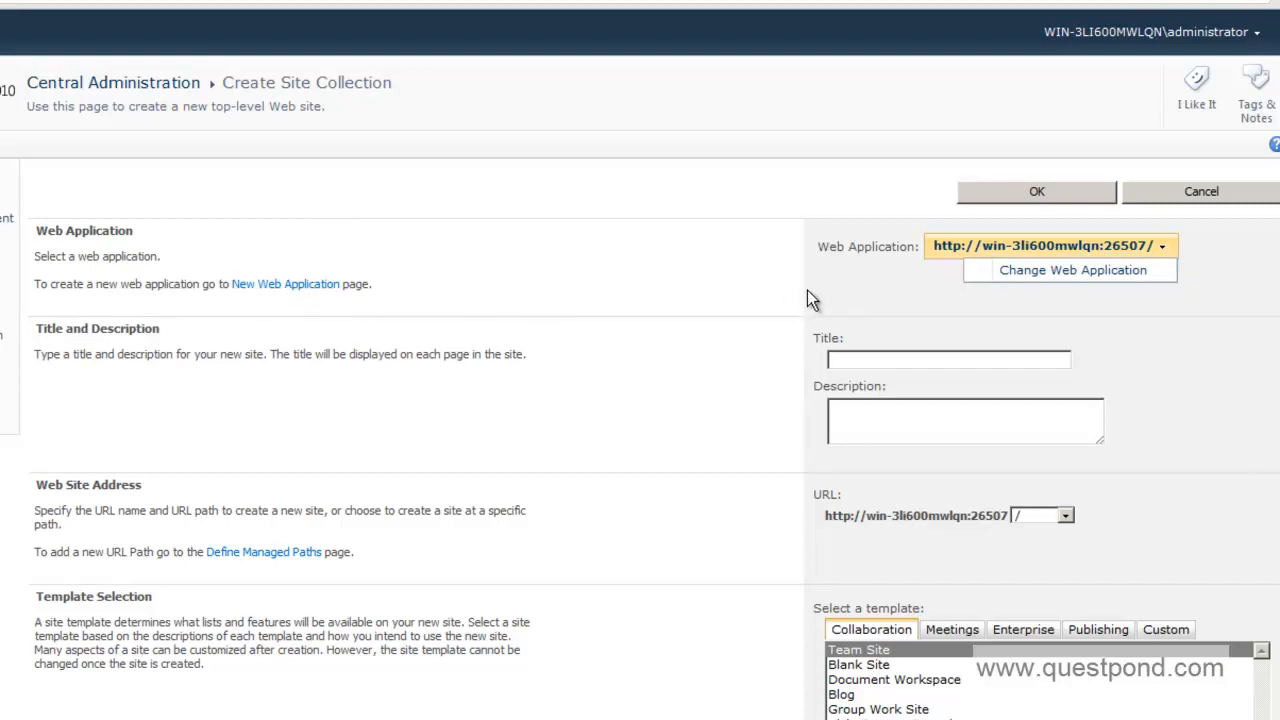
pyautogui.click(769, 290)
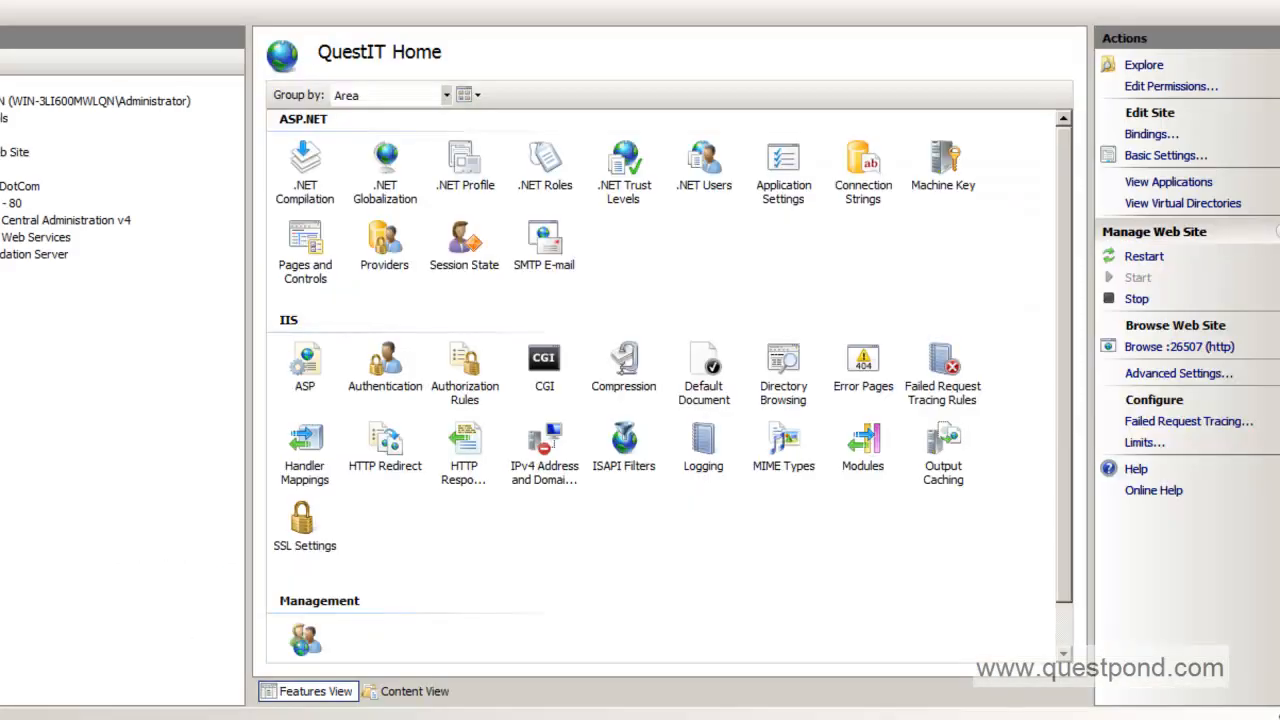
# Close the QuestIT site's IIS context menu and bring the Create Site Collection page back.
pyautogui.rightClick(20, 184)
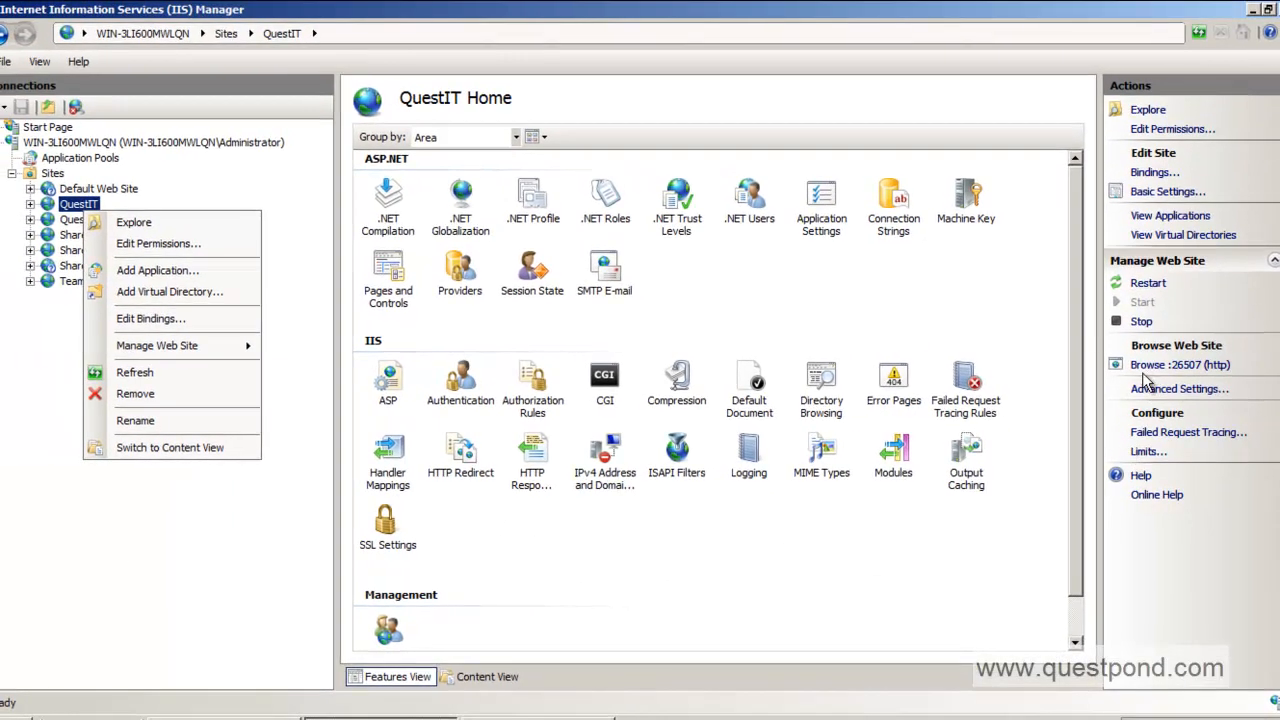
pyautogui.click(1183, 90)
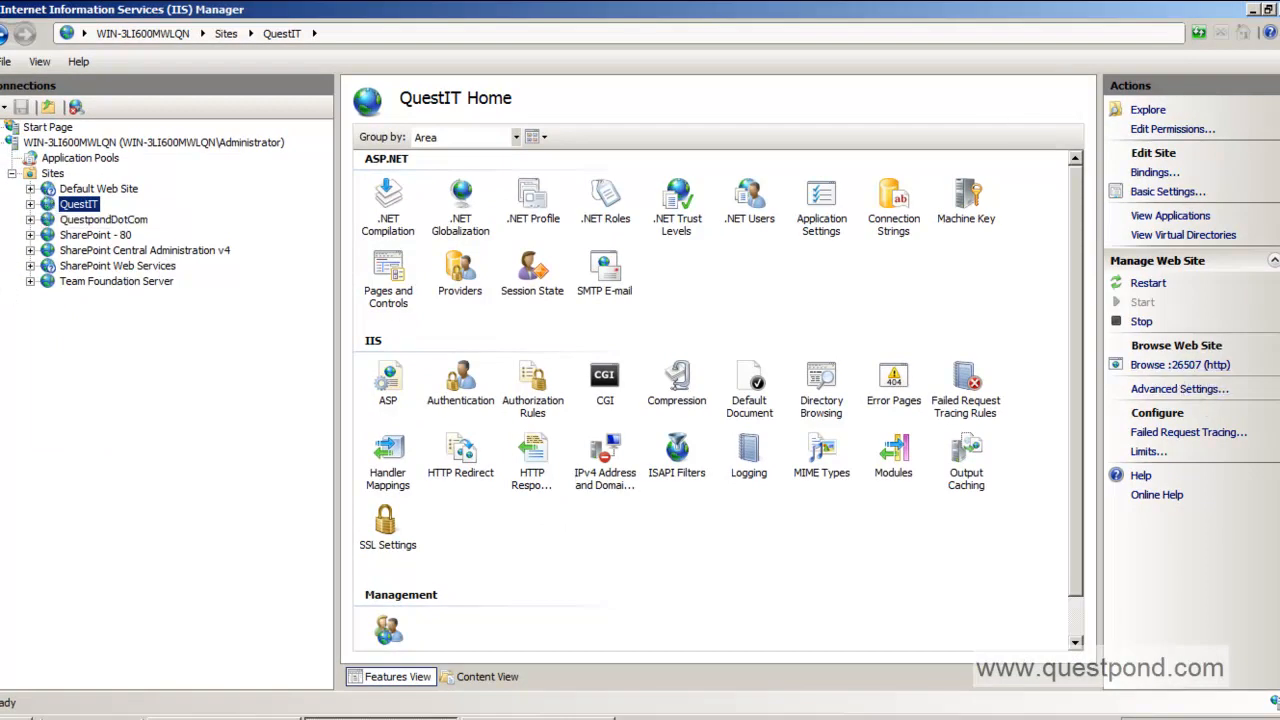
pyautogui.click(225, 718)
# Enter title QuestITCollection and description 'This collection will have HR an d Account'.
pyautogui.click(884, 376)
pyautogui.write('QuestITCollection')
pyautogui.press('Tab')
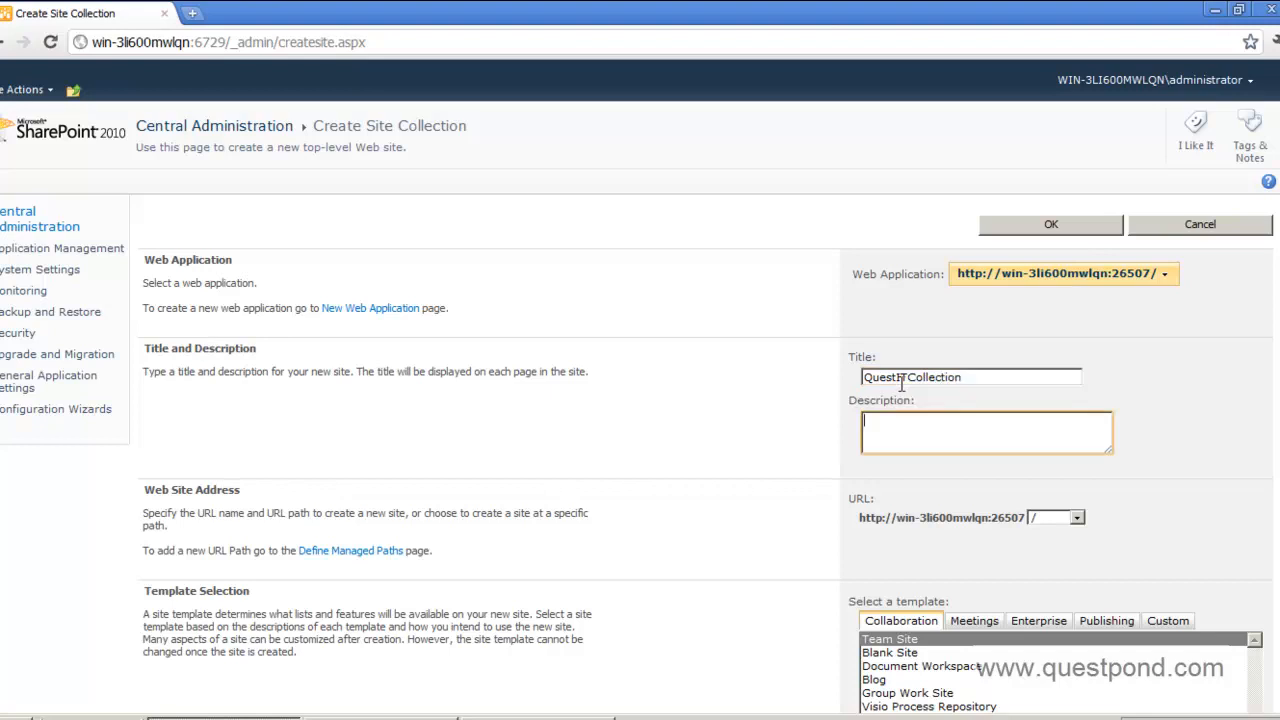
pyautogui.write('This collection will hav')
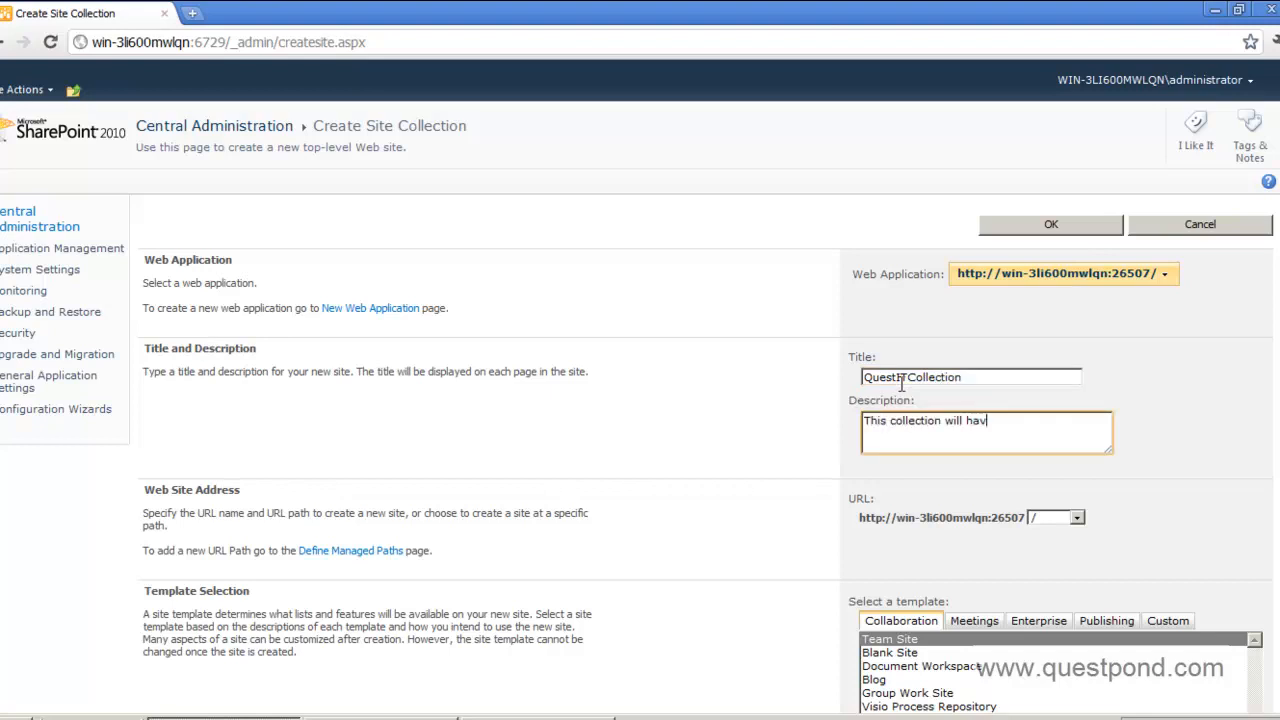
pyautogui.write('e HR an d Accounts')
# Keep the site collection URL path at the root '/' instead of /sites/.
pyautogui.click(1077, 517)
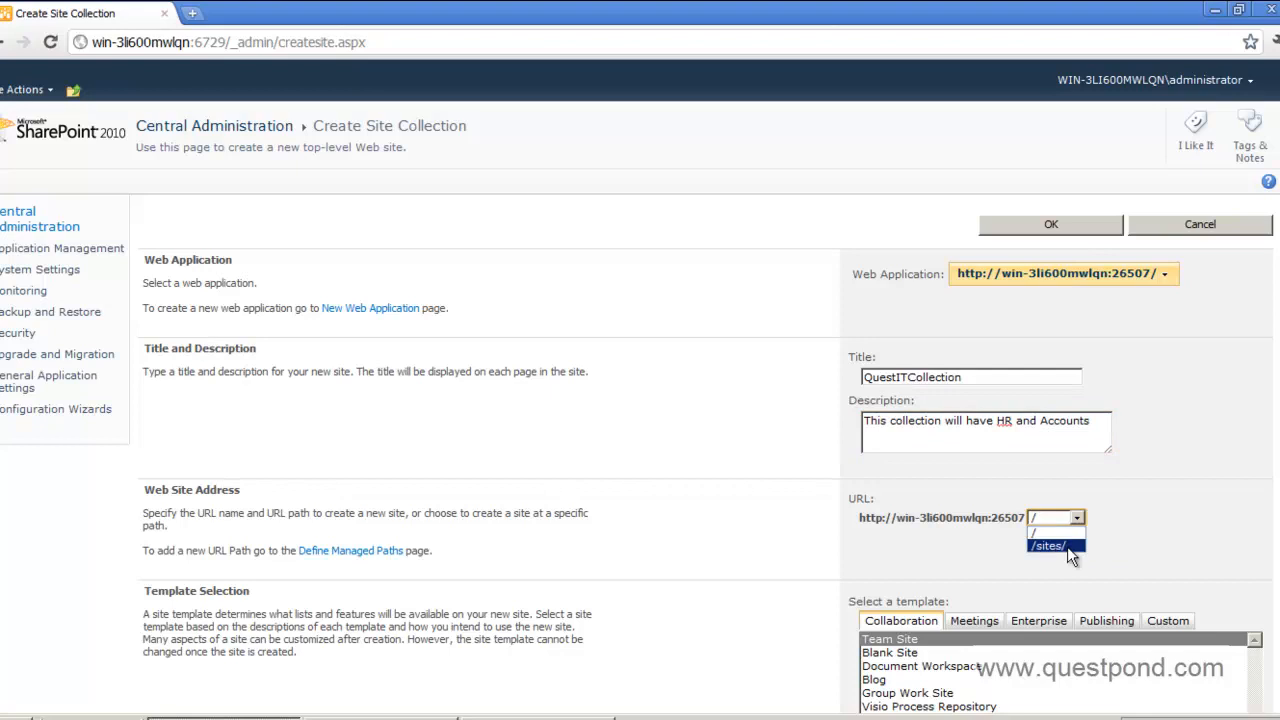
pyautogui.click(1067, 546)
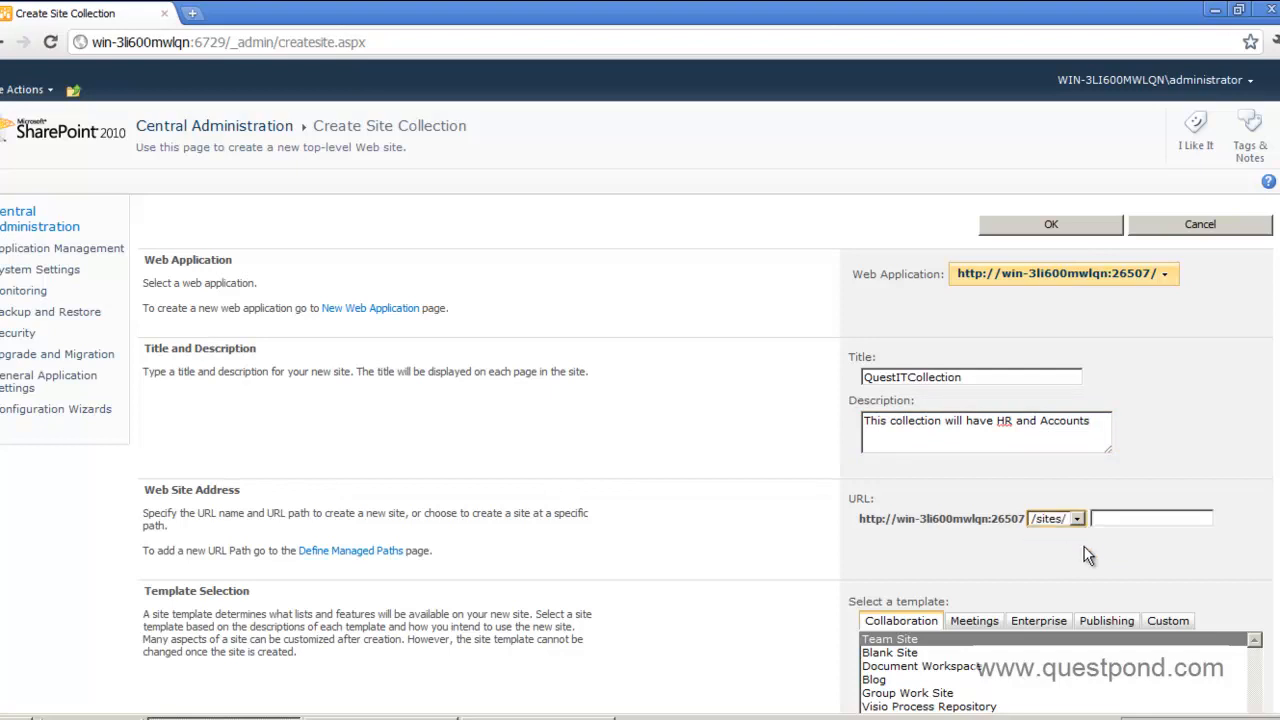
pyautogui.scroll(-2, 1118, 410)
pyautogui.click(1118, 410)
pyautogui.click(1078, 413)
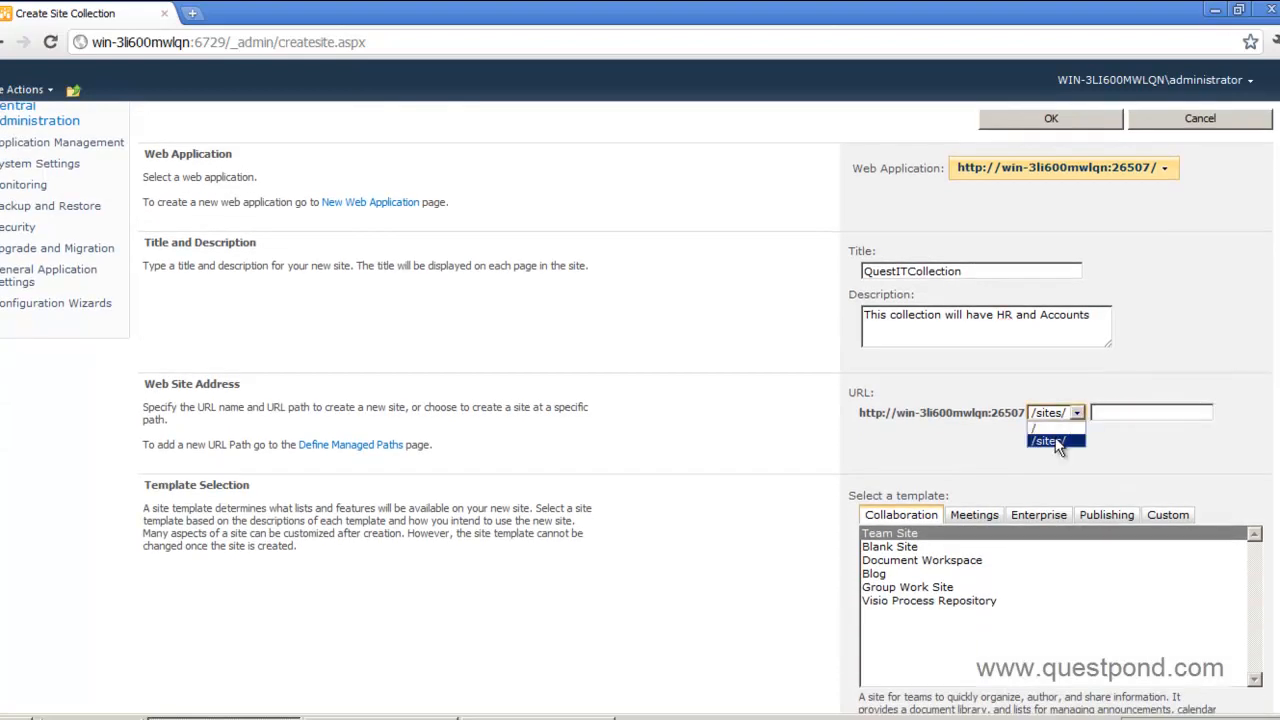
pyautogui.click(1046, 426)
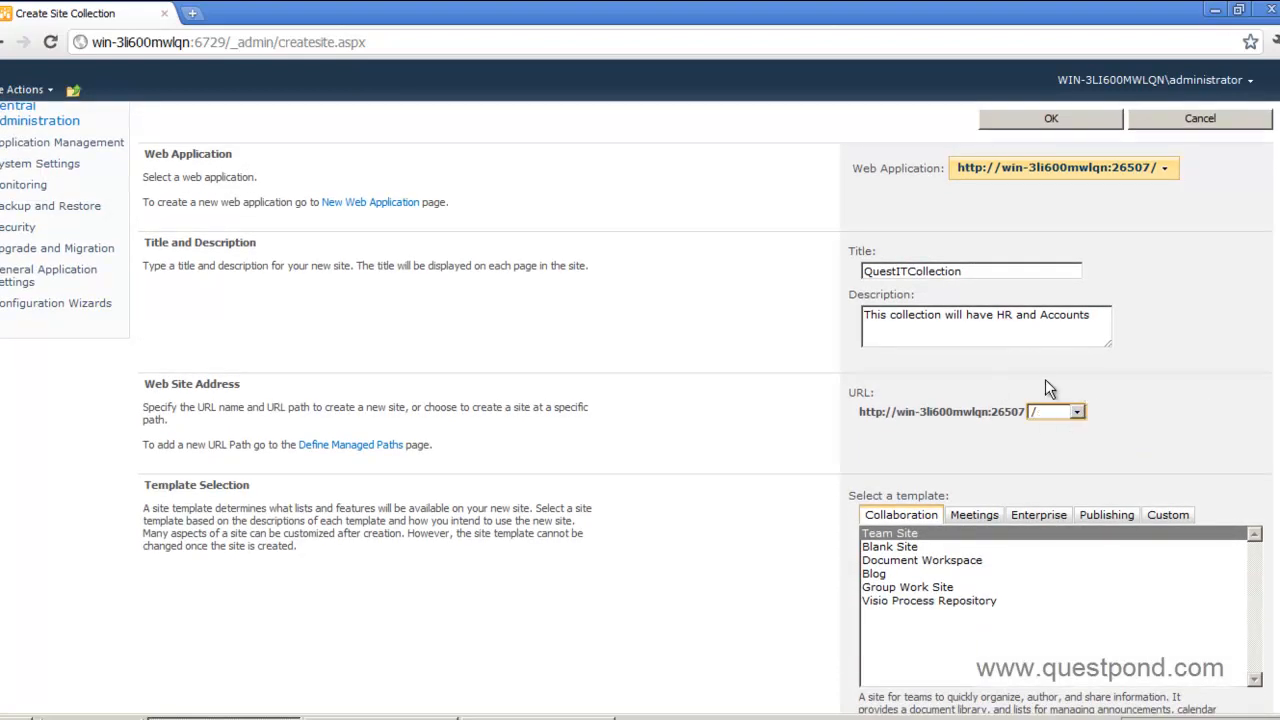
pyautogui.click(1052, 415)
pyautogui.scroll(-2, 1050, 430)
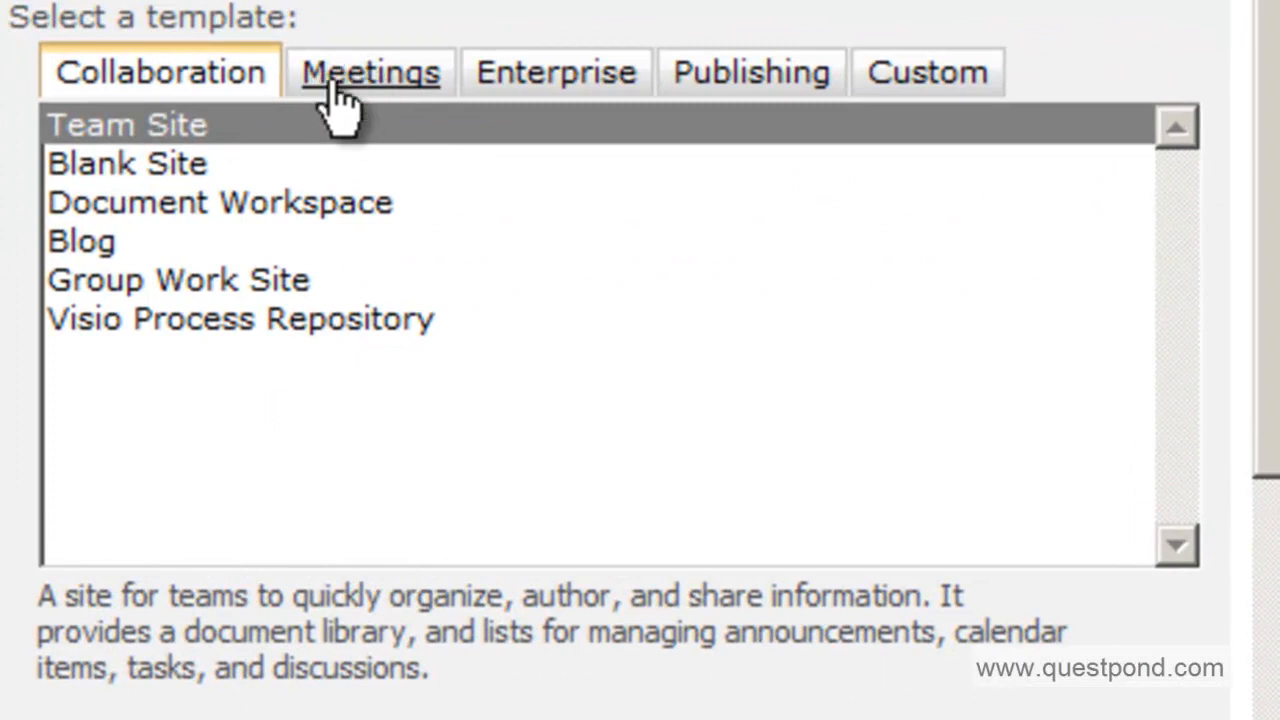
# Select the Team Site template from the Collaboration templates.
pyautogui.click(380, 92)
pyautogui.click(553, 92)
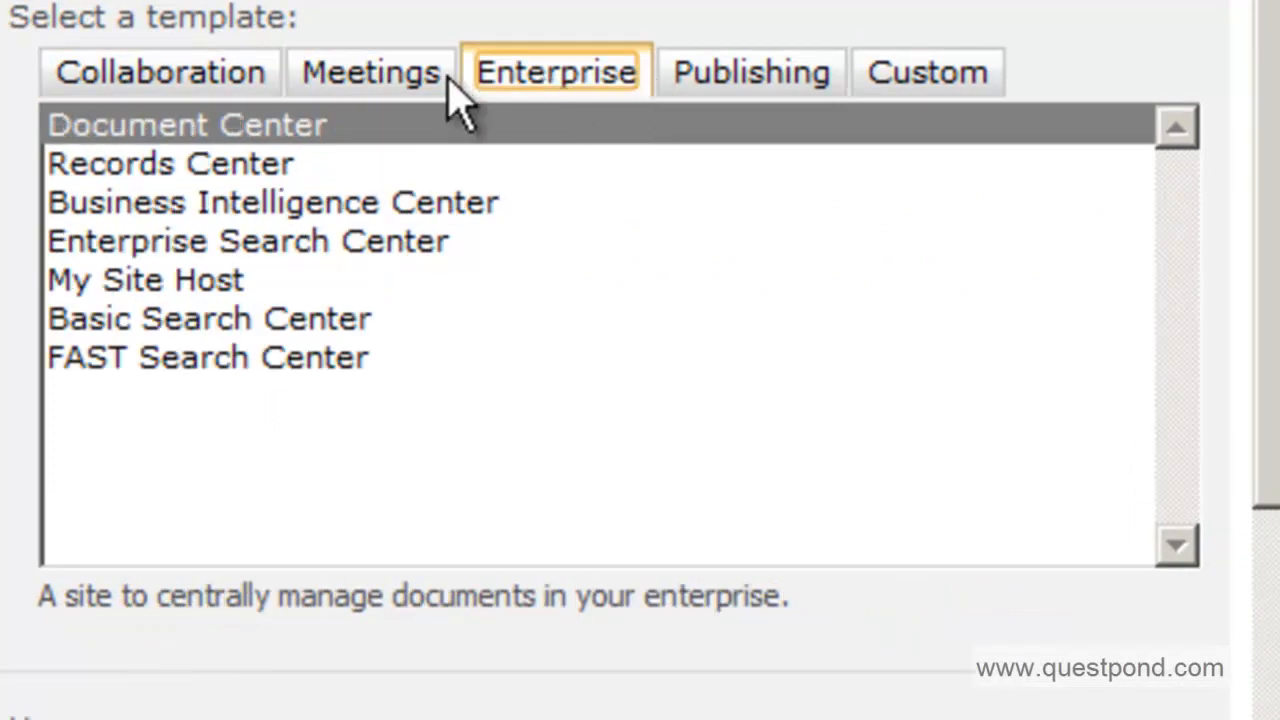
pyautogui.click(236, 92)
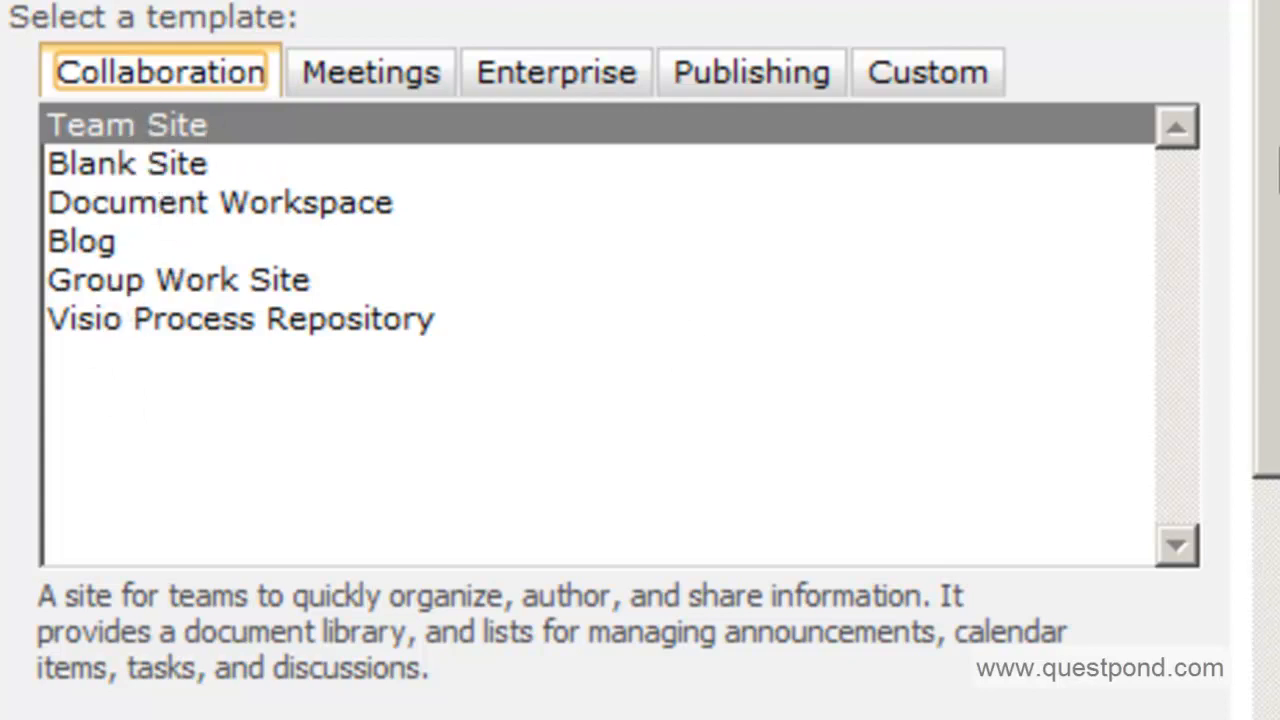
pyautogui.click(1275, 80)
pyautogui.moveTo(1273, 82); pyautogui.dragTo(1258, 370)
# Set Administrator as both primary and secondary site collection administrator, verifying names.
pyautogui.click(273, 338)
pyautogui.write('Administratro')
pyautogui.press('BackSpace')
pyautogui.press('BackSpace')
pyautogui.write('or')
pyautogui.click(256, 538)
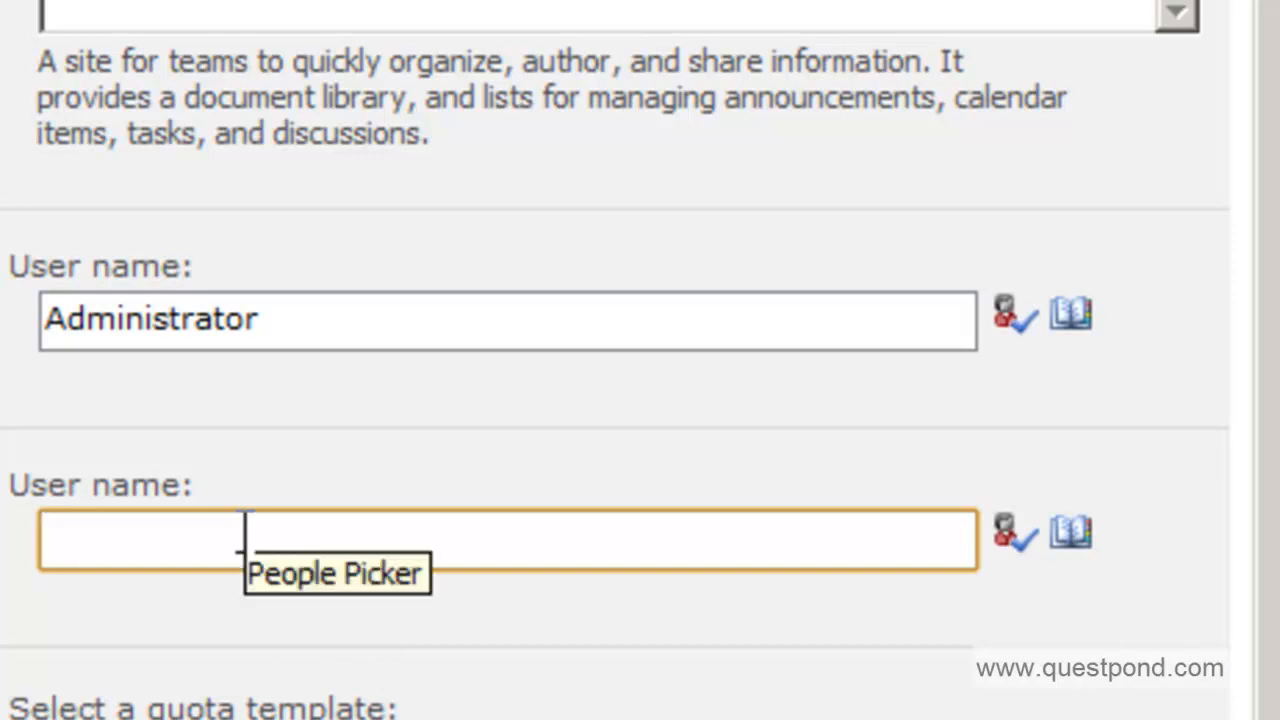
pyautogui.write('aD')
pyautogui.press('BackSpace')
pyautogui.press('BackSpace')
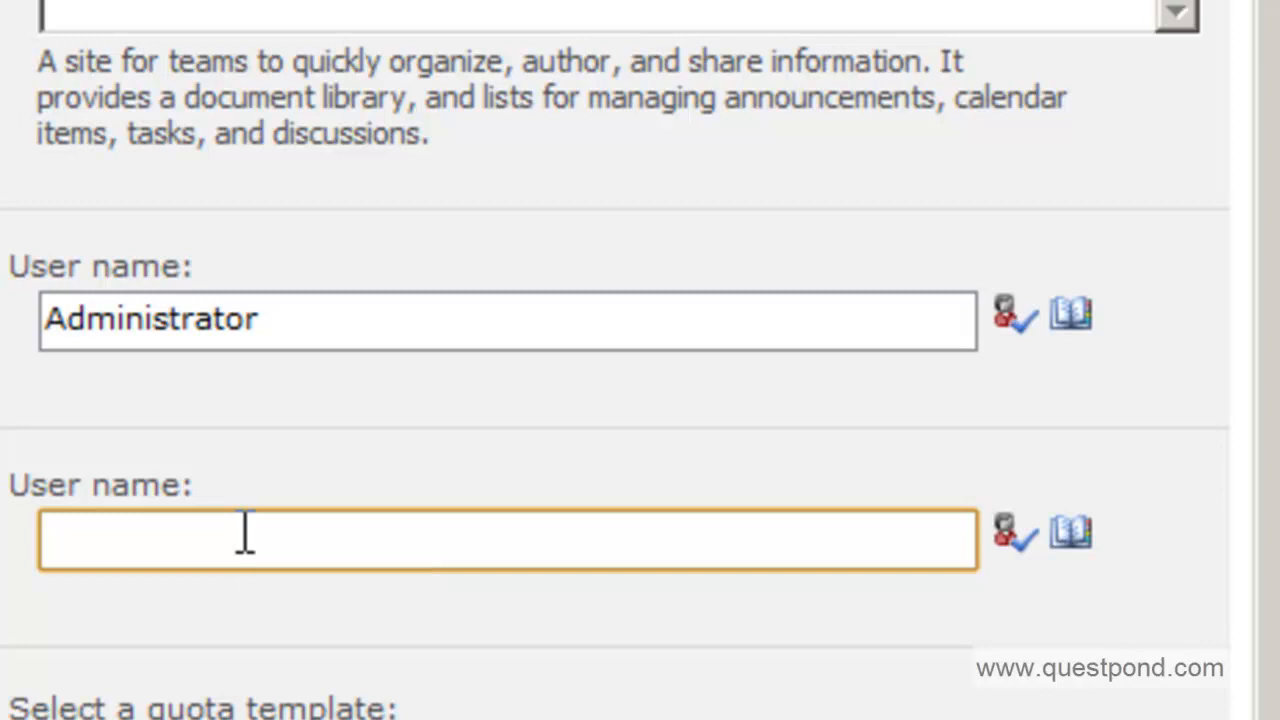
pyautogui.write('Administ')
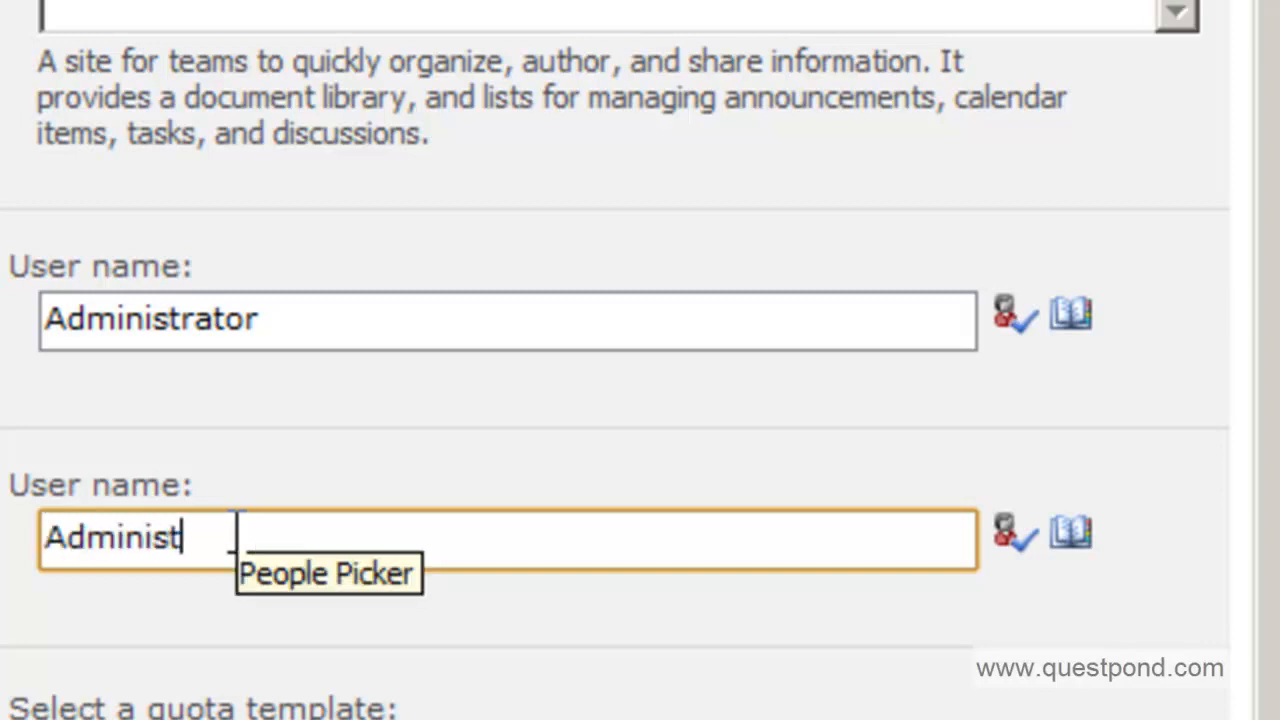
pyautogui.write('rator')
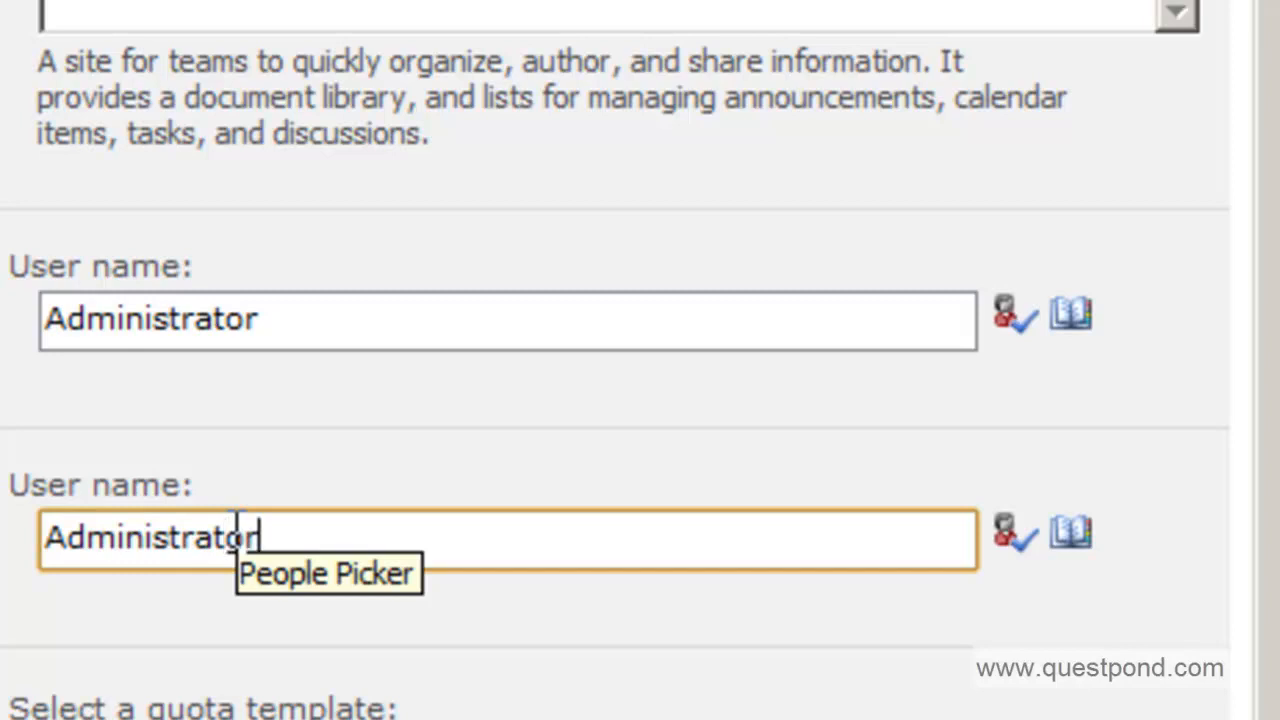
pyautogui.click(1003, 318)
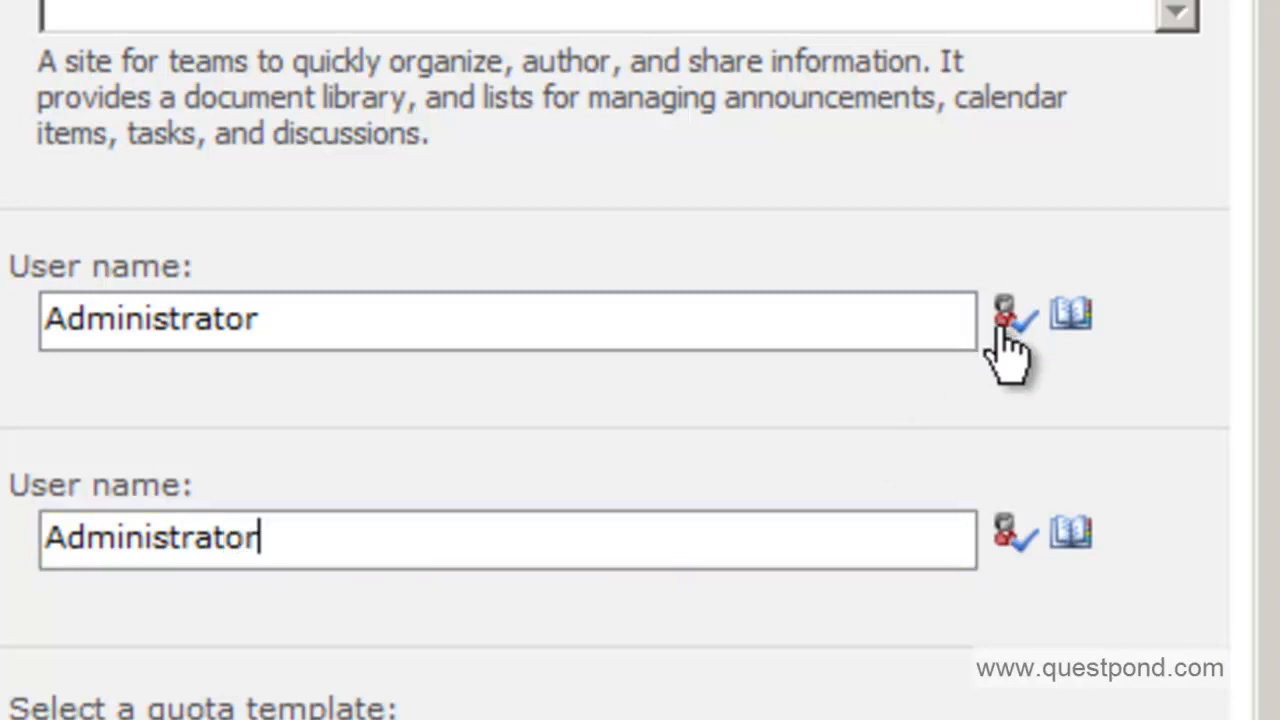
pyautogui.click(1008, 536)
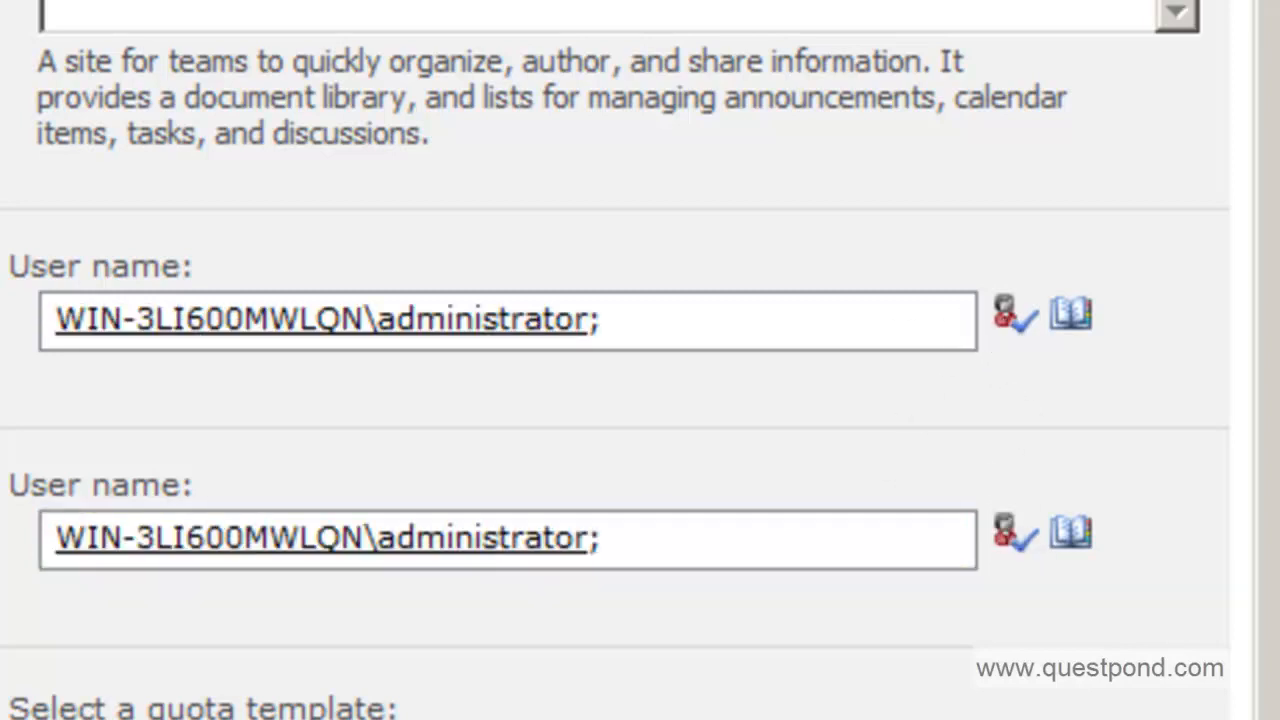
# Leave the quota template as No Quota and review the completed form.
pyautogui.scroll(-2, 1265, 560)
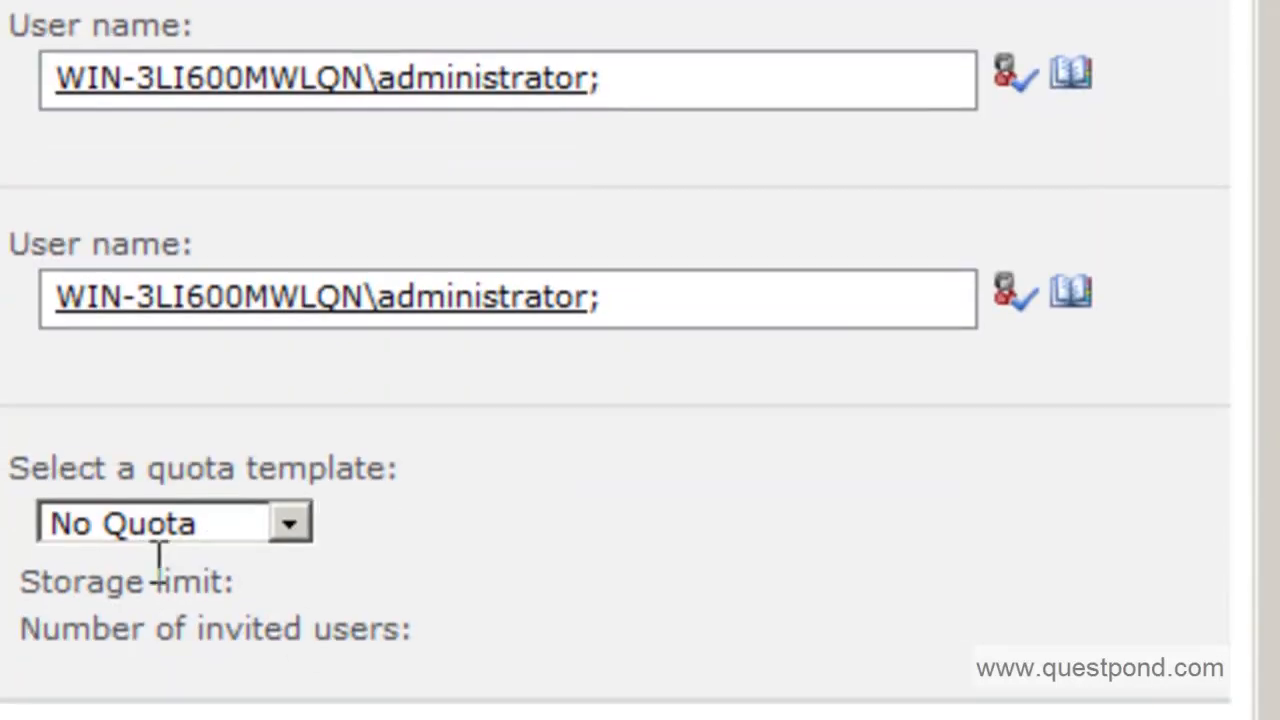
pyautogui.click(145, 528)
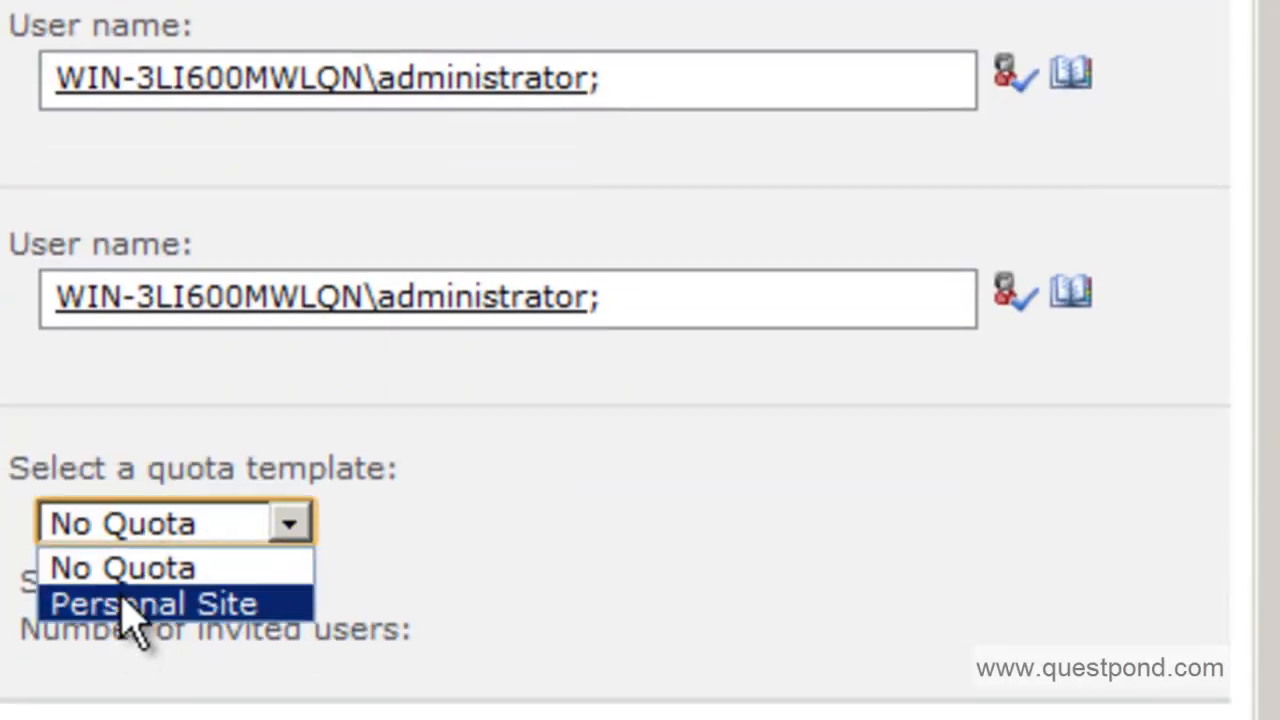
pyautogui.click(122, 570)
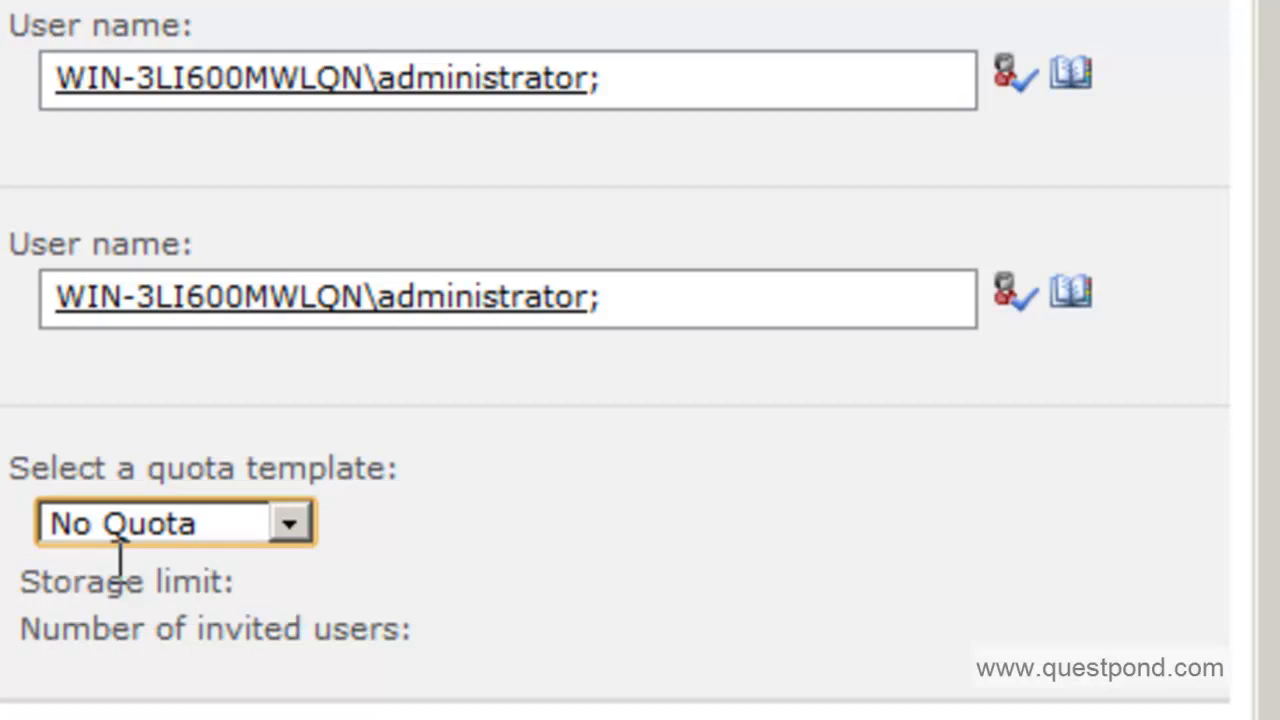
pyautogui.moveTo(1264, 538); pyautogui.dragTo(1269, 0)
pyautogui.scroll(-3, 1252, 3)
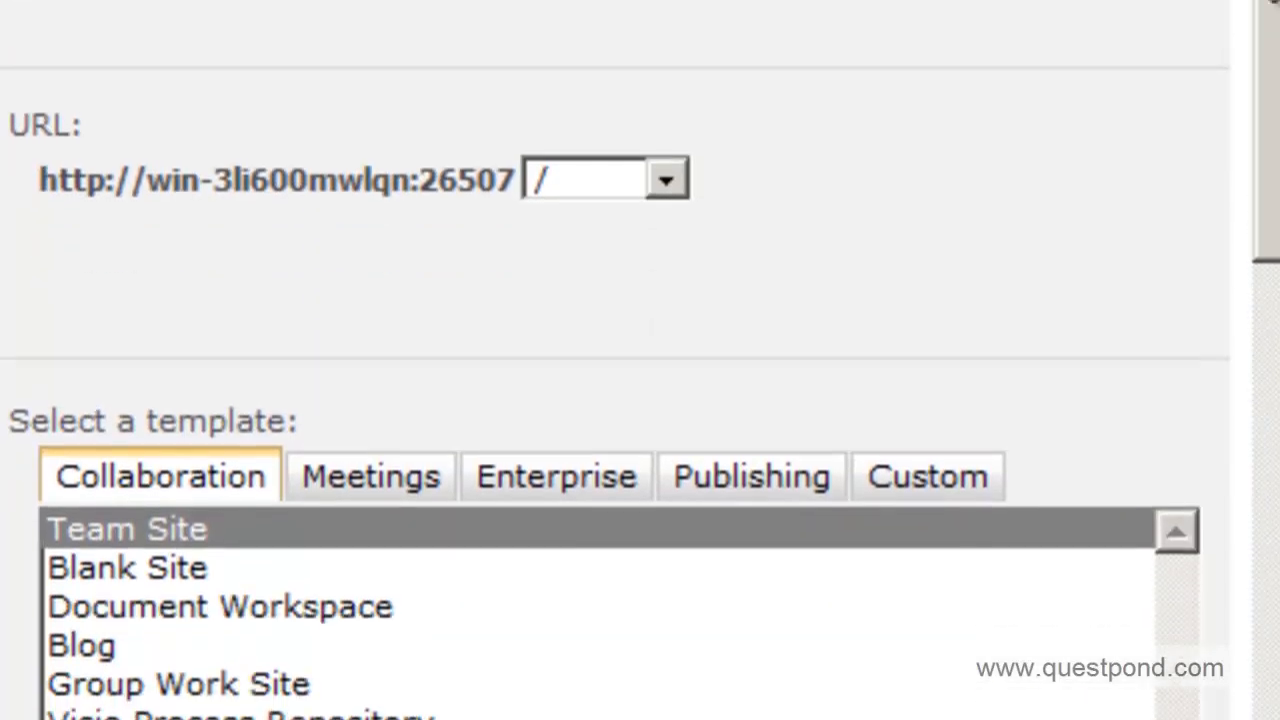
pyautogui.scroll(3, 1258, 5)
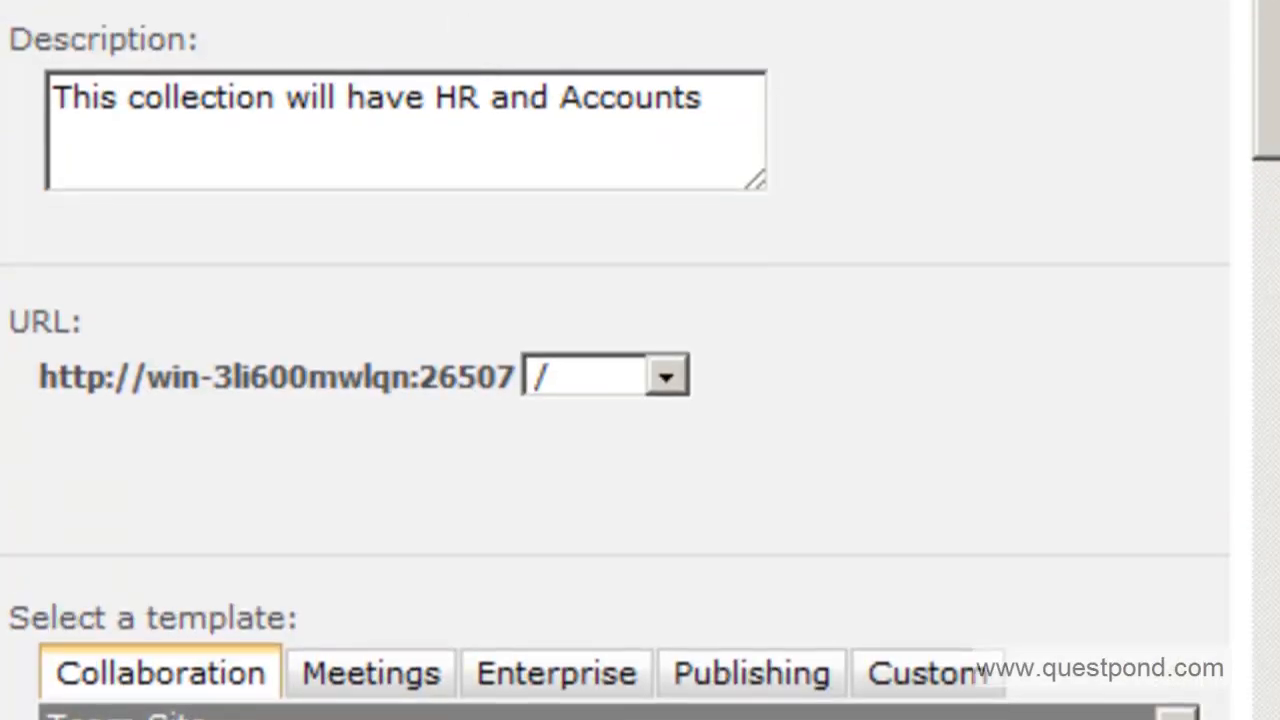
pyautogui.scroll(1, 640, 360)
pyautogui.scroll(1, 640, 360)
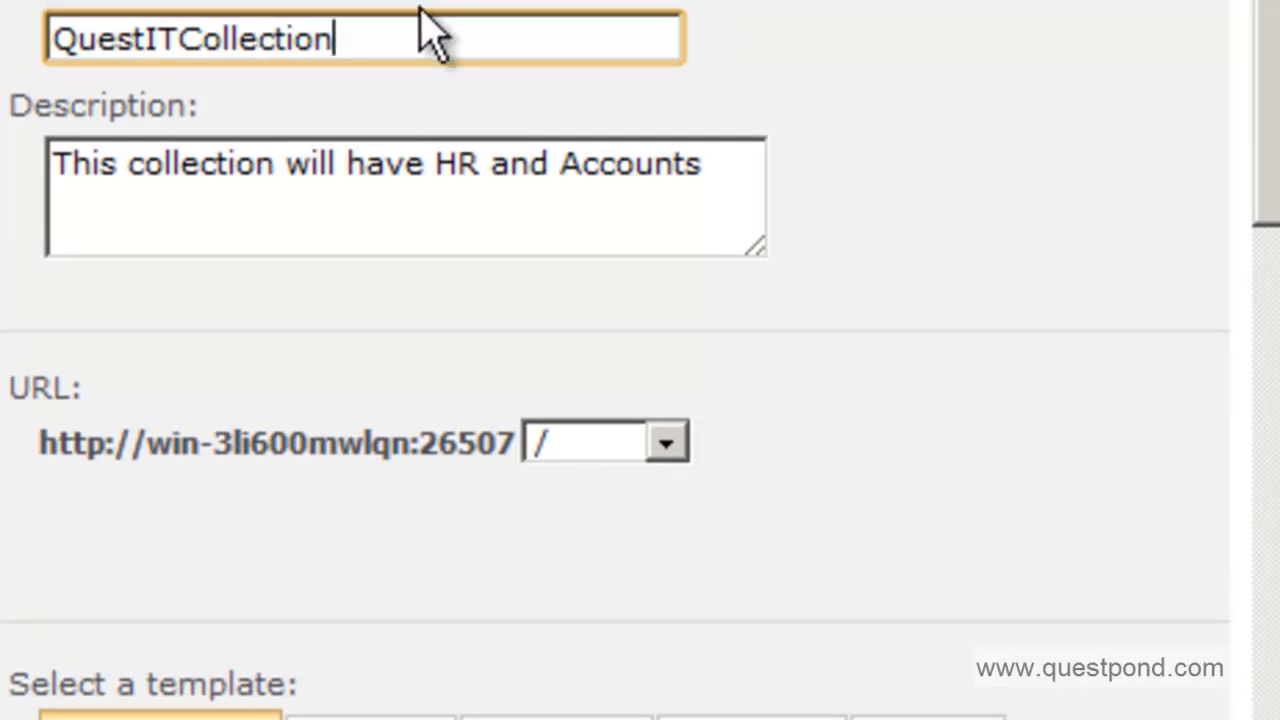
pyautogui.moveTo(1268, 34); pyautogui.dragTo(1270, 670)
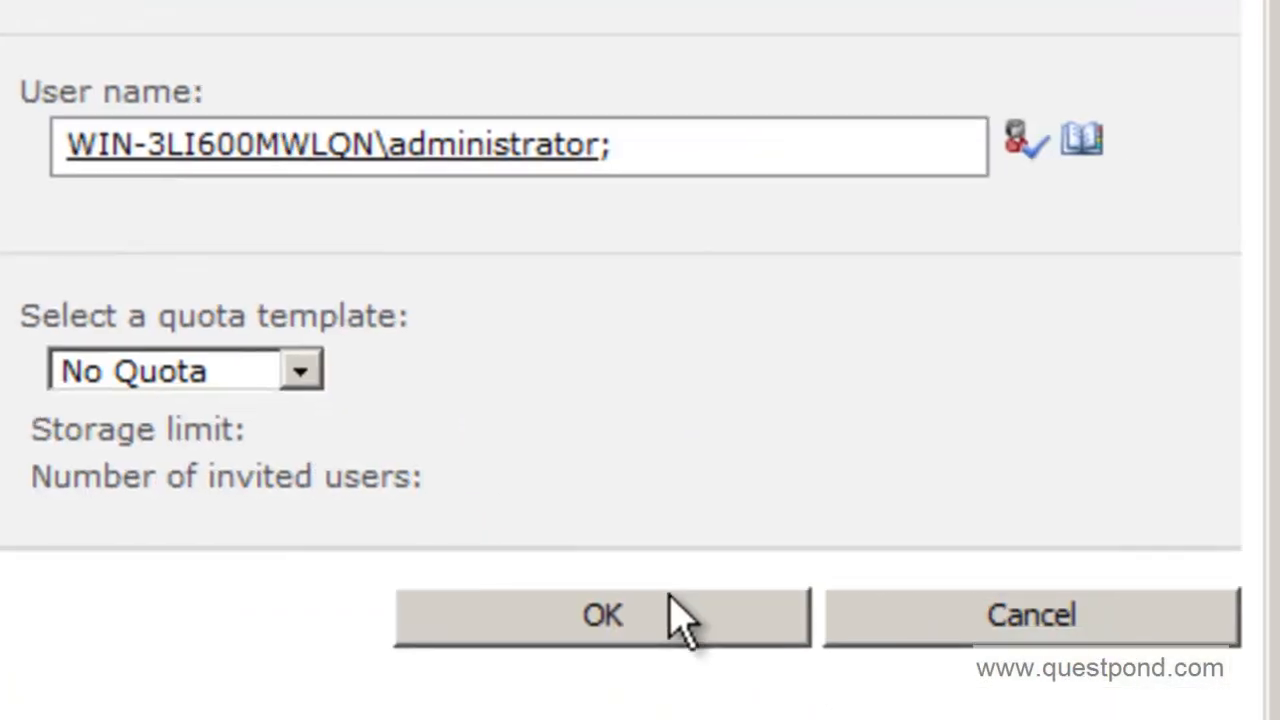
# Submit the form to create the QuestITCollection site collection.
pyautogui.click(677, 618)
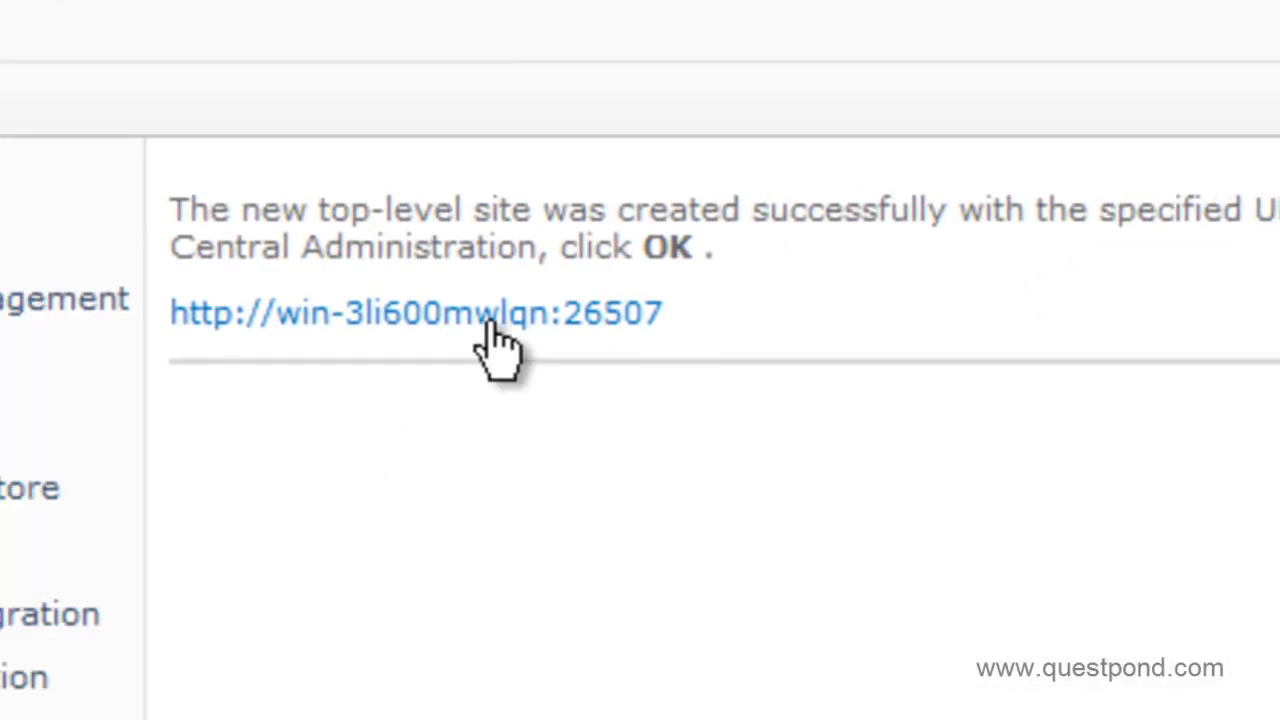
pyautogui.click(490, 325)
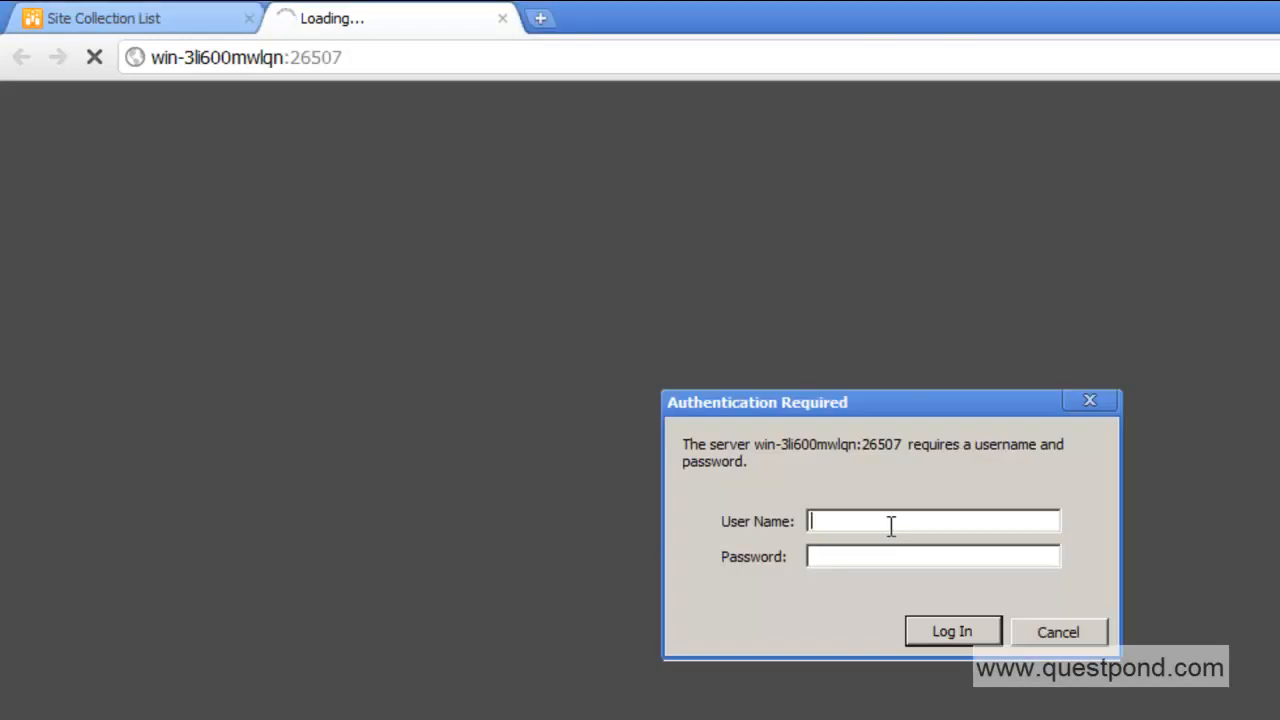
# Sign in to the new site with the administrator user name and password.
pyautogui.write('mini')
pyautogui.write('sytr')
pyautogui.write('tor')
pyautogui.press('Tab')
pyautogui.write('****')
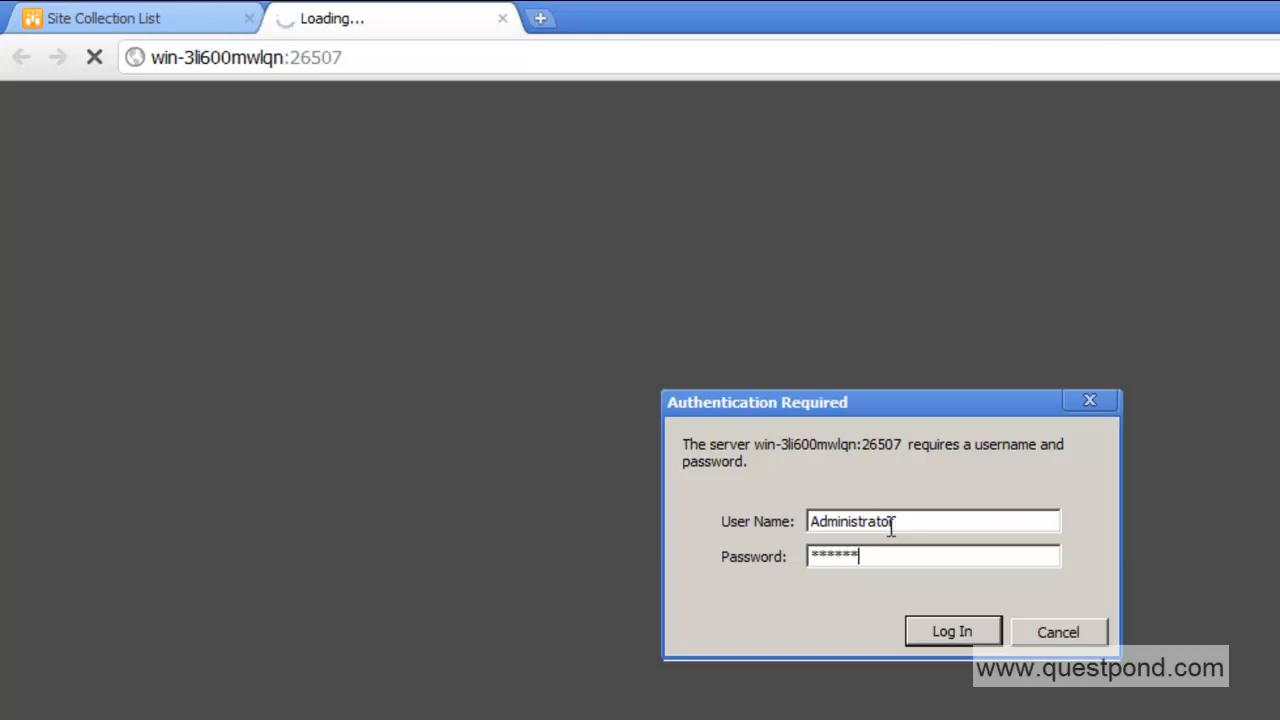
pyautogui.press('Return')
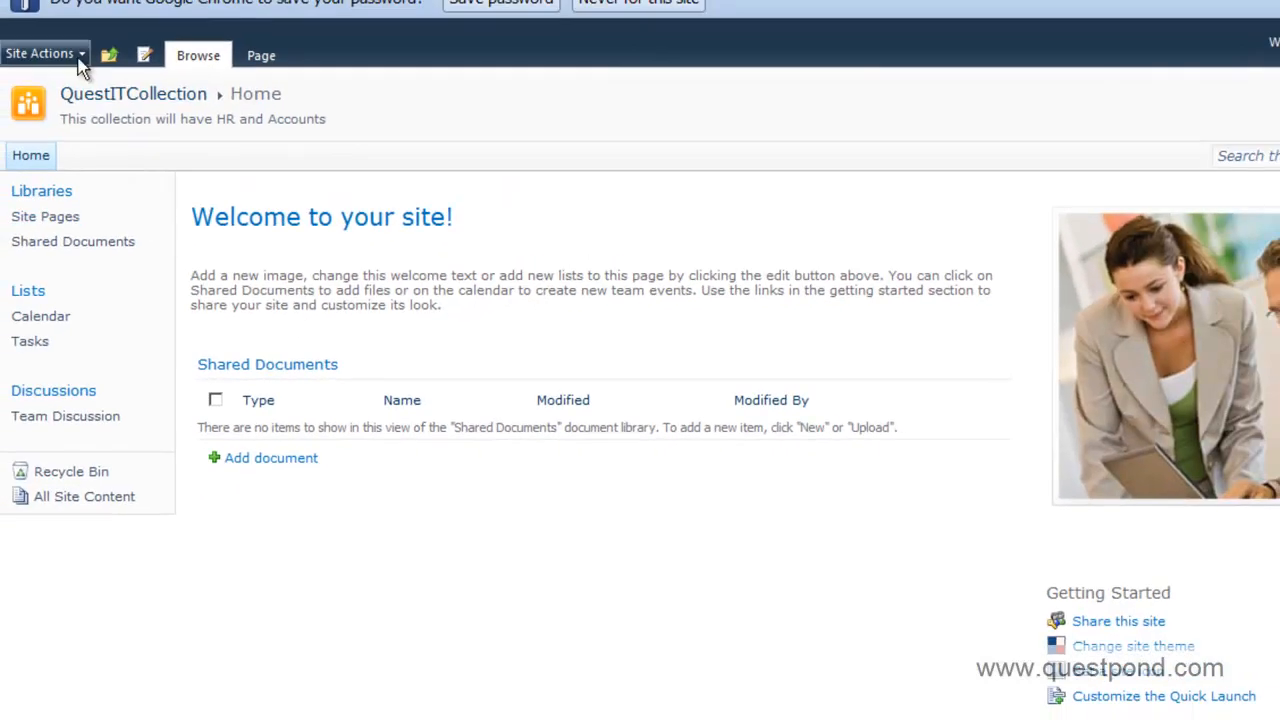
# Put the QuestITCollection home page into edit mode from Site Actions > Edit Page.
pyautogui.click(79, 58)
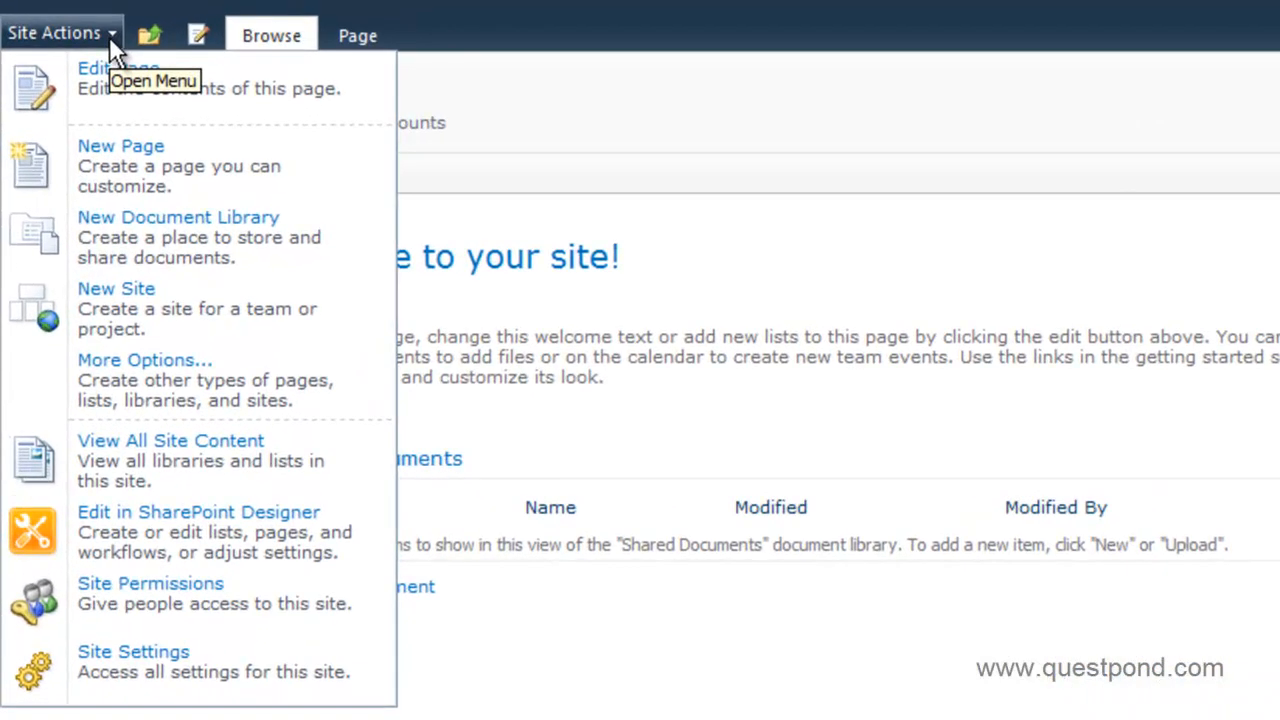
pyautogui.click(645, 365)
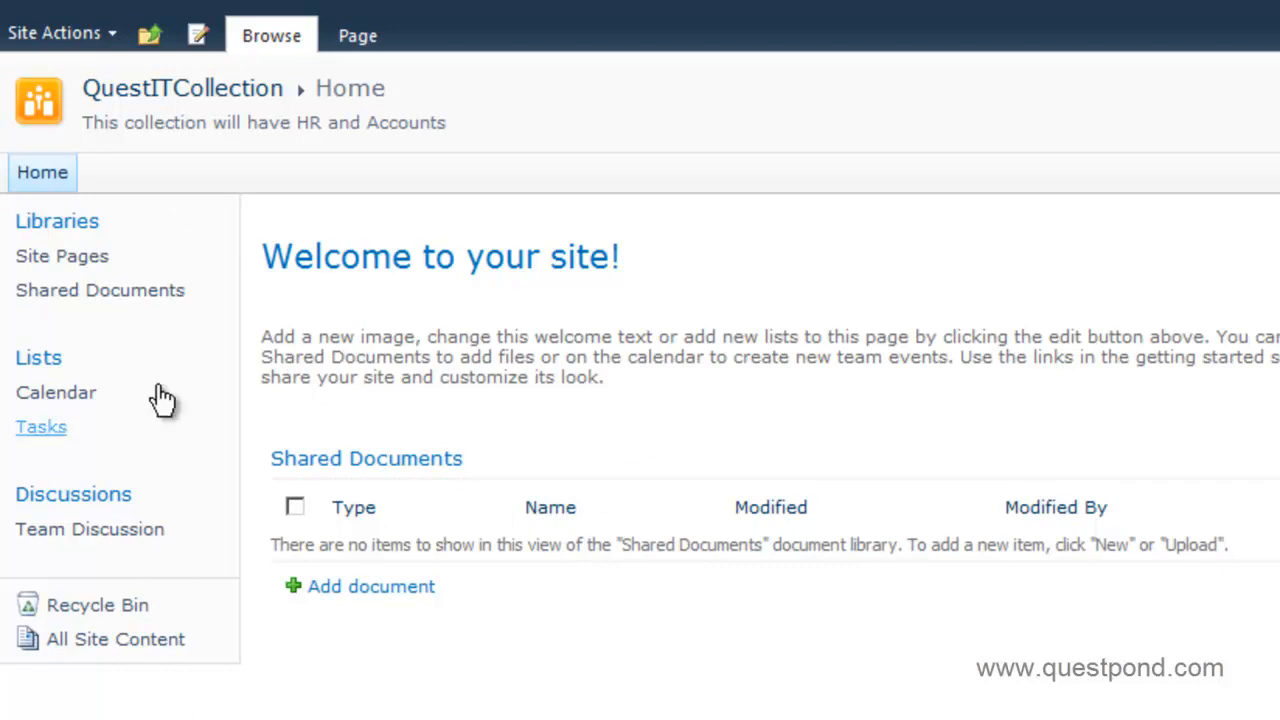
pyautogui.click(112, 30)
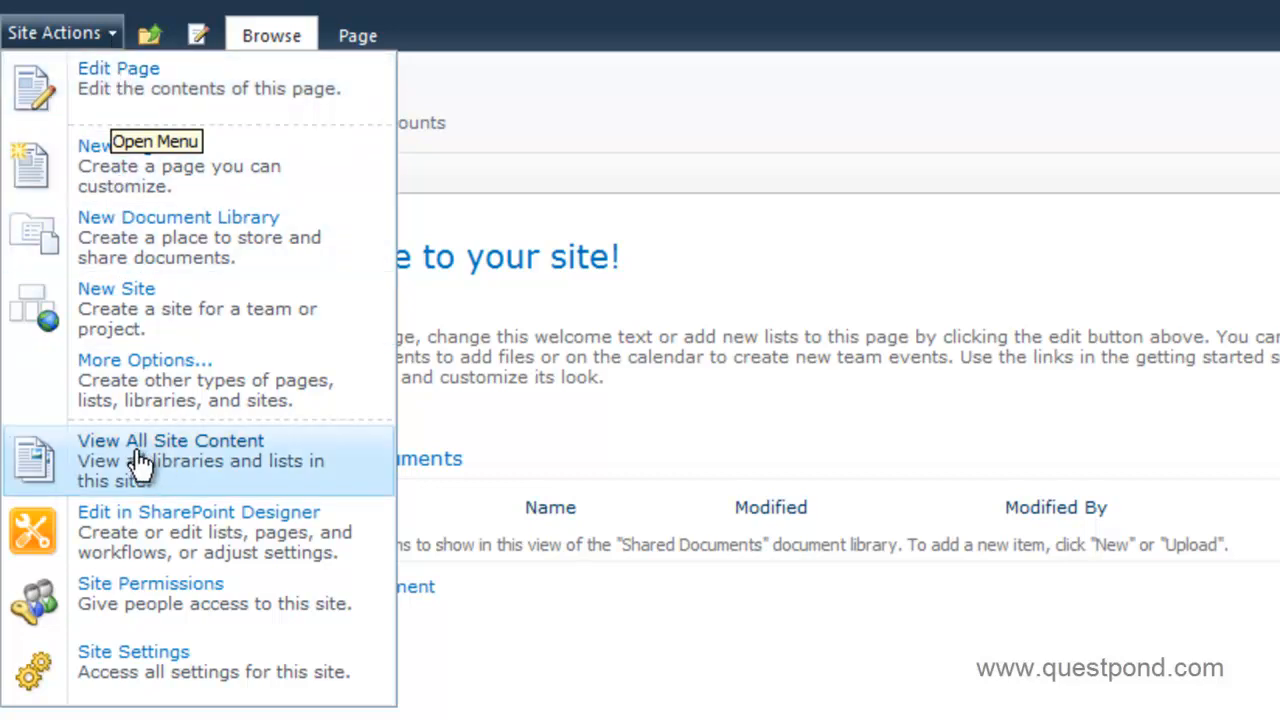
pyautogui.click(494, 329)
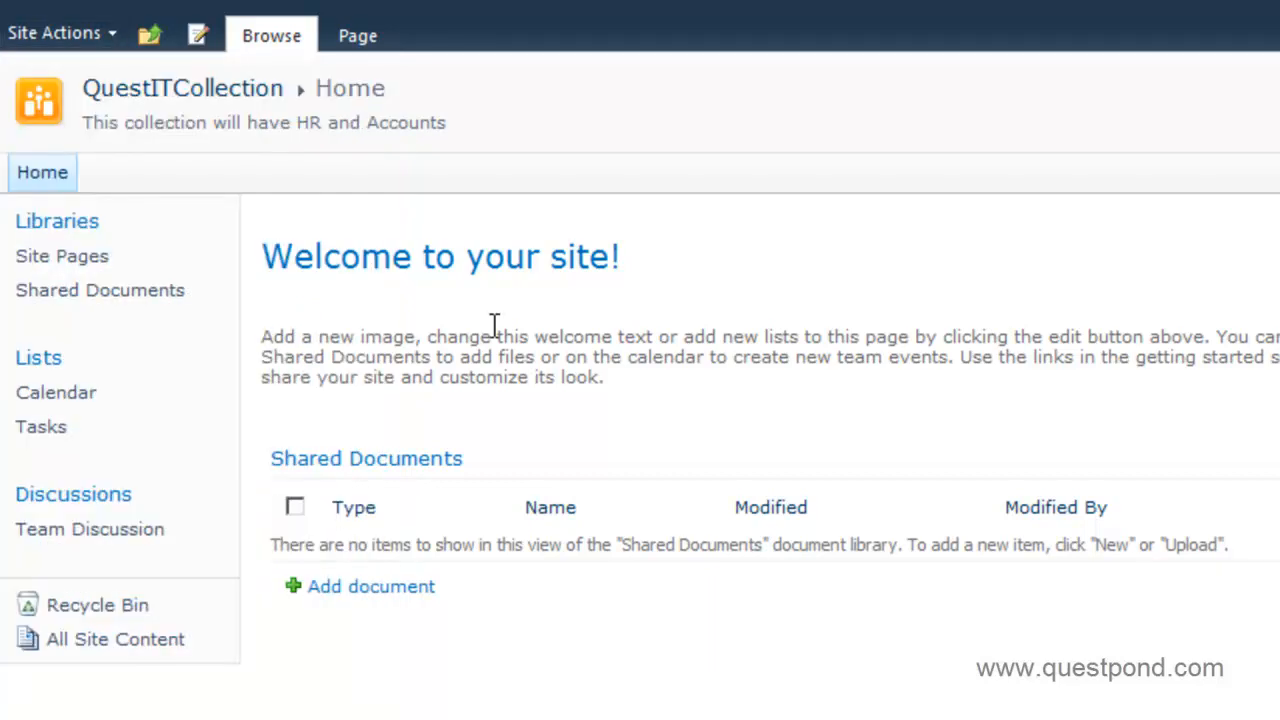
pyautogui.moveTo(268, 258); pyautogui.dragTo(628, 378)
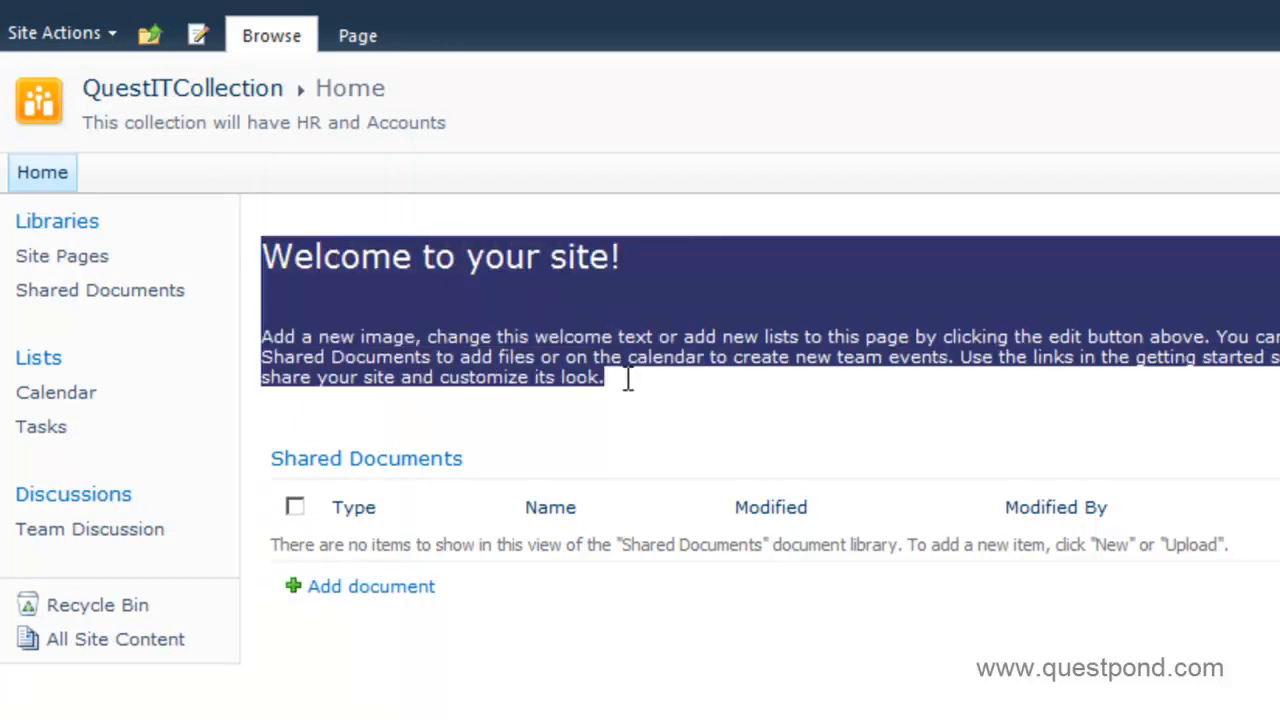
pyautogui.click(184, 234)
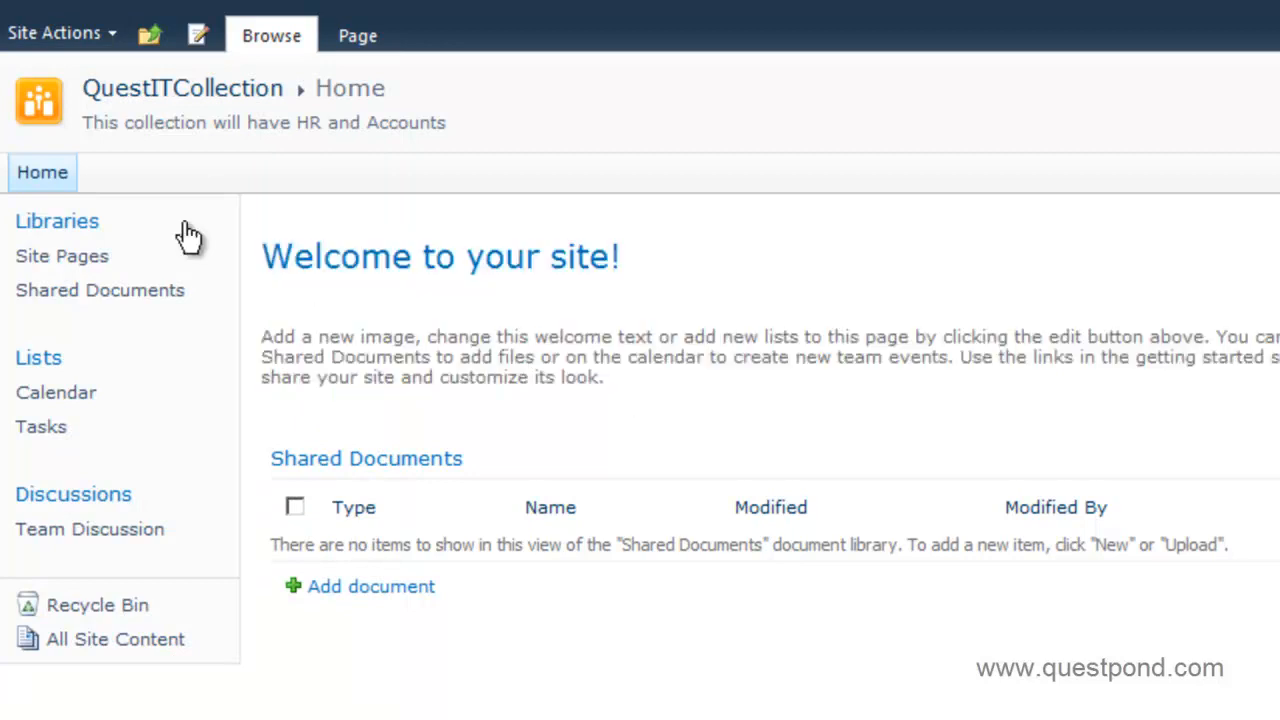
pyautogui.click(111, 32)
pyautogui.click(32, 66)
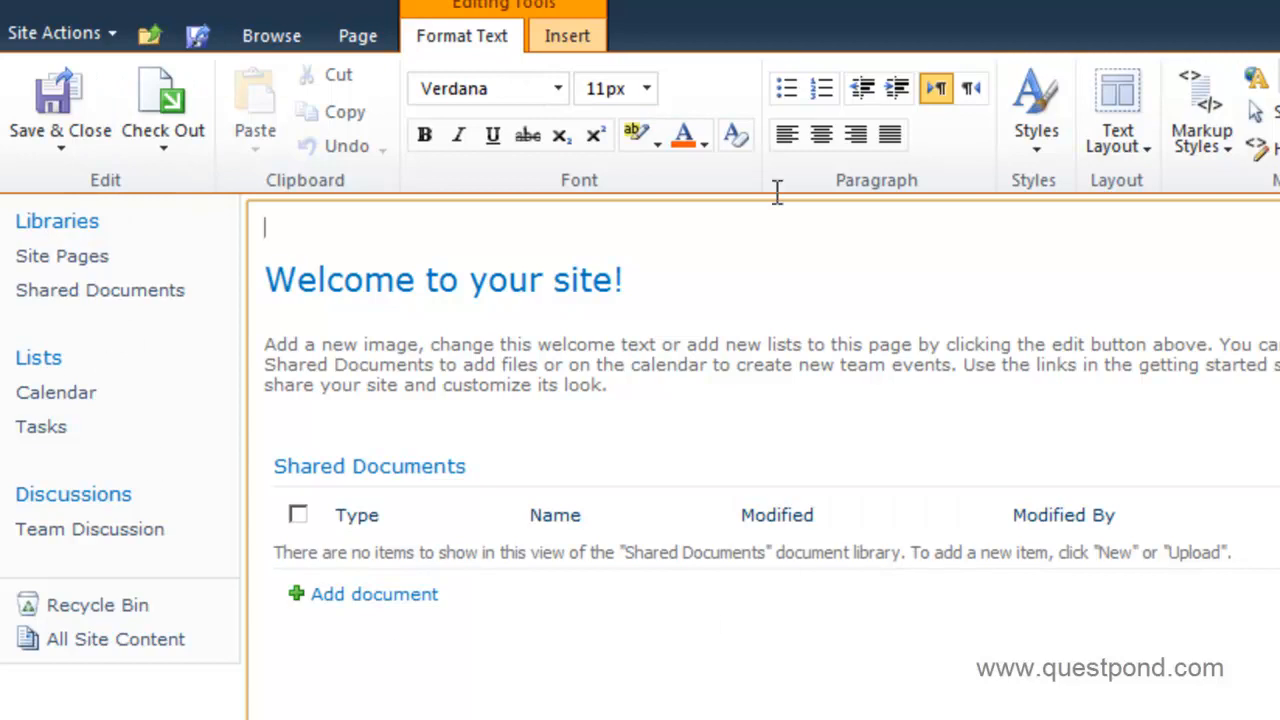
# Delete the welcome paragraph and documents list, and retitle the heading 'Welcome to questIT portal.'.
pyautogui.moveTo(298, 262); pyautogui.dragTo(480, 392)
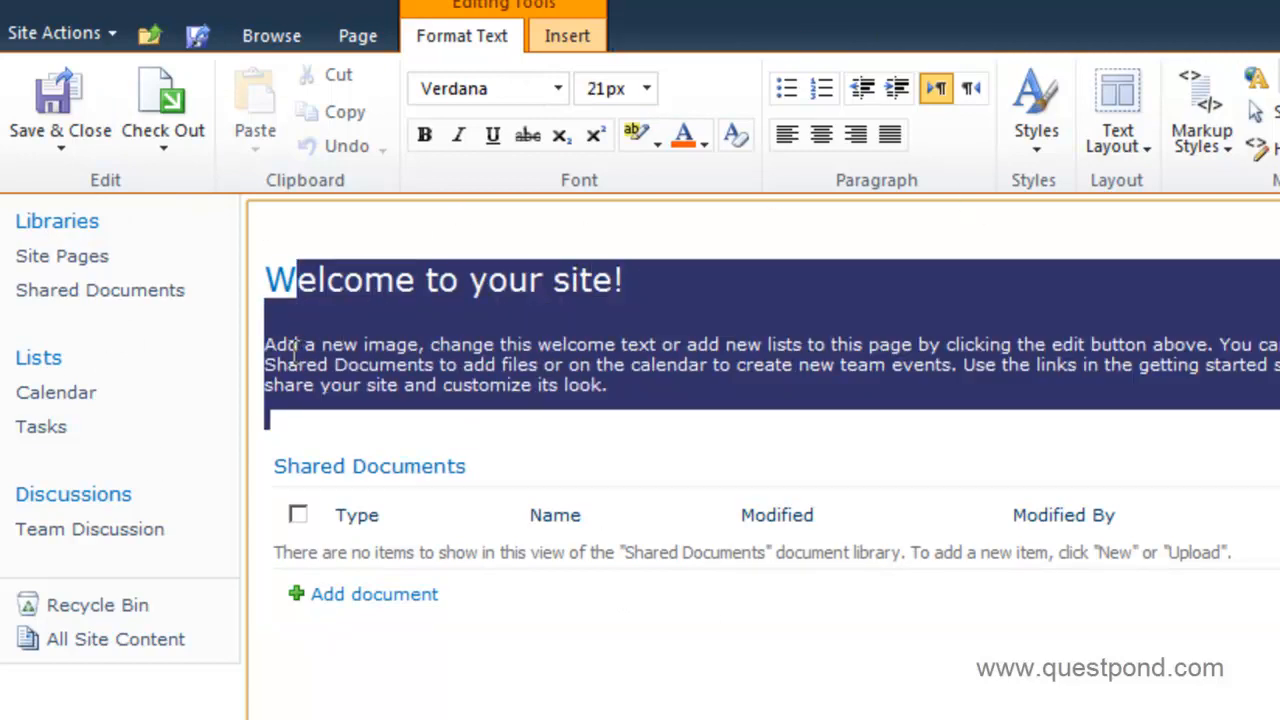
pyautogui.click(341, 270)
pyautogui.moveTo(270, 350); pyautogui.dragTo(519, 632)
pyautogui.press('Delete')
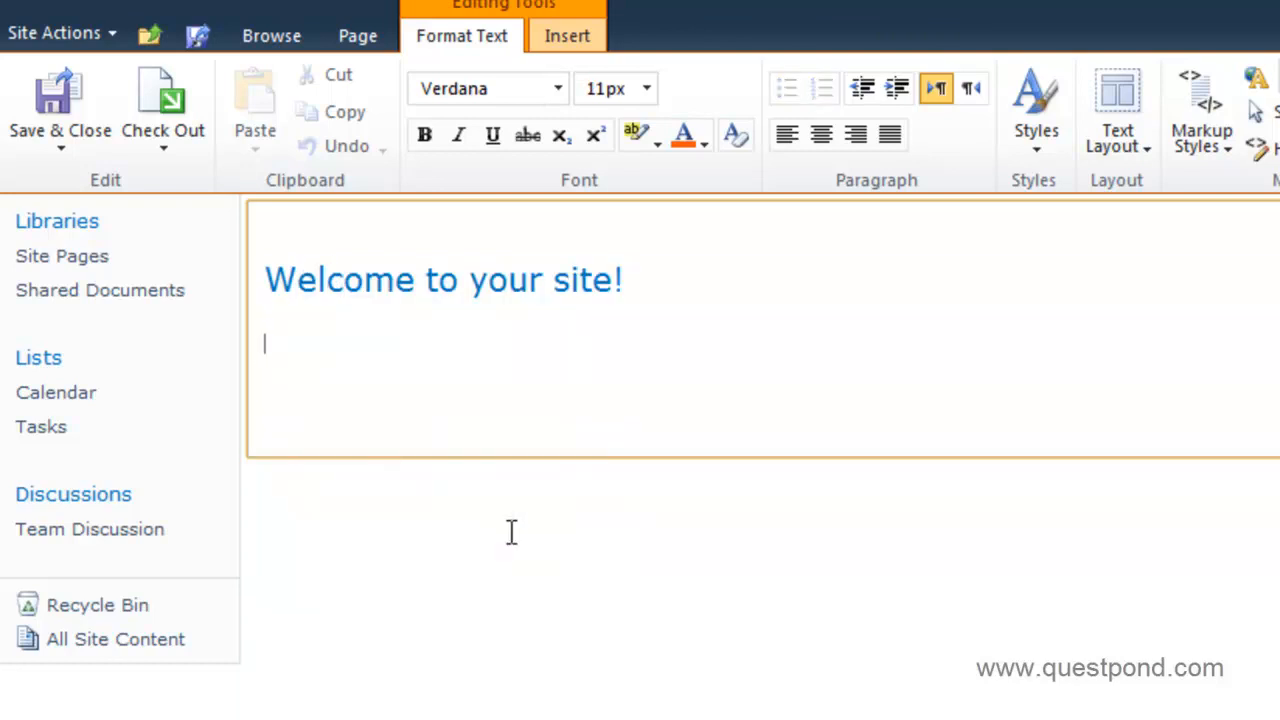
pyautogui.press('Up')
pyautogui.hotkey('shift', 'End')
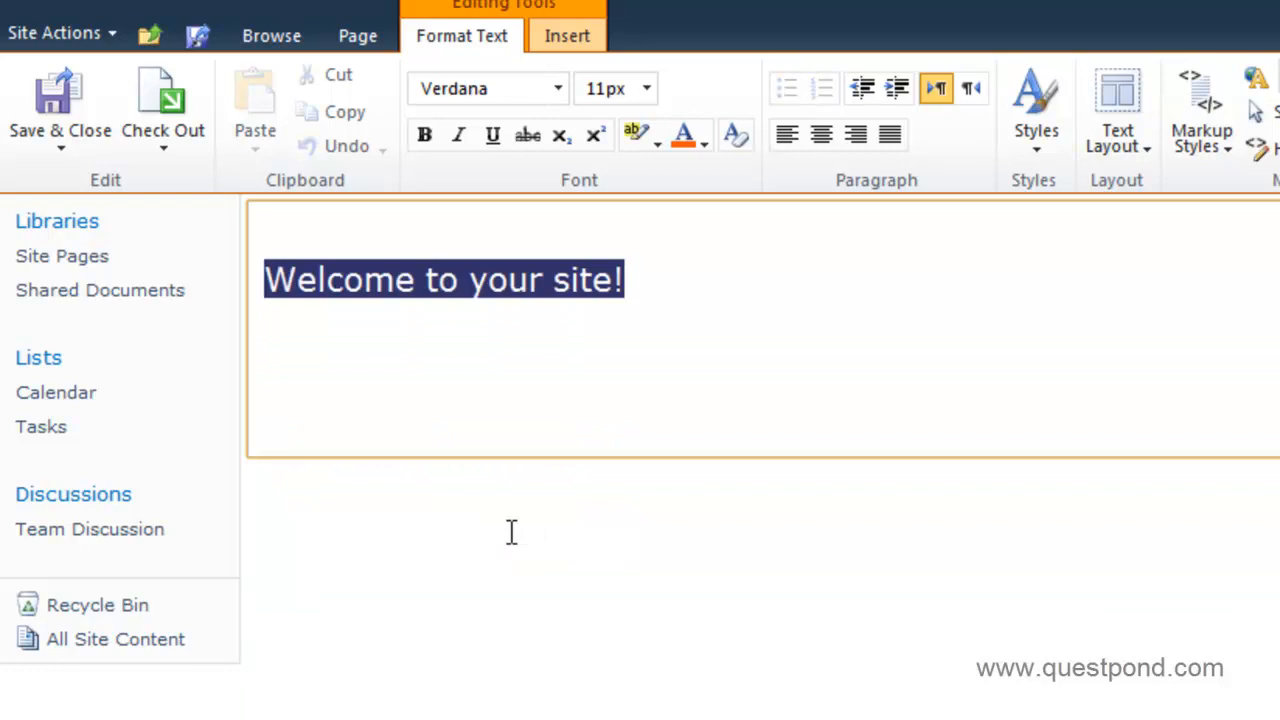
pyautogui.write('Welcome to ')
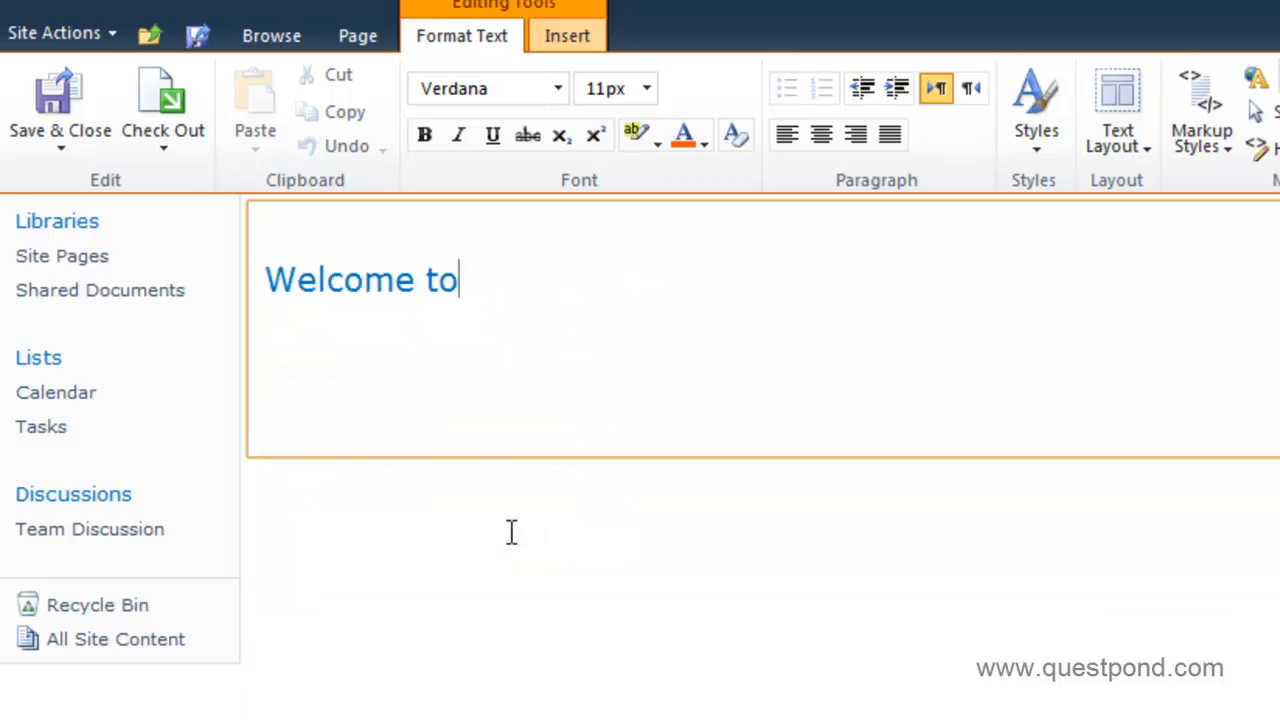
pyautogui.write('questI')
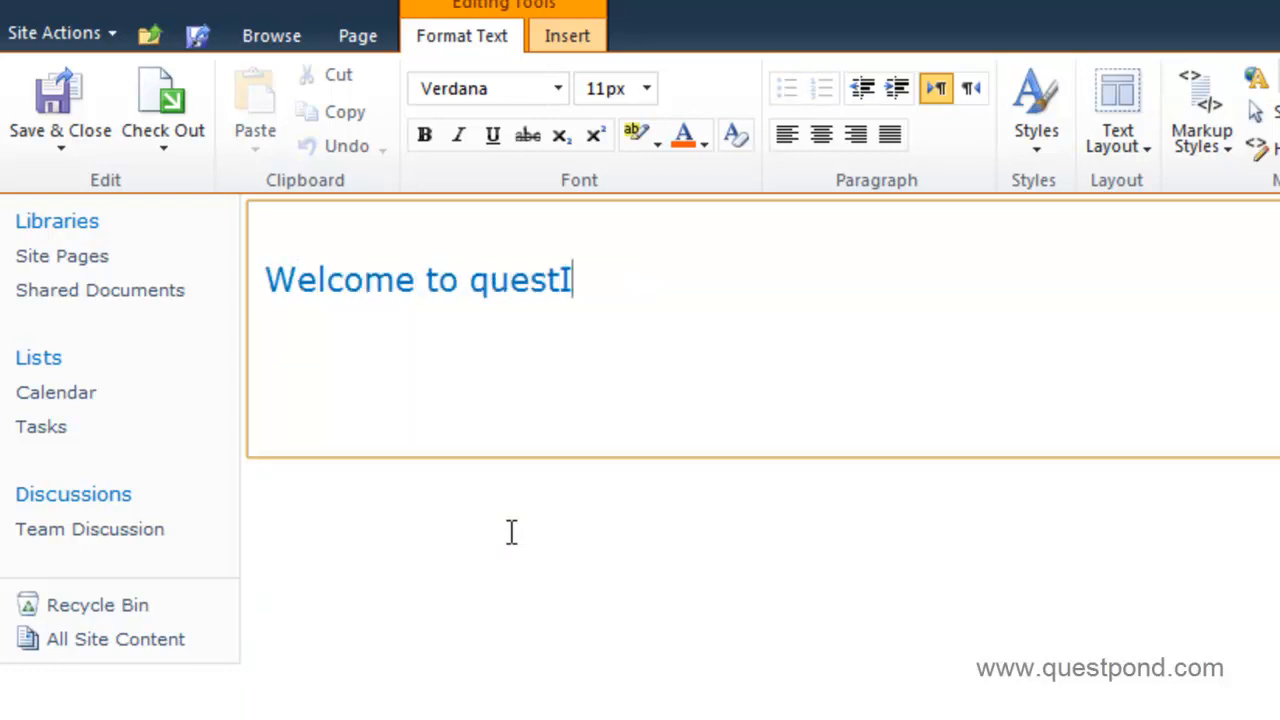
pyautogui.write('T portal.')
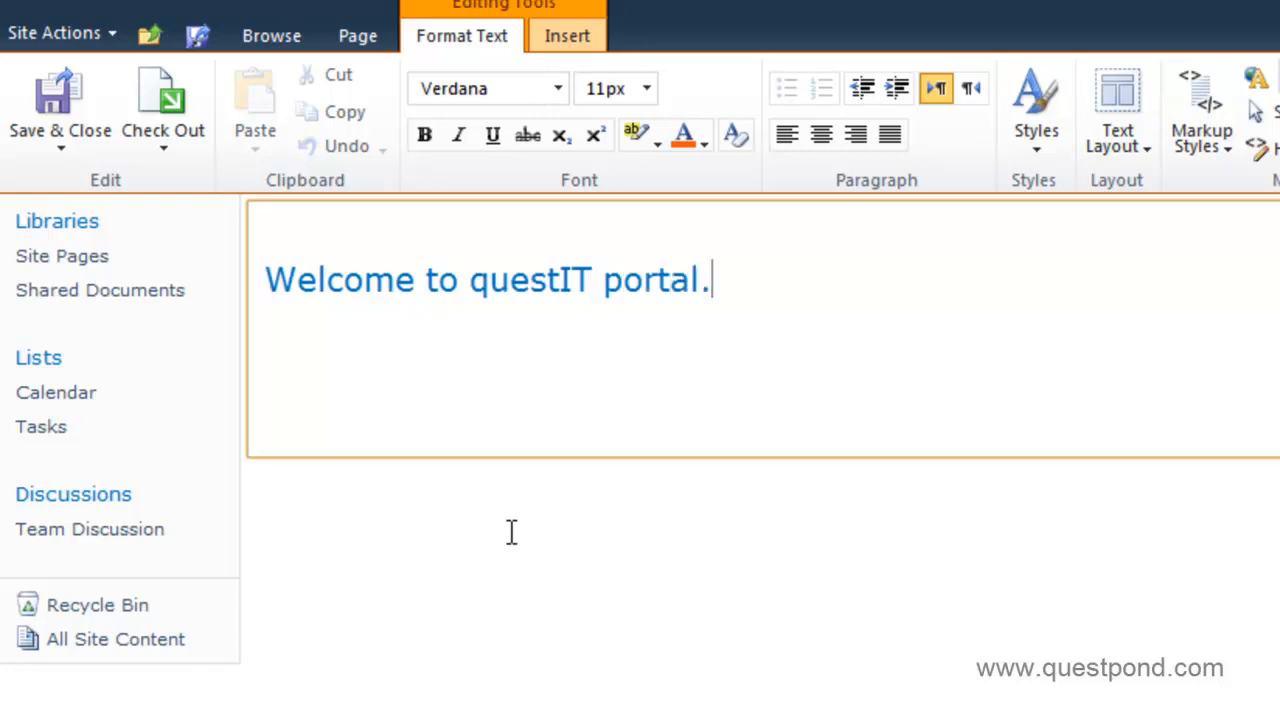
pyautogui.press('Return')
pyautogui.press('Return')
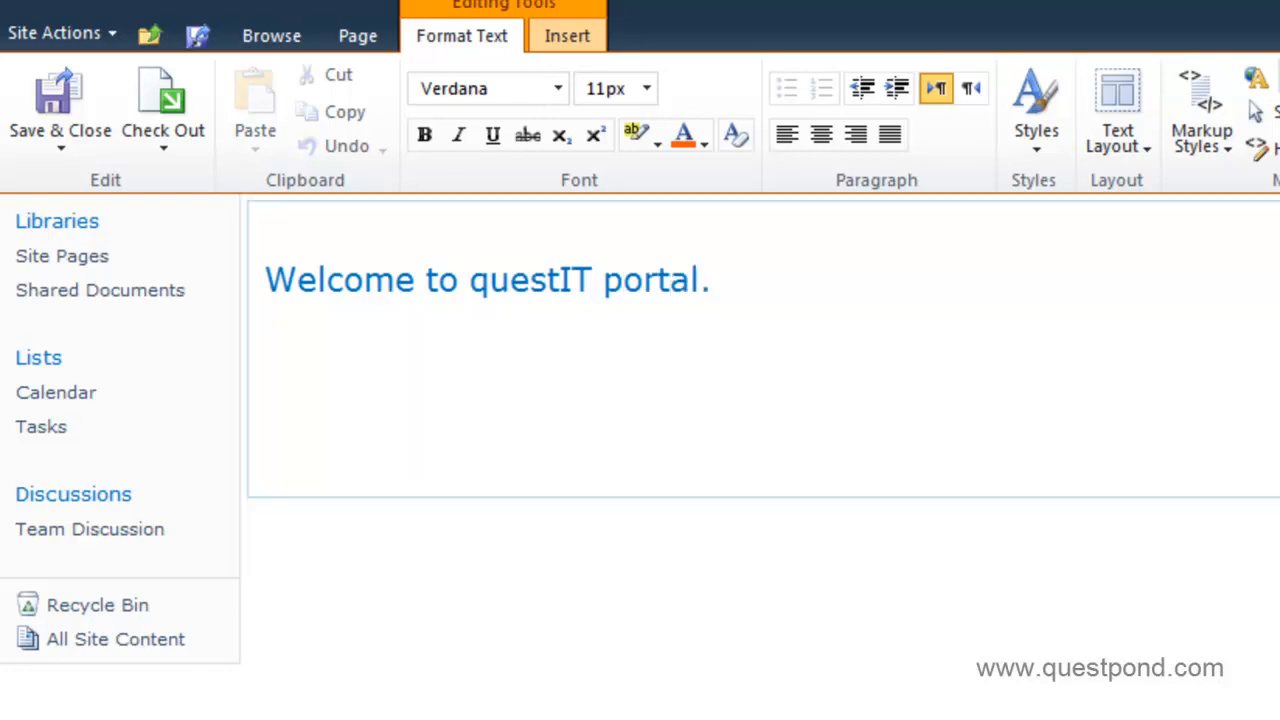
# Add a description line saying the portal will help the HR and accounts division.
pyautogui.click(327, 349)
pyautogui.write('This portal will help the HR and the accounts div')
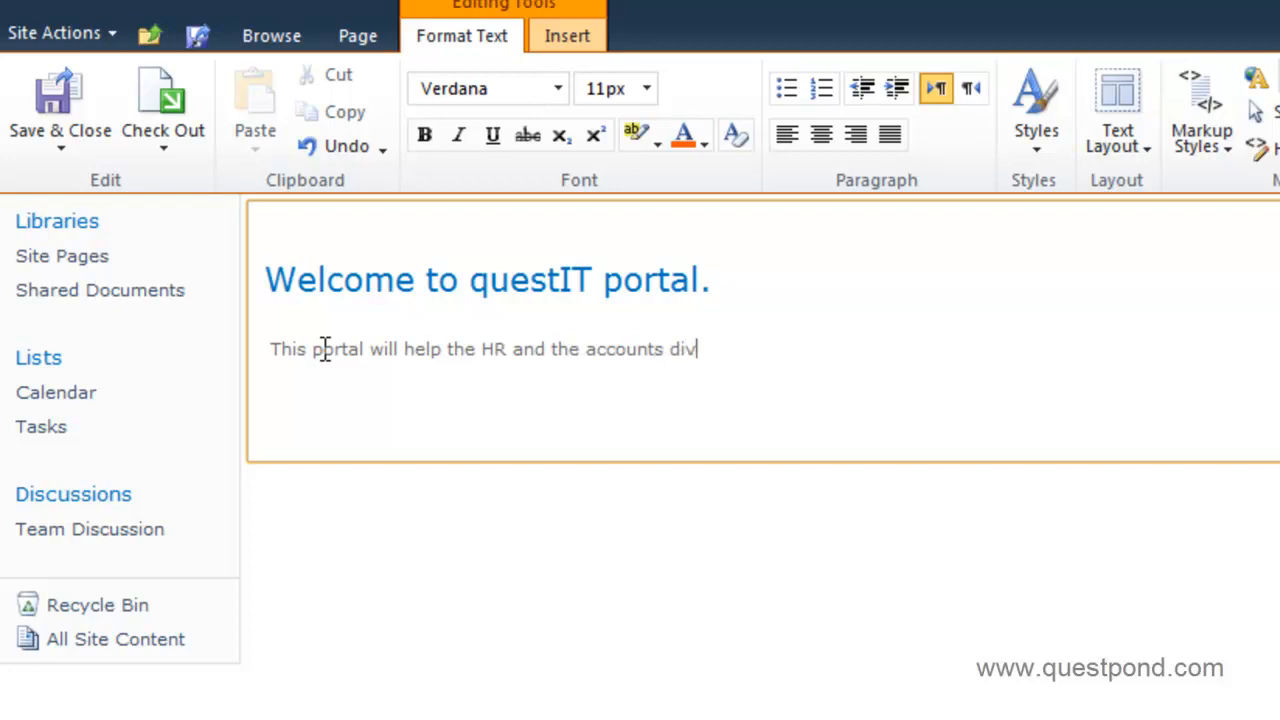
pyautogui.write('isions')
pyautogui.press('BackSpace')
pyautogui.write('.')
# Remove the stock picture, Getting Started links and trailing empty line, then Save & Close.
pyautogui.click(1091, 380)
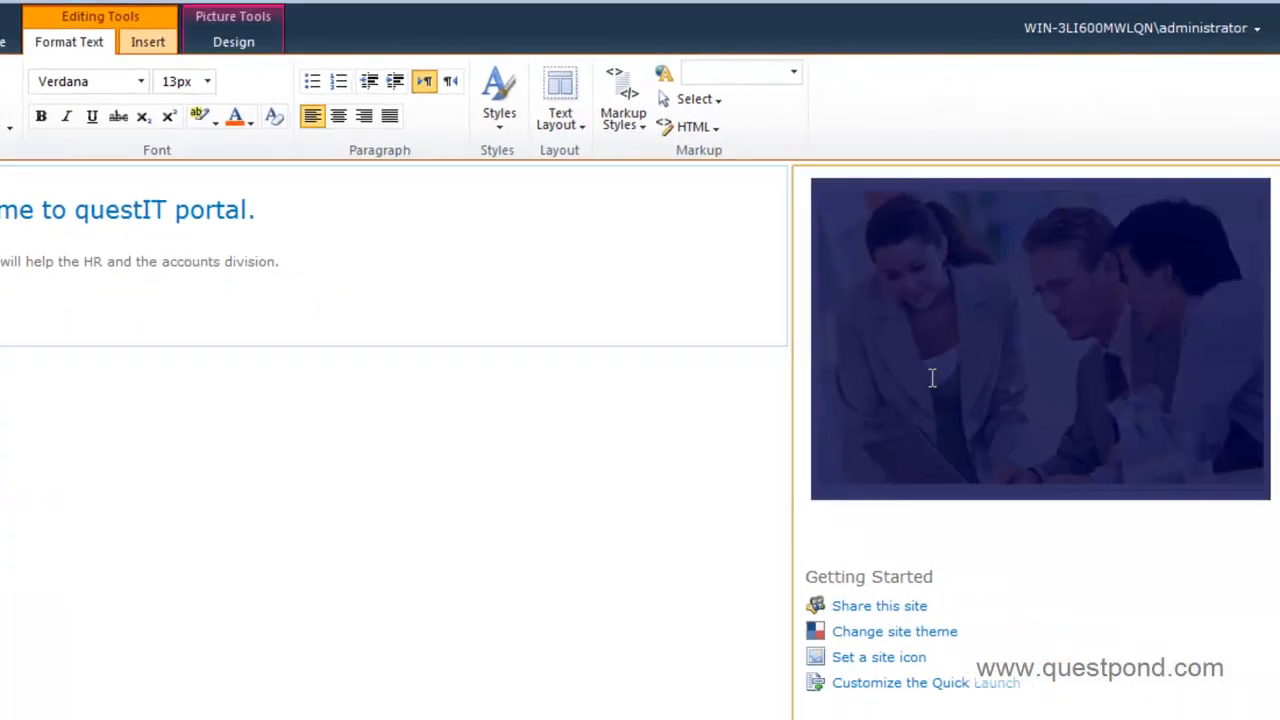
pyautogui.click(1053, 516)
pyautogui.click(1000, 428)
pyautogui.press('Delete')
pyautogui.moveTo(897, 203); pyautogui.dragTo(1054, 426)
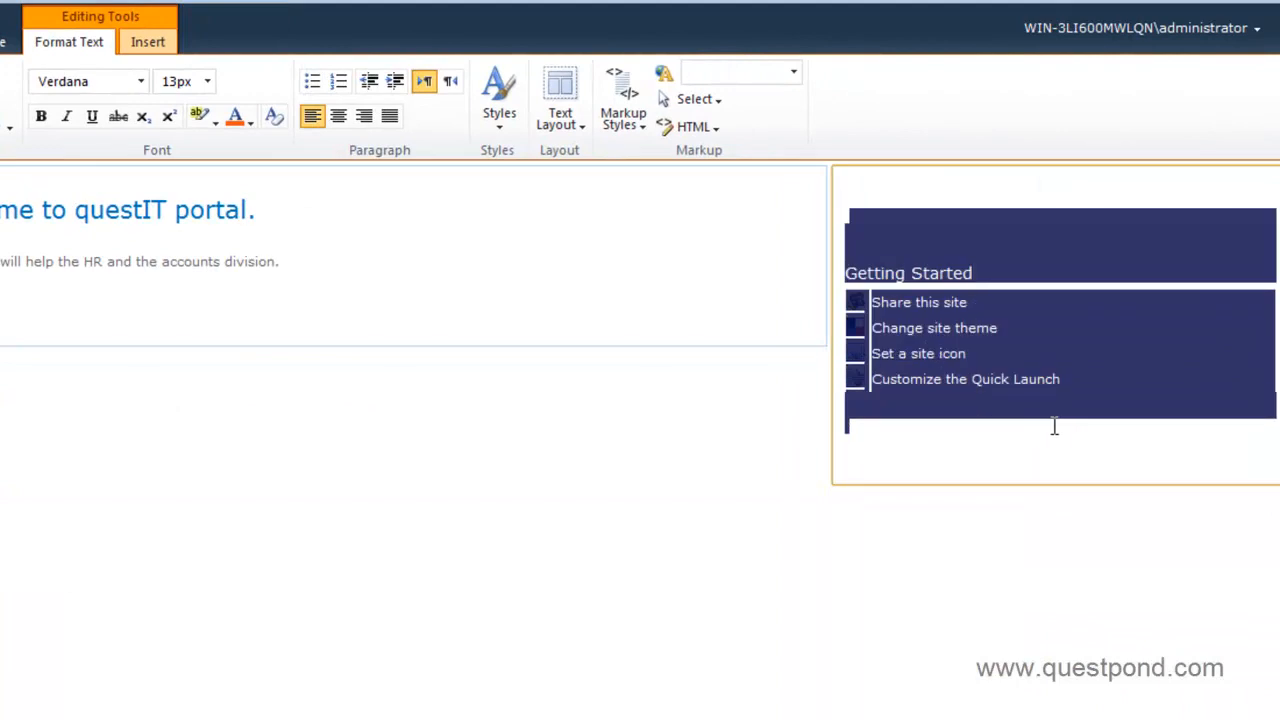
pyautogui.press('Delete')
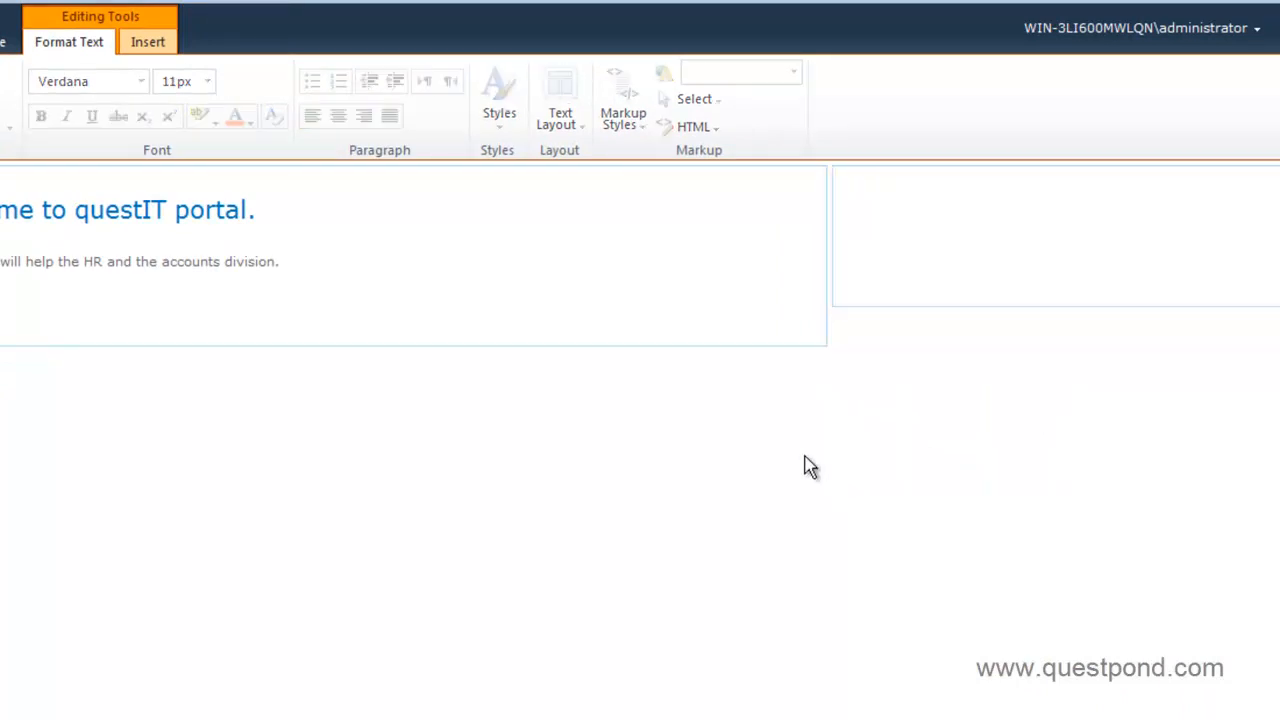
pyautogui.click(463, 292)
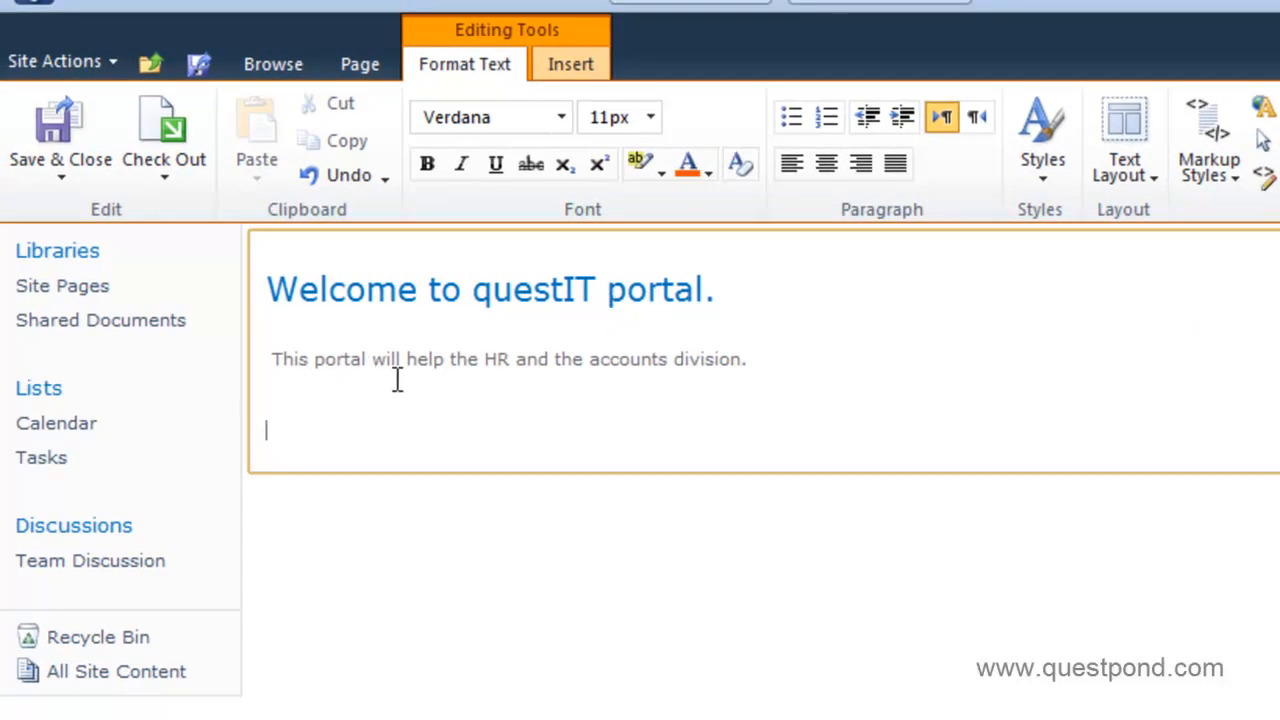
pyautogui.press('BackSpace')
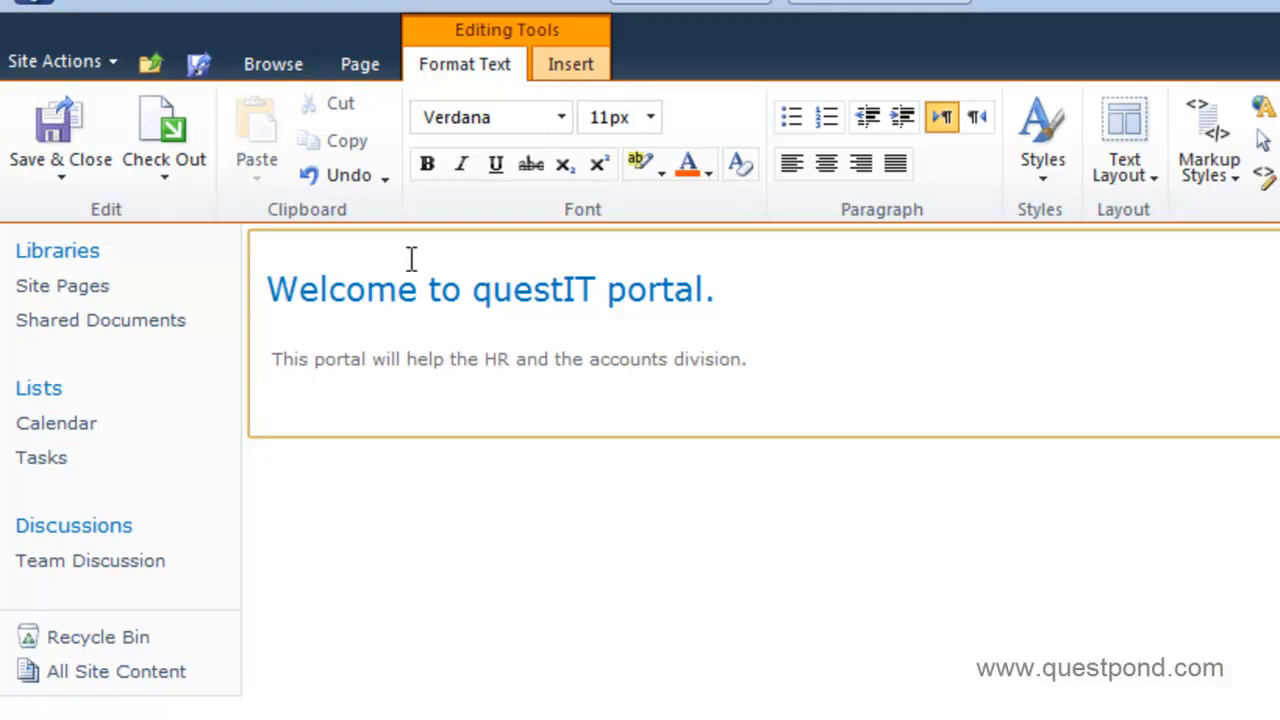
pyautogui.click(66, 154)
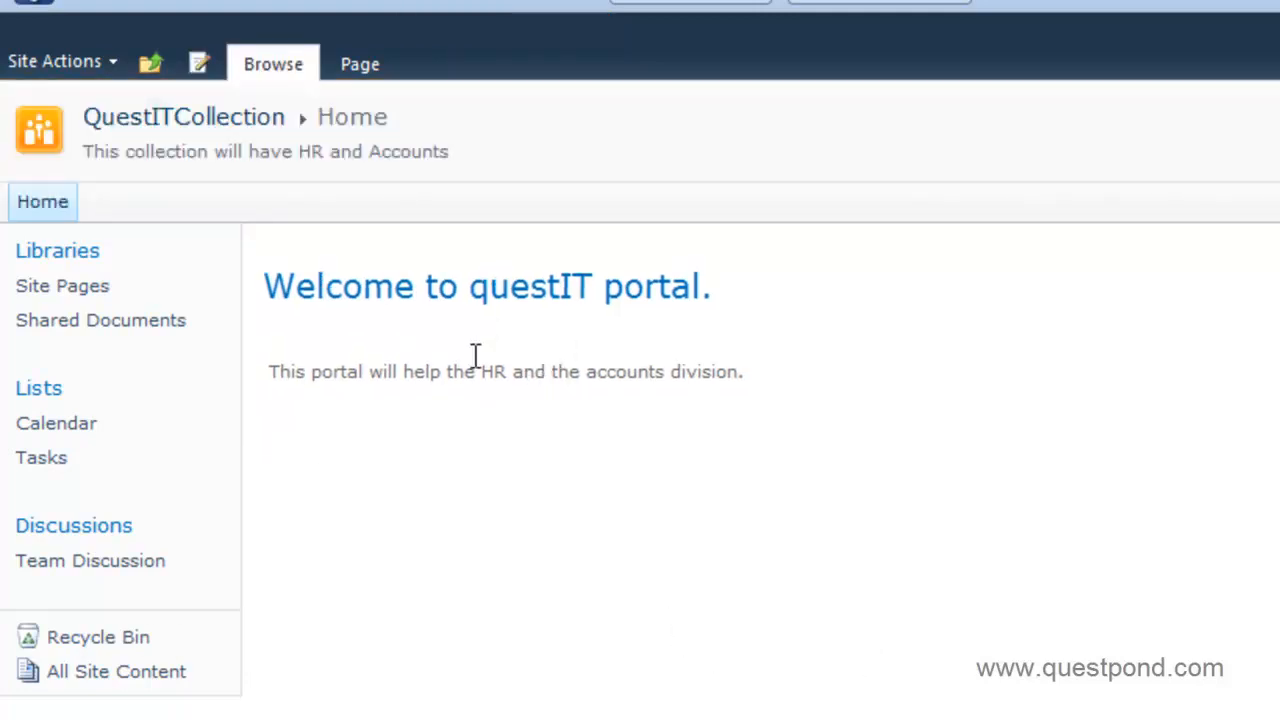
# Show the Site Actions menu on the saved questIT portal home page.
pyautogui.click(113, 63)
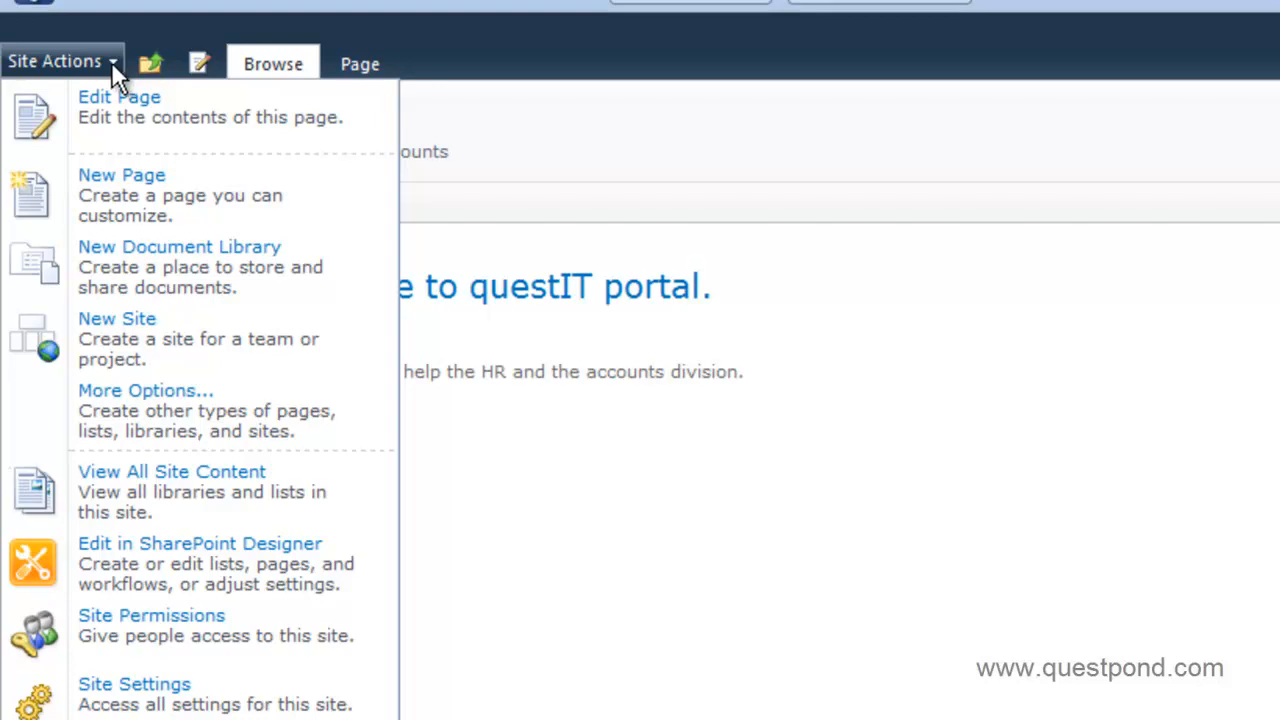
pyautogui.click(583, 444)
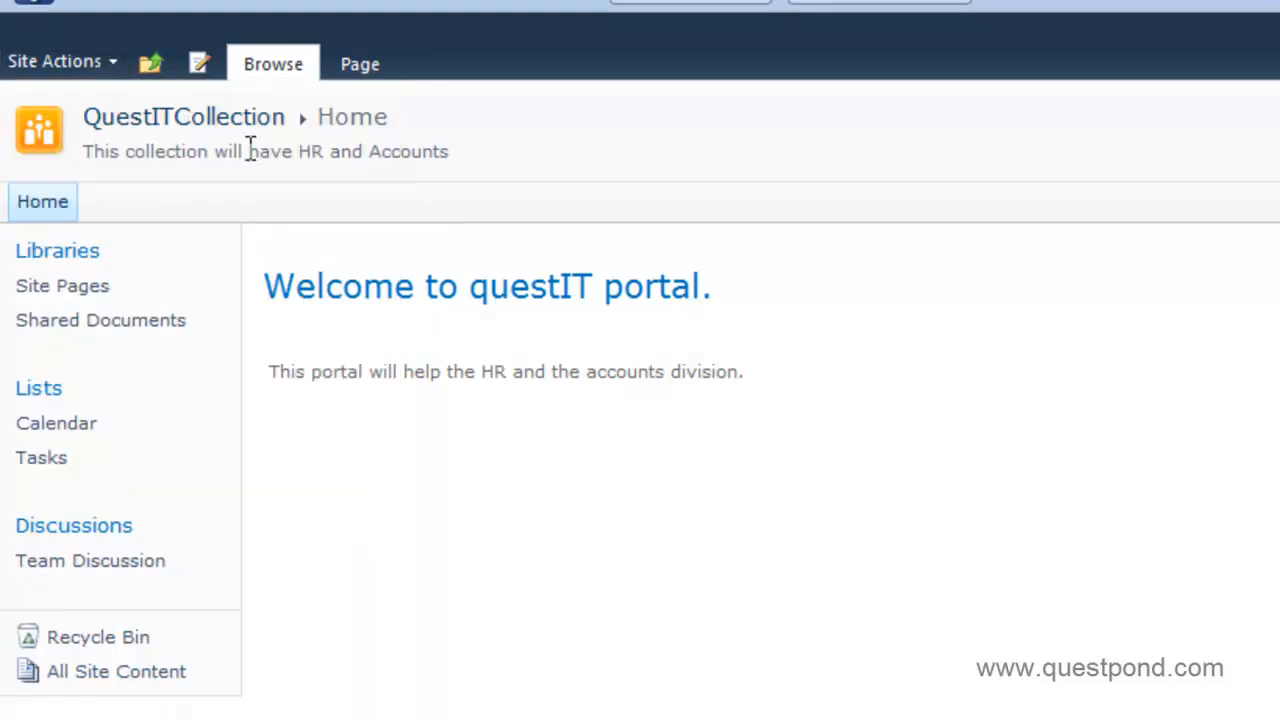
pyautogui.click(110, 66)
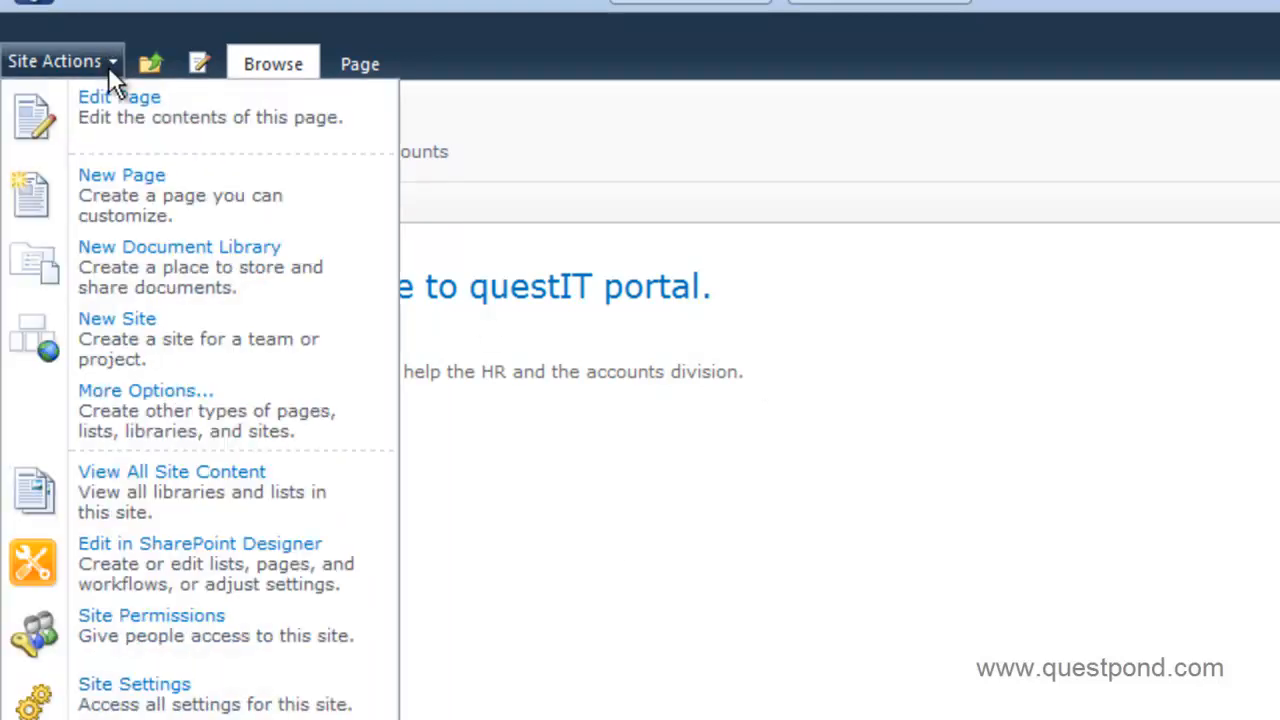
# Create a new Team Site subsite titled Quest HR with URL name QuestHR.
pyautogui.click(118, 368)
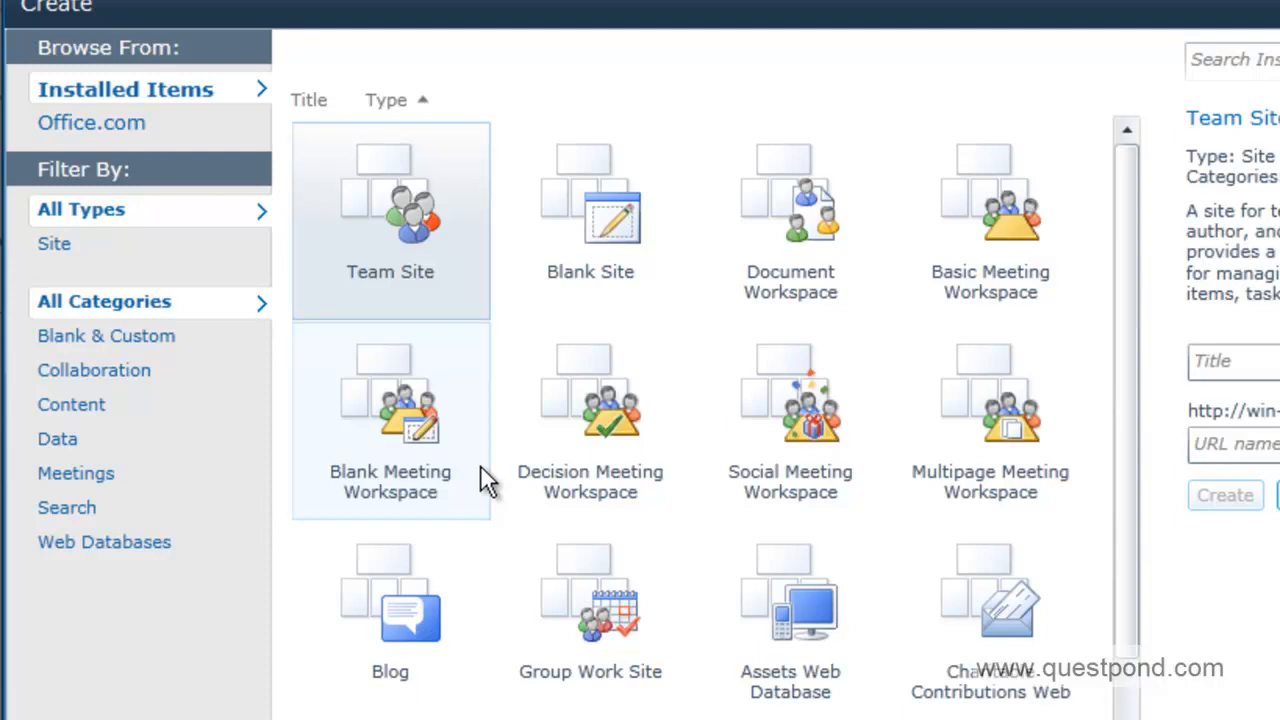
pyautogui.click(404, 632)
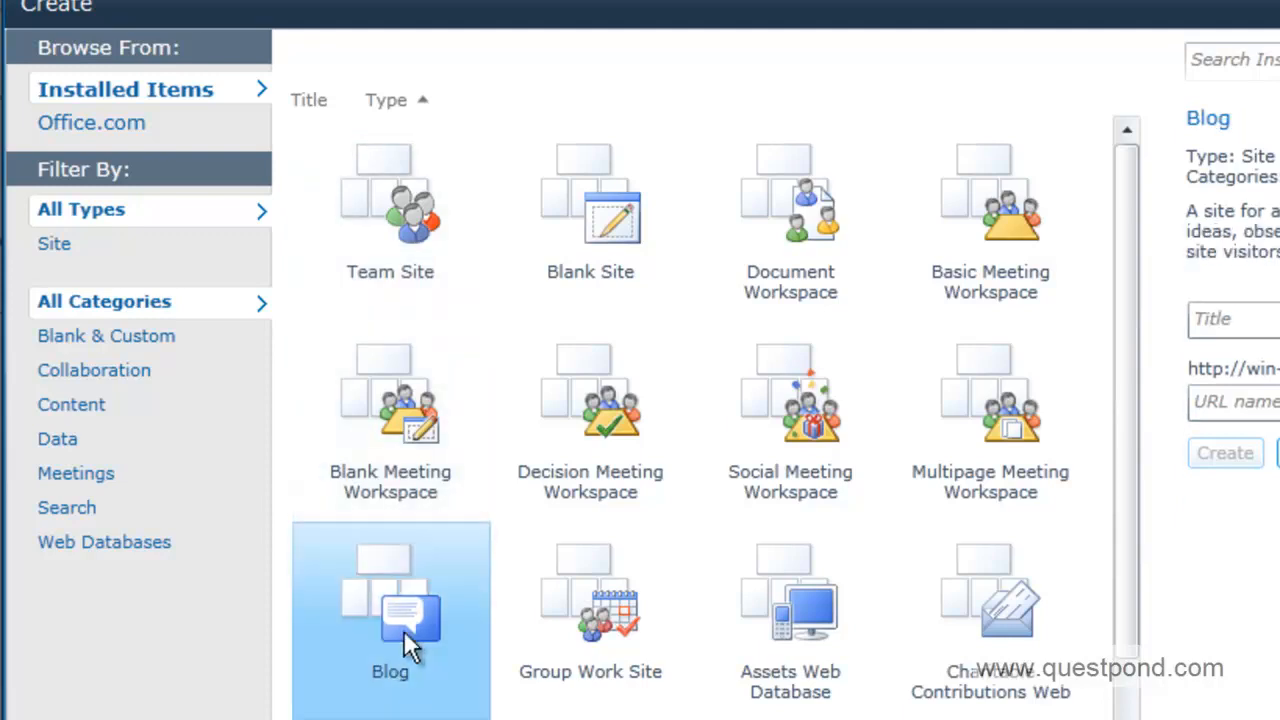
pyautogui.click(588, 452)
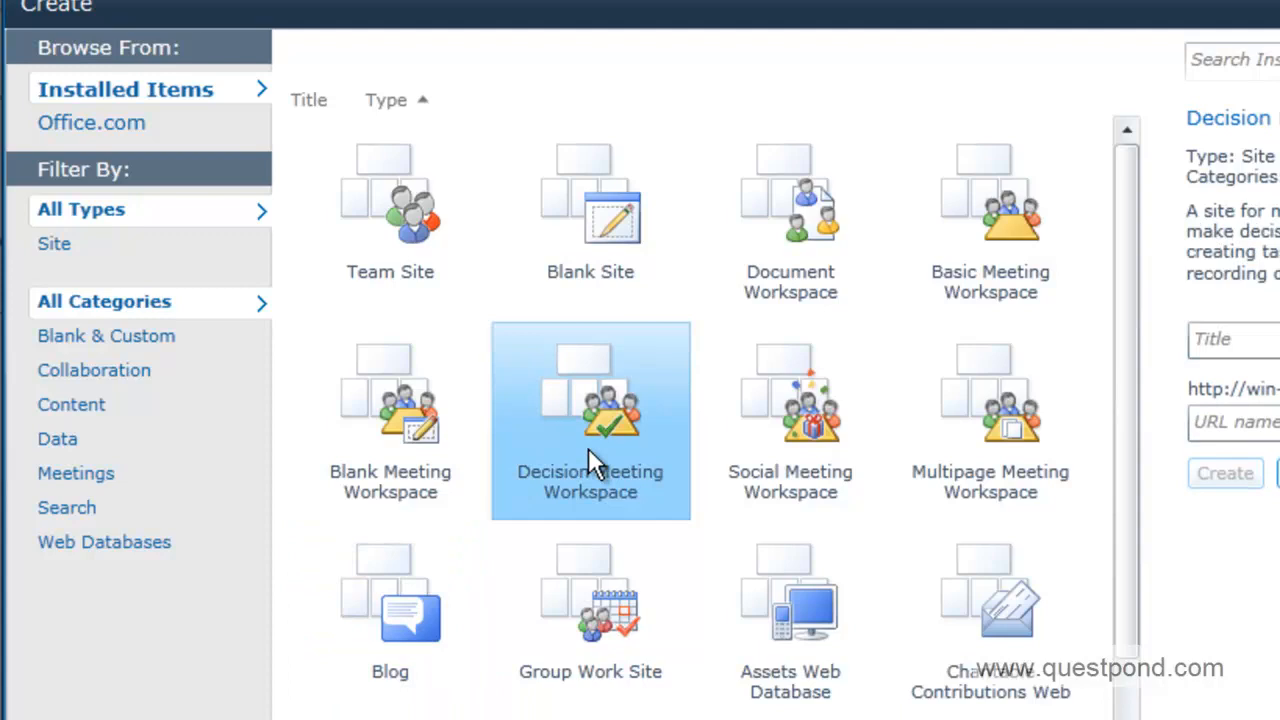
pyautogui.click(393, 267)
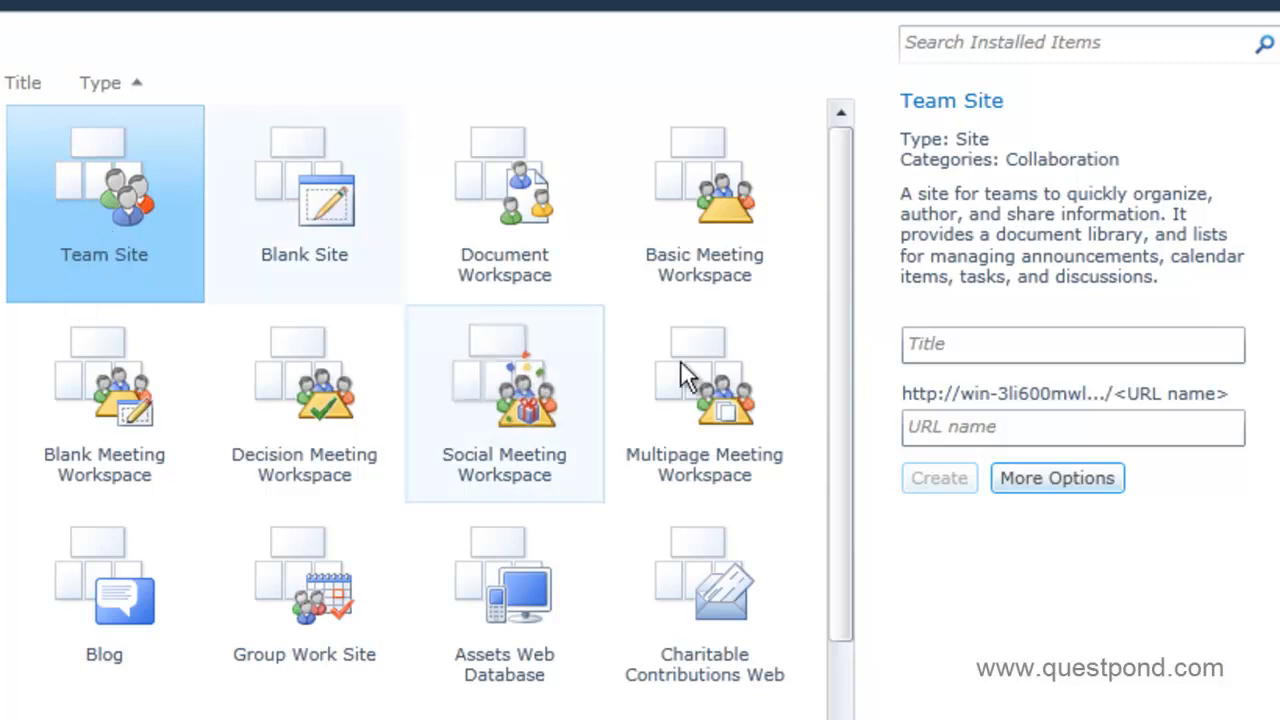
pyautogui.click(913, 341)
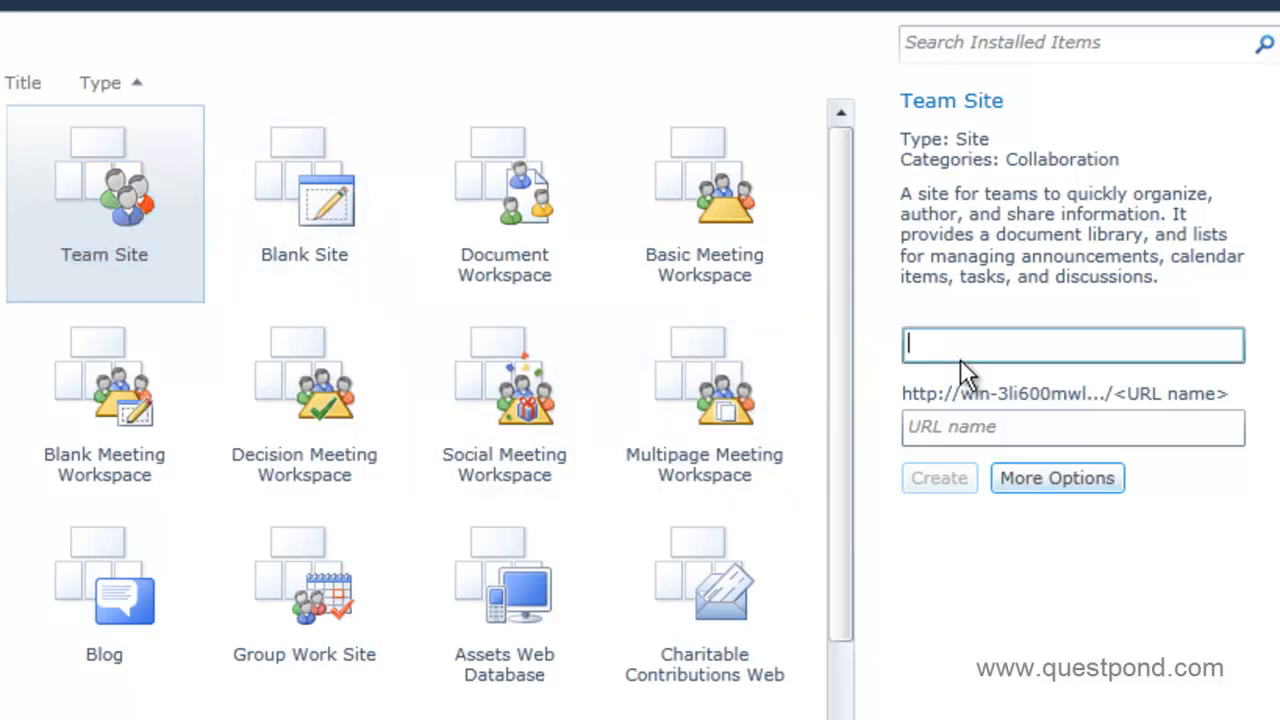
pyautogui.write('Quest HR')
pyautogui.press('Tab')
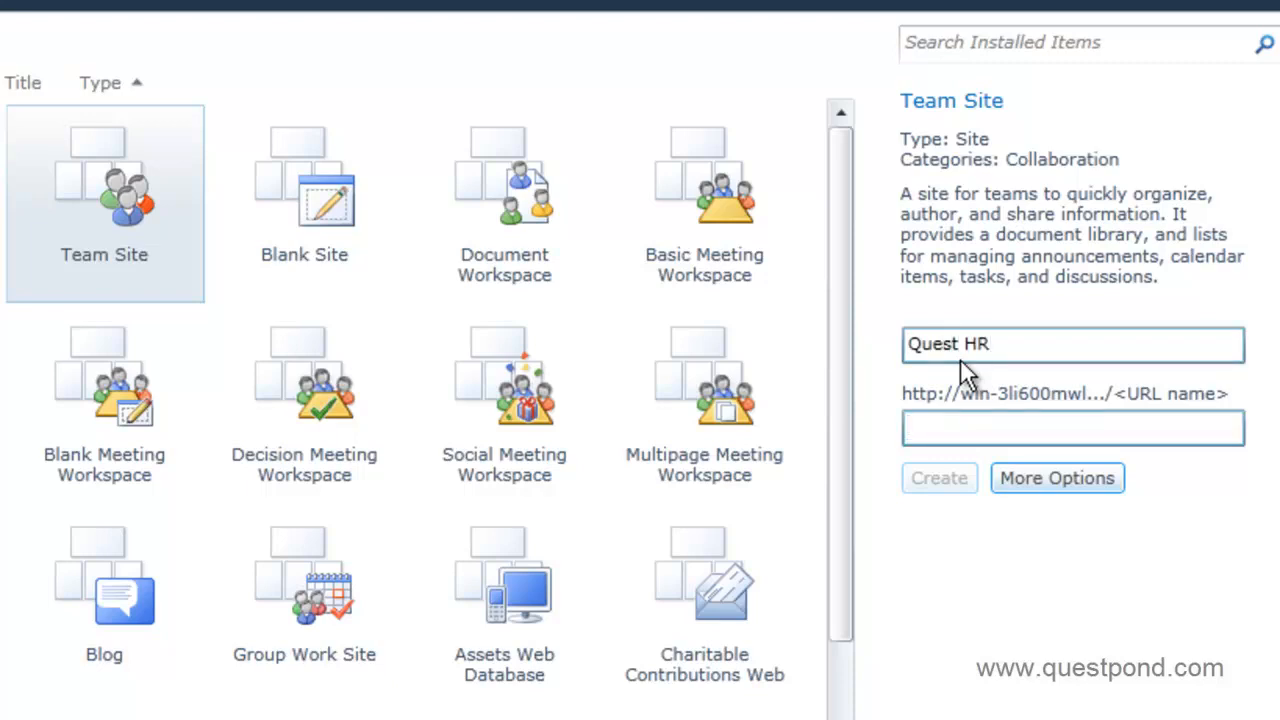
pyautogui.write('QuestHR')
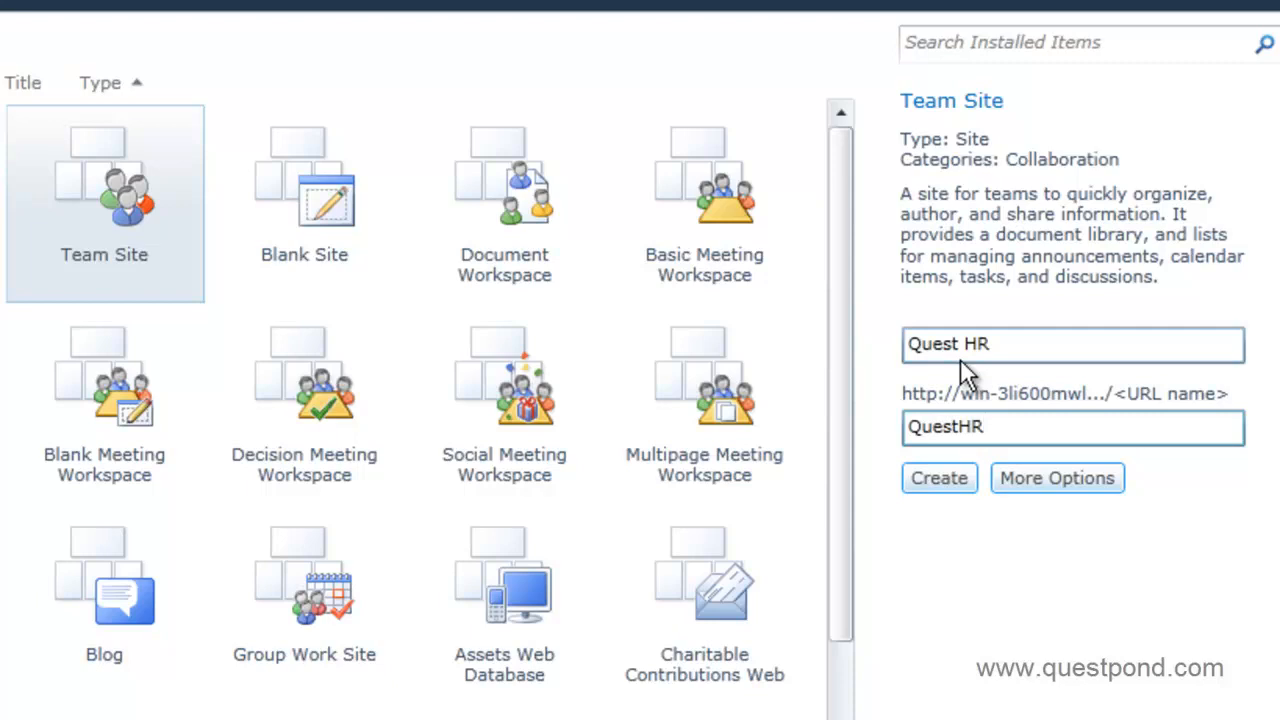
pyautogui.click(947, 478)
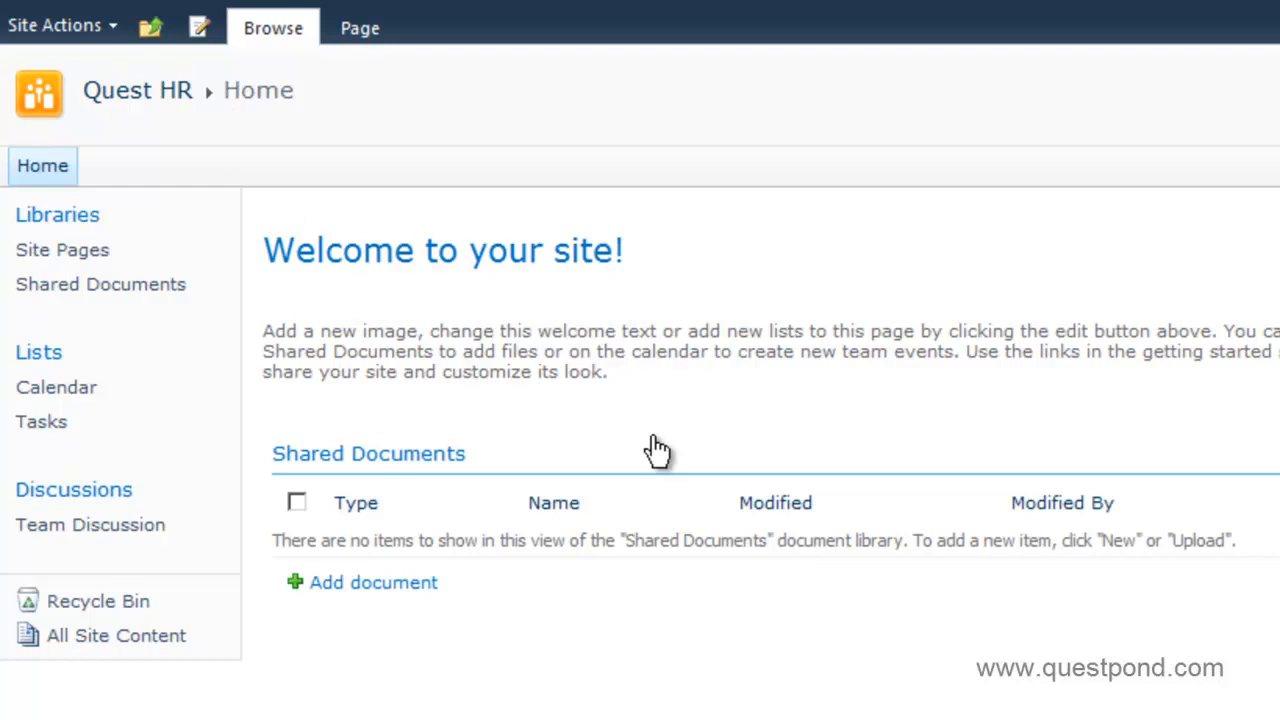
# Strip the Quest HR intro text and Shared Documents, retitle it 'Welcome to Quest HR home page!', save.
pyautogui.click(199, 30)
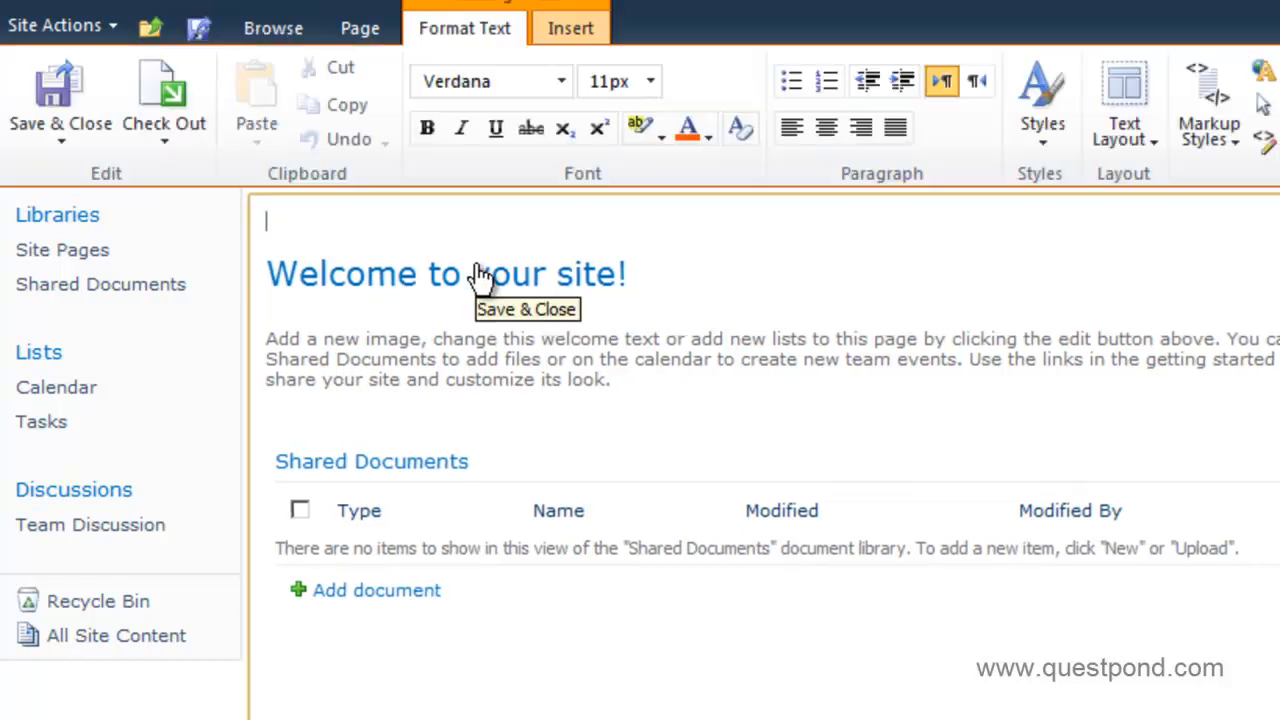
pyautogui.moveTo(286, 318); pyautogui.dragTo(497, 523)
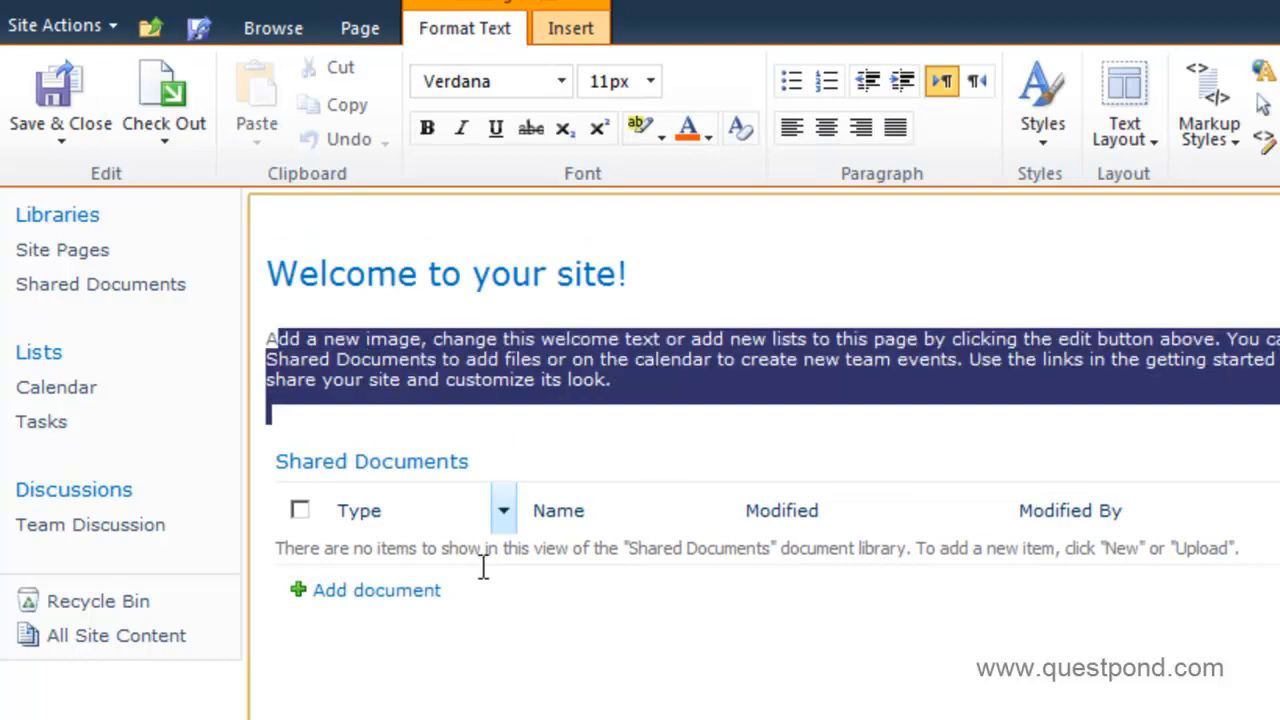
pyautogui.click(495, 604)
pyautogui.moveTo(520, 670); pyautogui.dragTo(260, 322)
pyautogui.press('Delete')
pyautogui.press('BackSpace')
pyautogui.press('Left')
pyautogui.press('BackSpace')
pyautogui.press('BackSpace')
pyautogui.press('BackSpace')
pyautogui.press('BackSpace')
pyautogui.press('BackSpace')
pyautogui.press('BackSpace')
pyautogui.press('BackSpace')
pyautogui.press('BackSpace')
pyautogui.press('BackSpace')
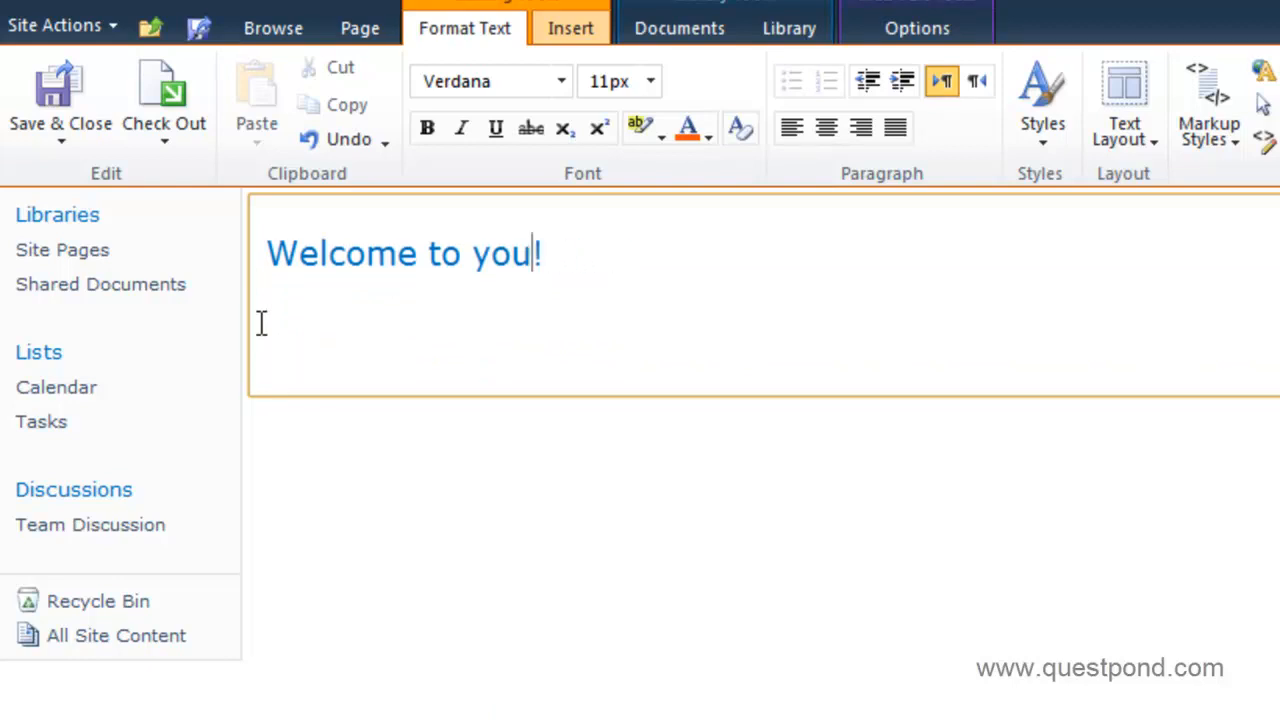
pyautogui.write('Quest HR ho')
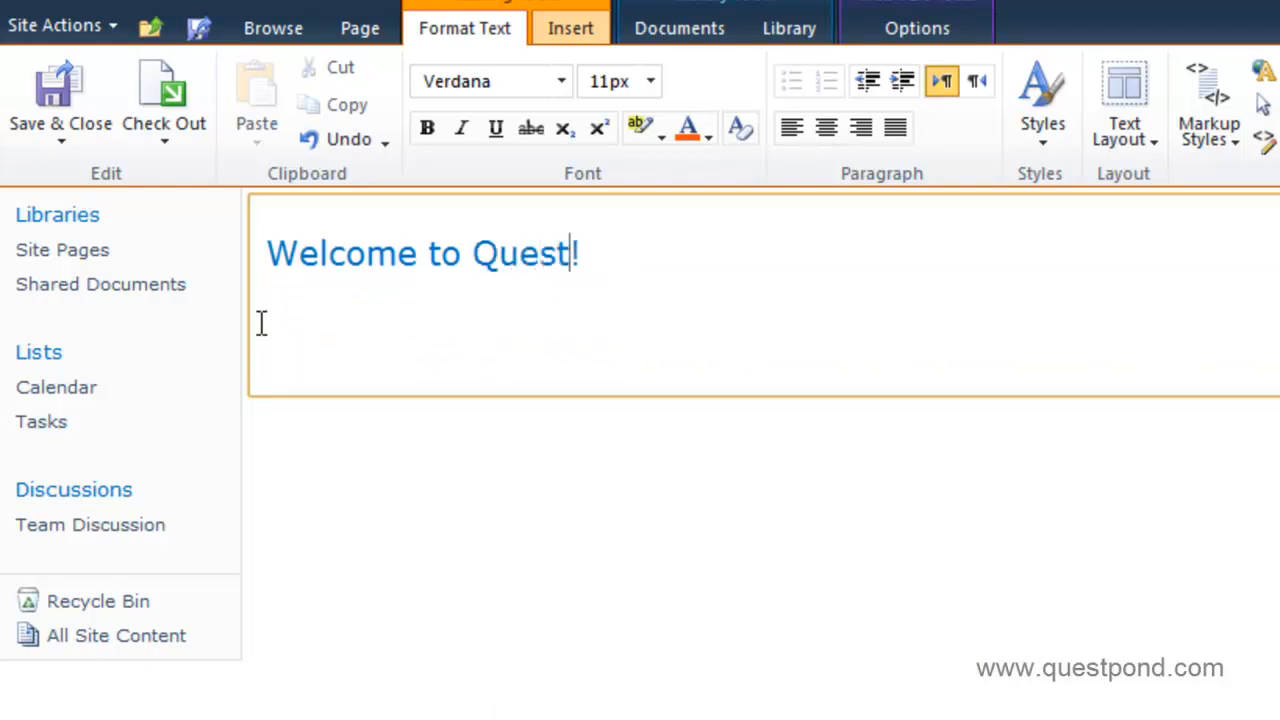
pyautogui.write('me page')
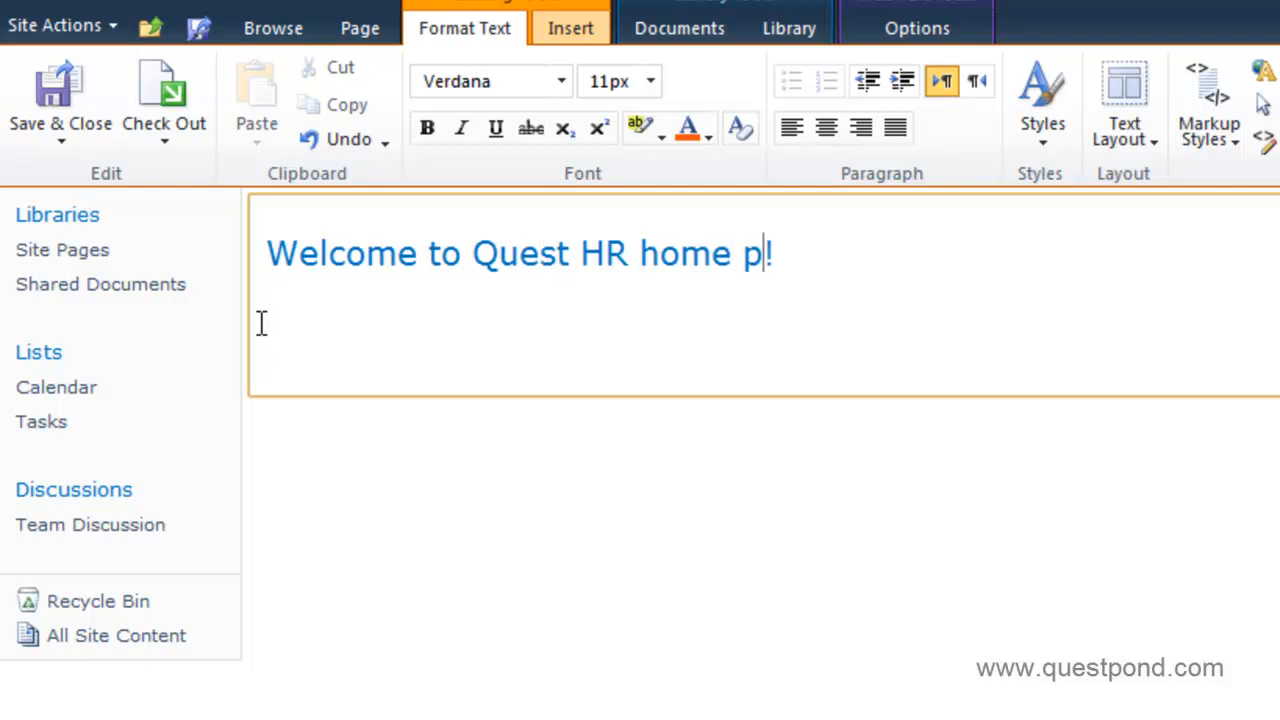
pyautogui.click(707, 560)
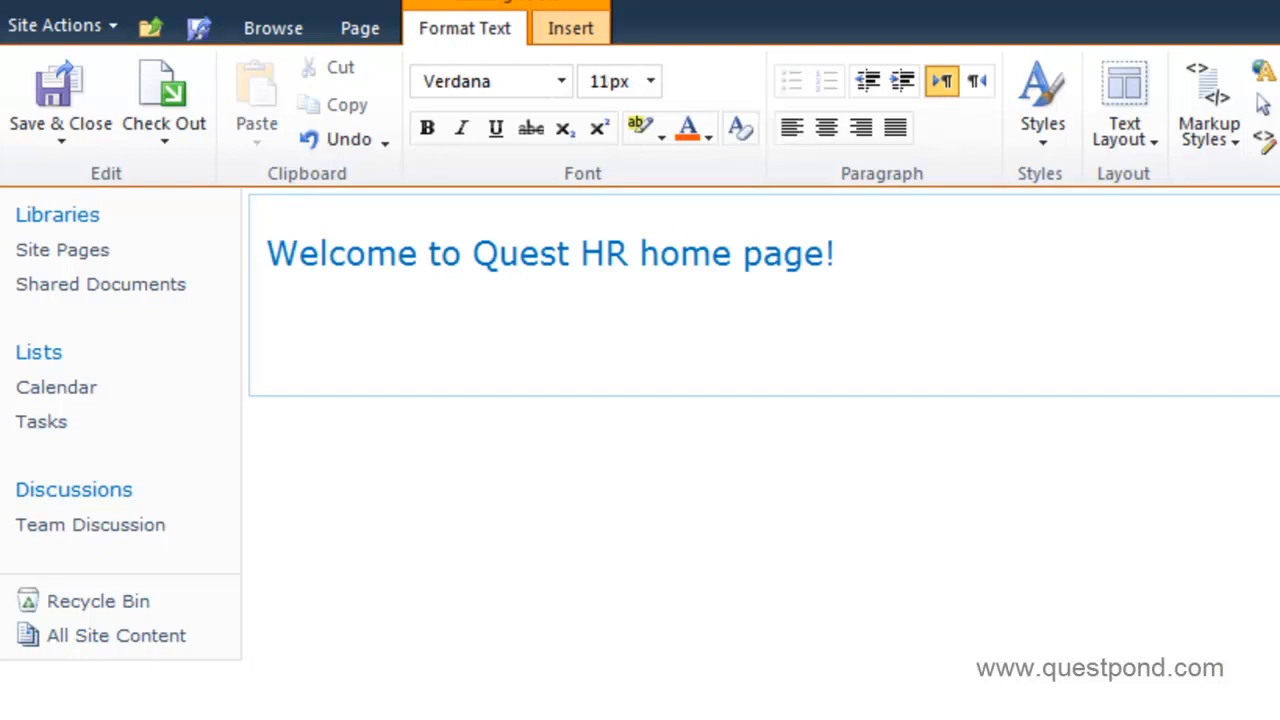
pyautogui.click(52, 130)
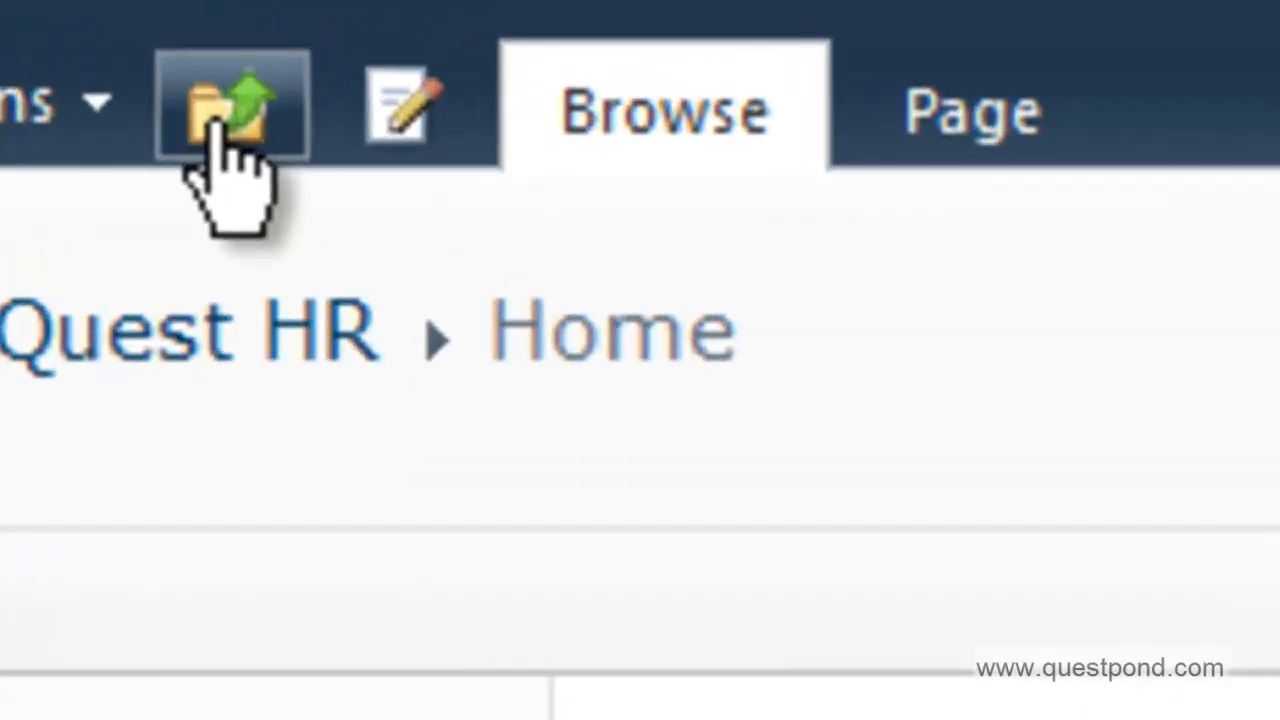
# Navigate up the site hierarchy to the QuestITCollection portal home page.
pyautogui.click(213, 125)
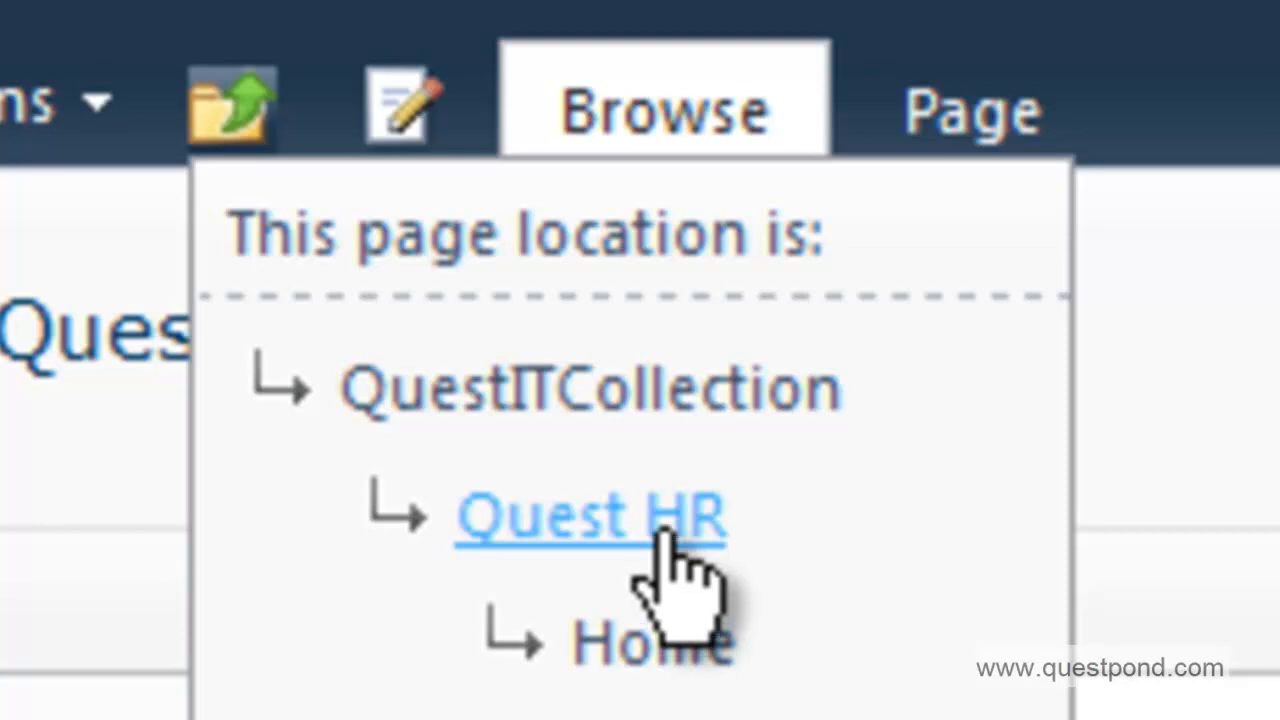
pyautogui.click(582, 384)
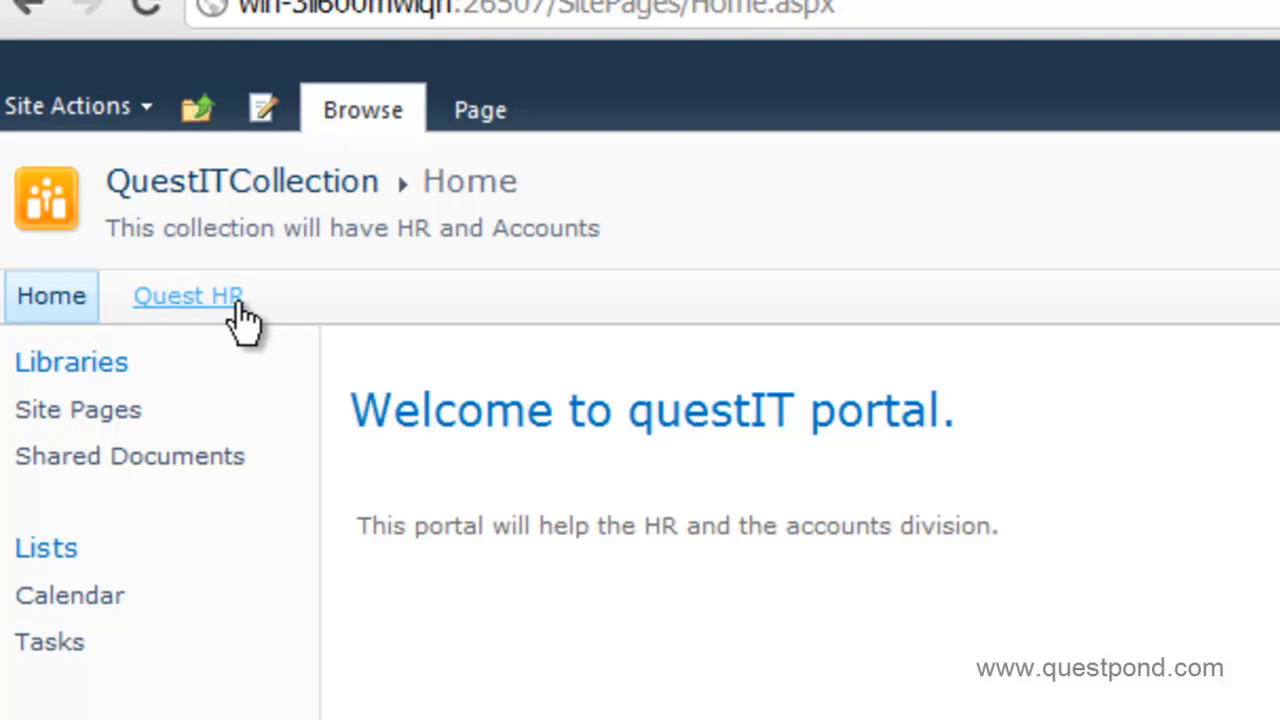
# Create a Team Site subsite titled Quest Accounts with URL name QuestAccounts.
pyautogui.click(151, 106)
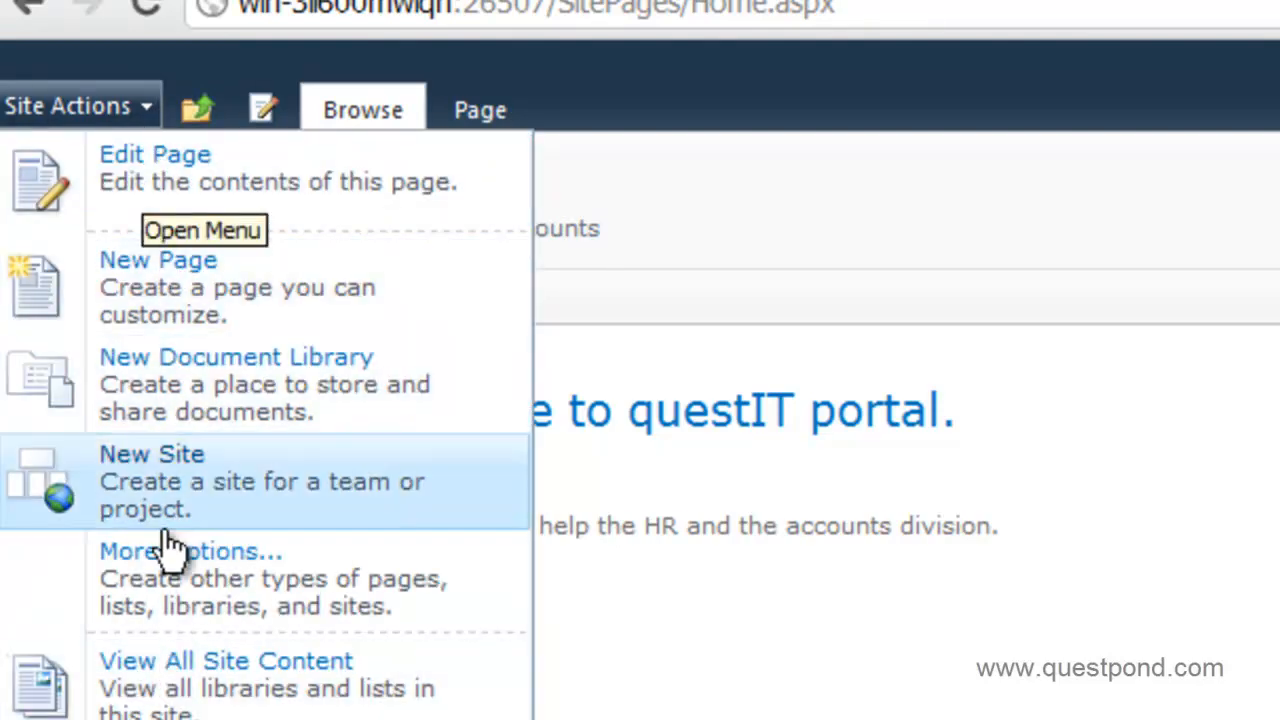
pyautogui.click(177, 503)
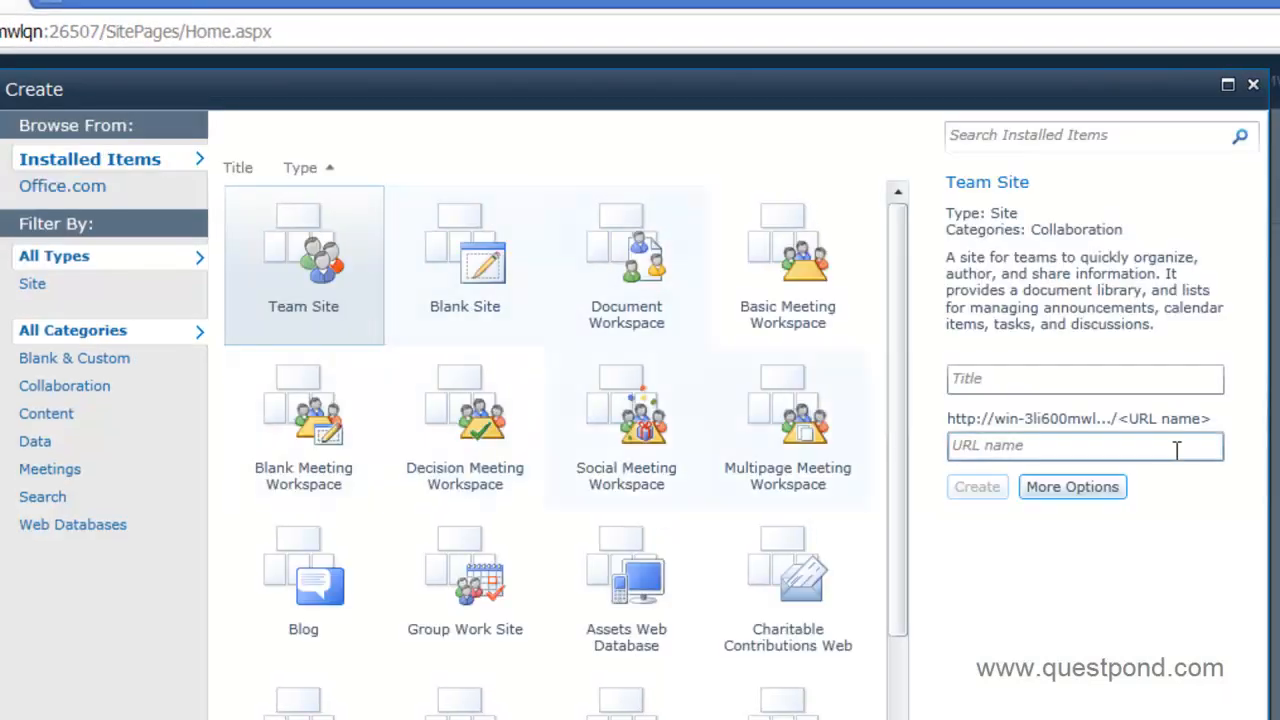
pyautogui.click(1044, 373)
pyautogui.write('Quest Accounts')
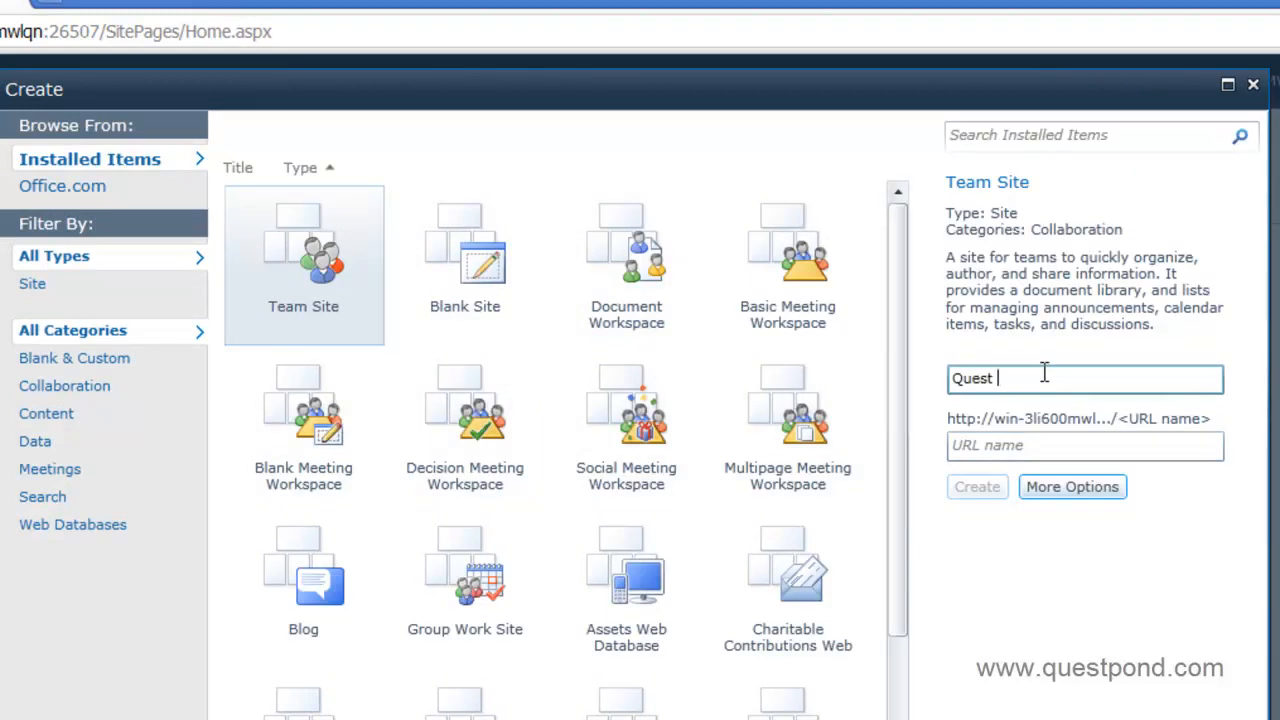
pyautogui.press('Tab')
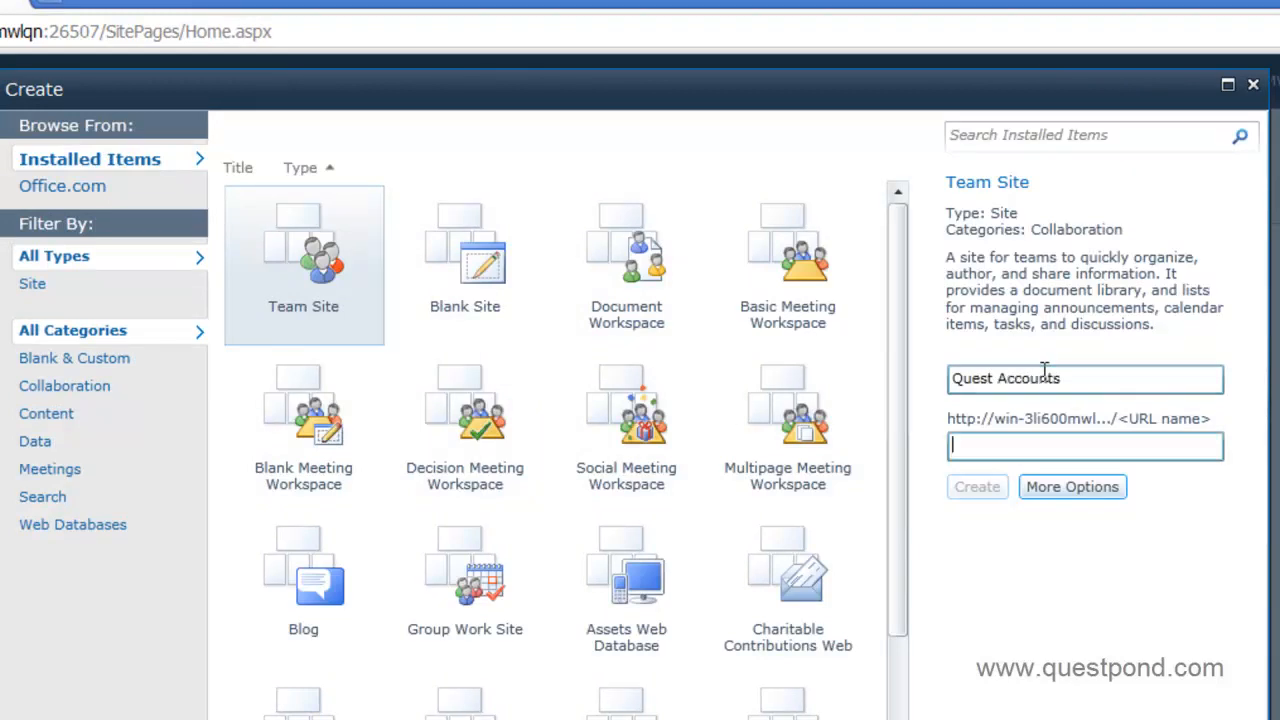
pyautogui.write('QuestAccounts')
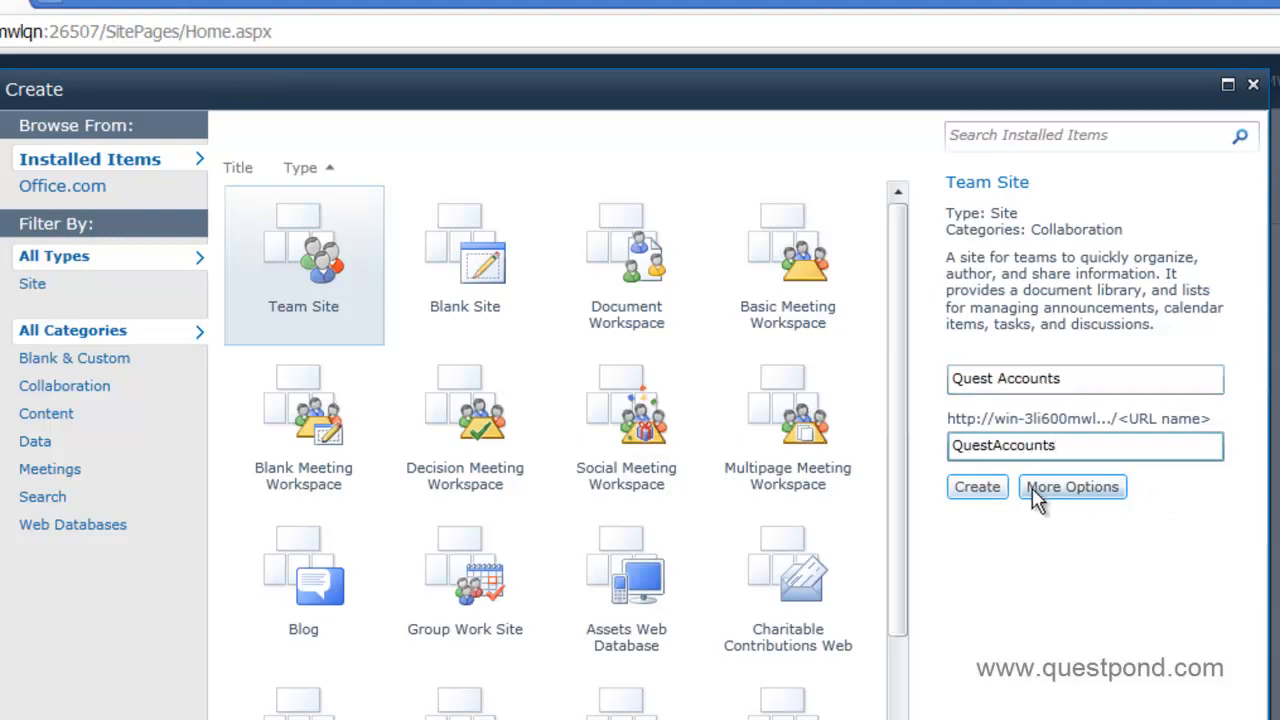
pyautogui.click(977, 487)
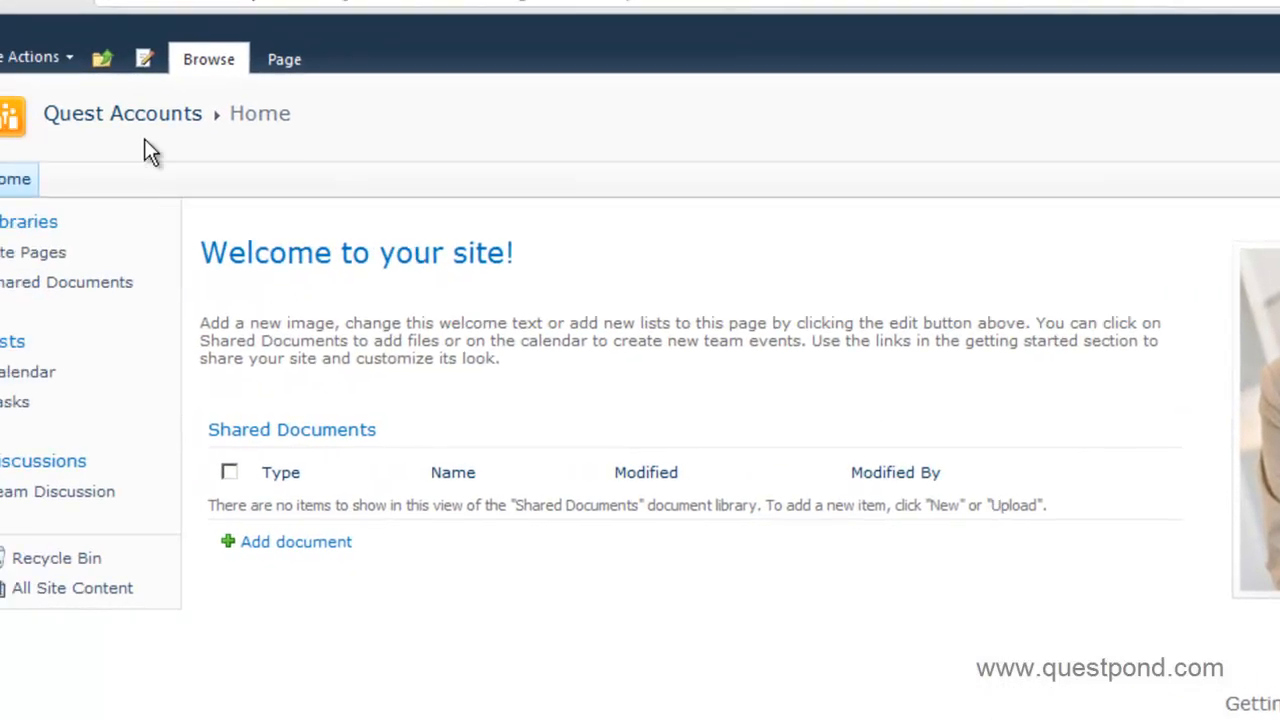
# Edit the Quest Accounts home page, deleting the intro paragraph and Shared Documents list.
pyautogui.click(95, 52)
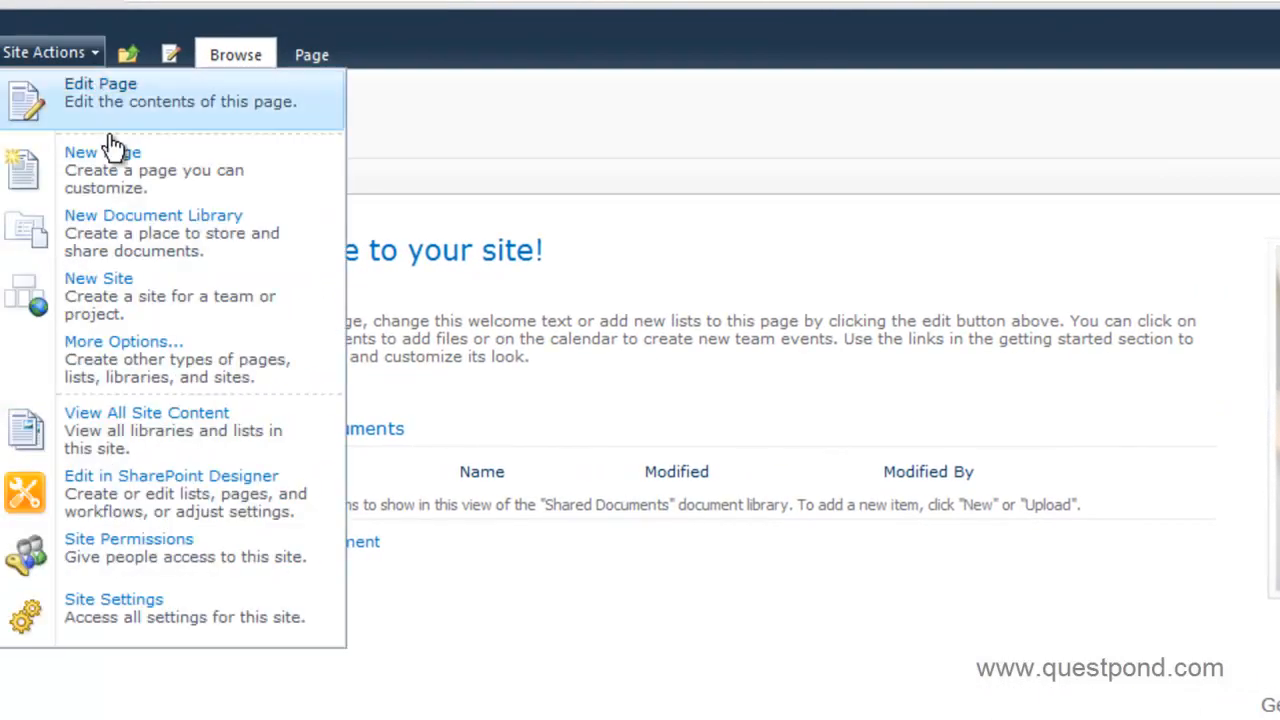
pyautogui.click(416, 338)
pyautogui.click(98, 59)
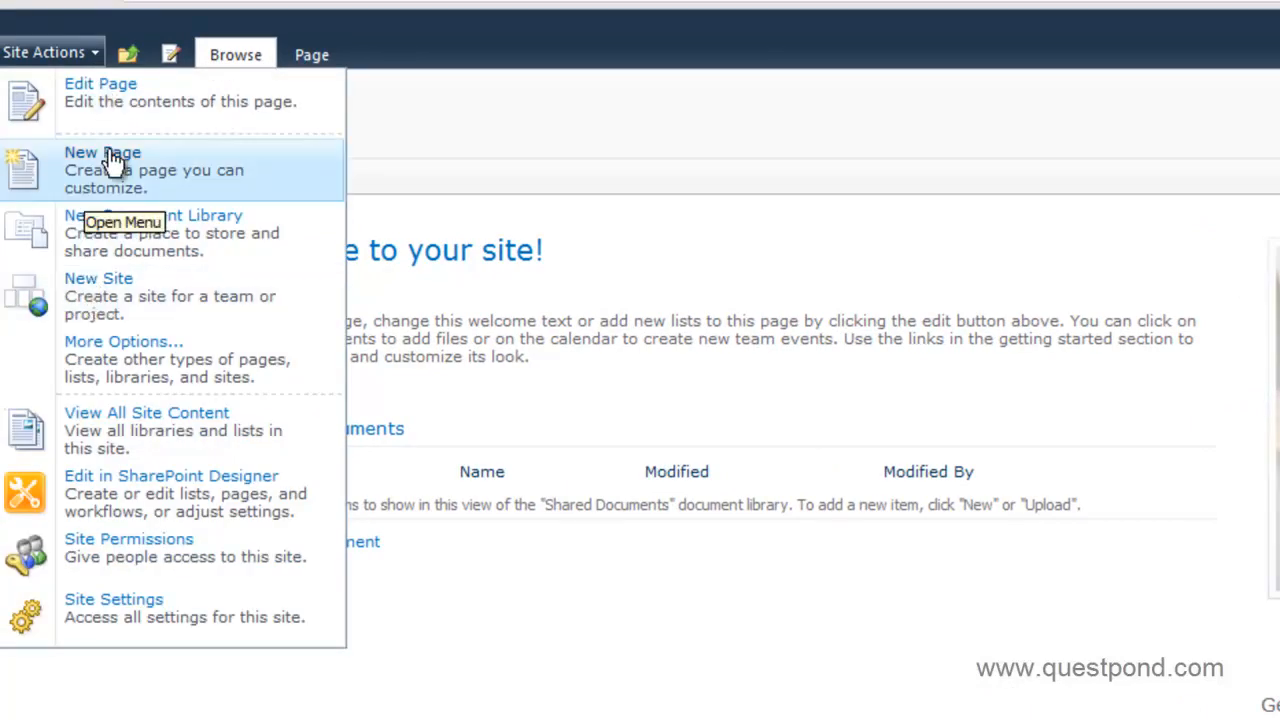
pyautogui.click(112, 97)
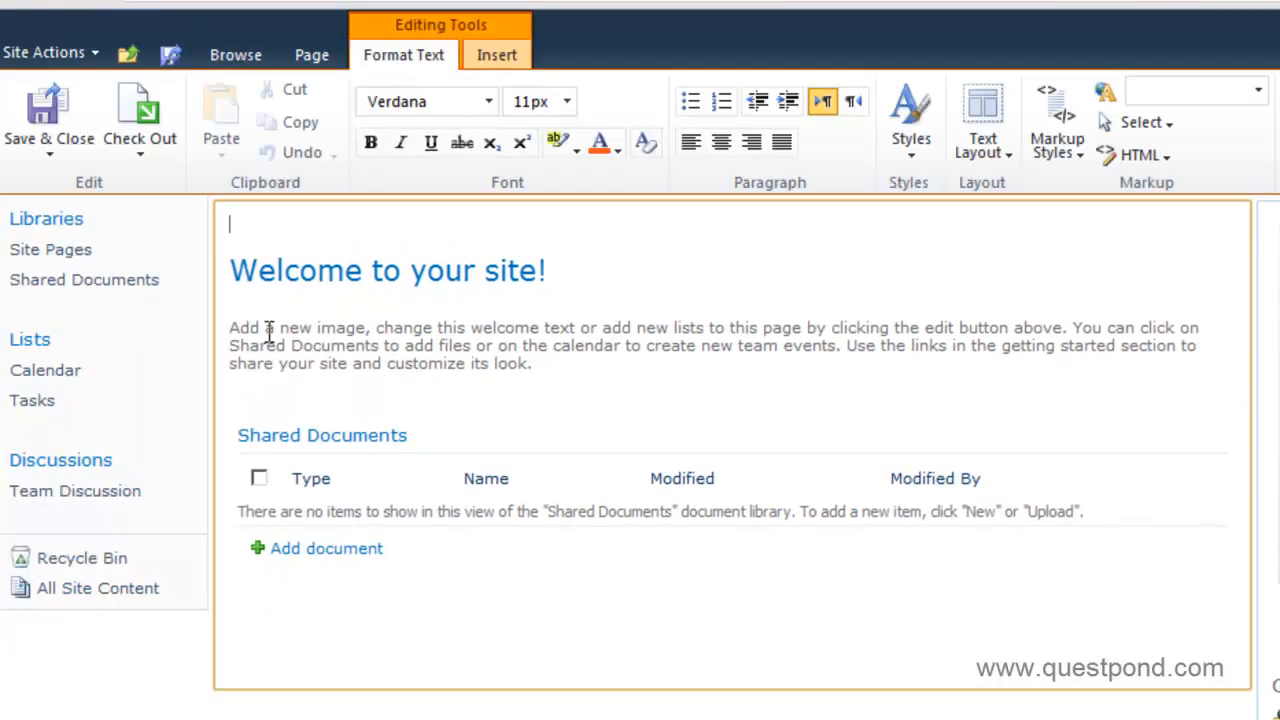
pyautogui.moveTo(227, 330); pyautogui.dragTo(431, 571)
pyautogui.moveTo(404, 621); pyautogui.dragTo(241, 326)
pyautogui.press('Delete')
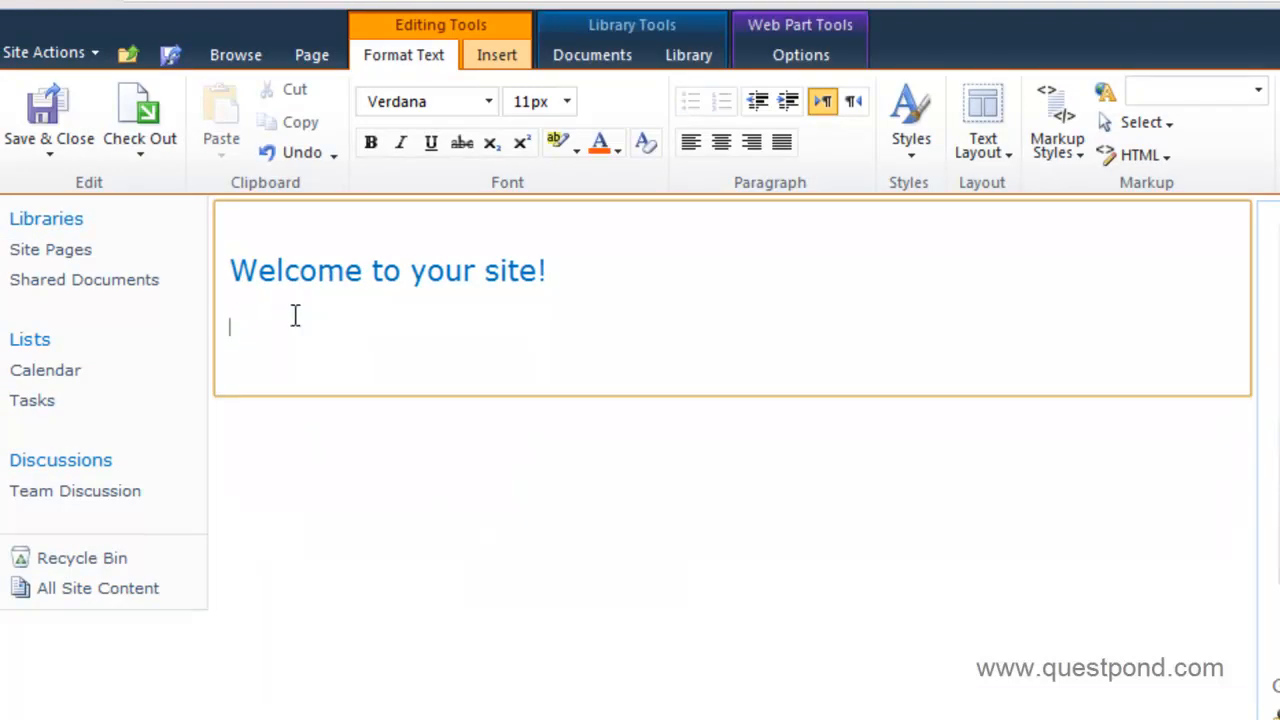
# Change the heading to 'Welcome to Quest Accounts home page!'.
pyautogui.press('End')
pyautogui.press('Left')
pyautogui.press('BackSpace')
pyautogui.press('BackSpace')
pyautogui.press('BackSpace')
pyautogui.press('BackSpace')
pyautogui.press('BackSpace')
pyautogui.press('BackSpace')
pyautogui.press('BackSpace')
pyautogui.press('BackSpace')
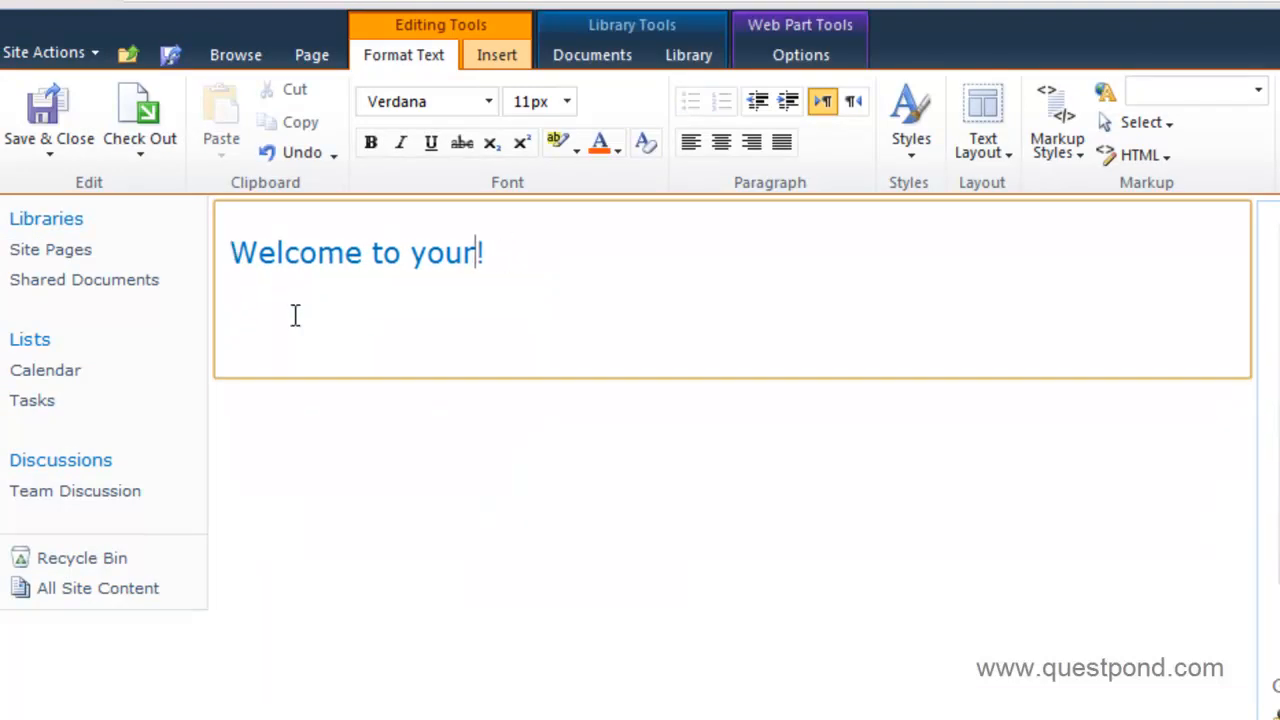
pyautogui.press('BackSpace')
pyautogui.write('Quest A')
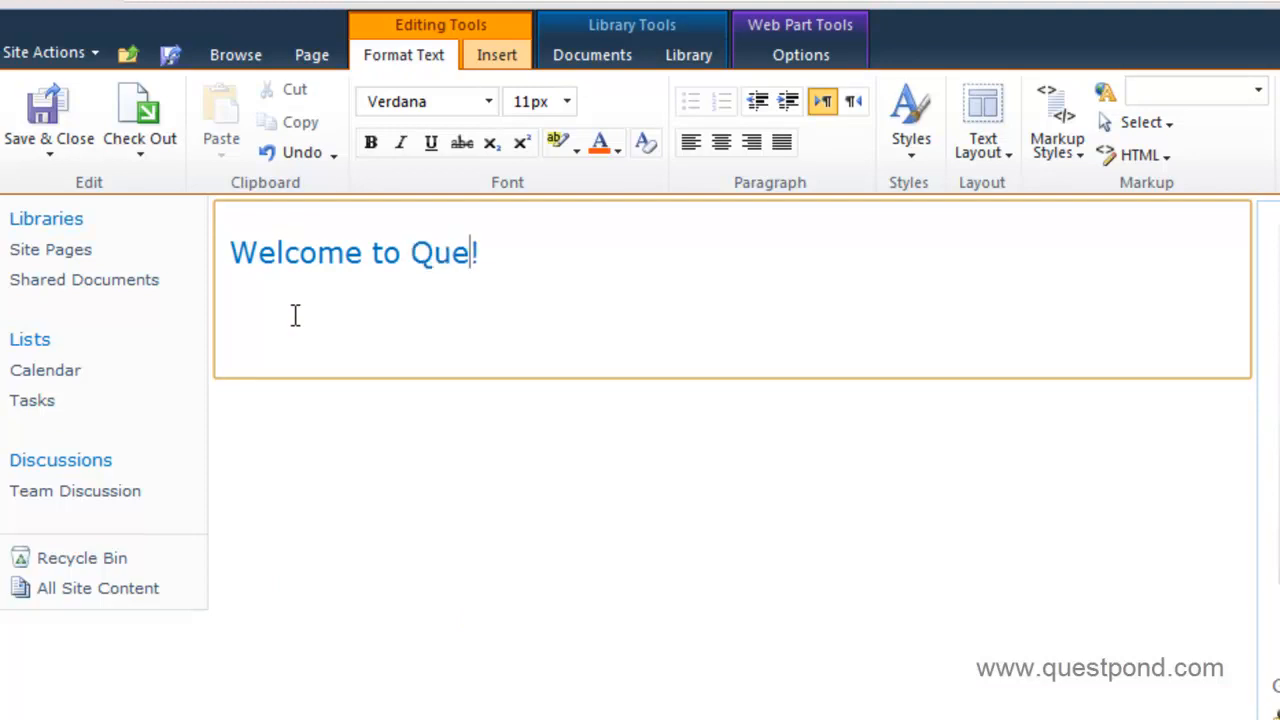
pyautogui.write('ccounts ho')
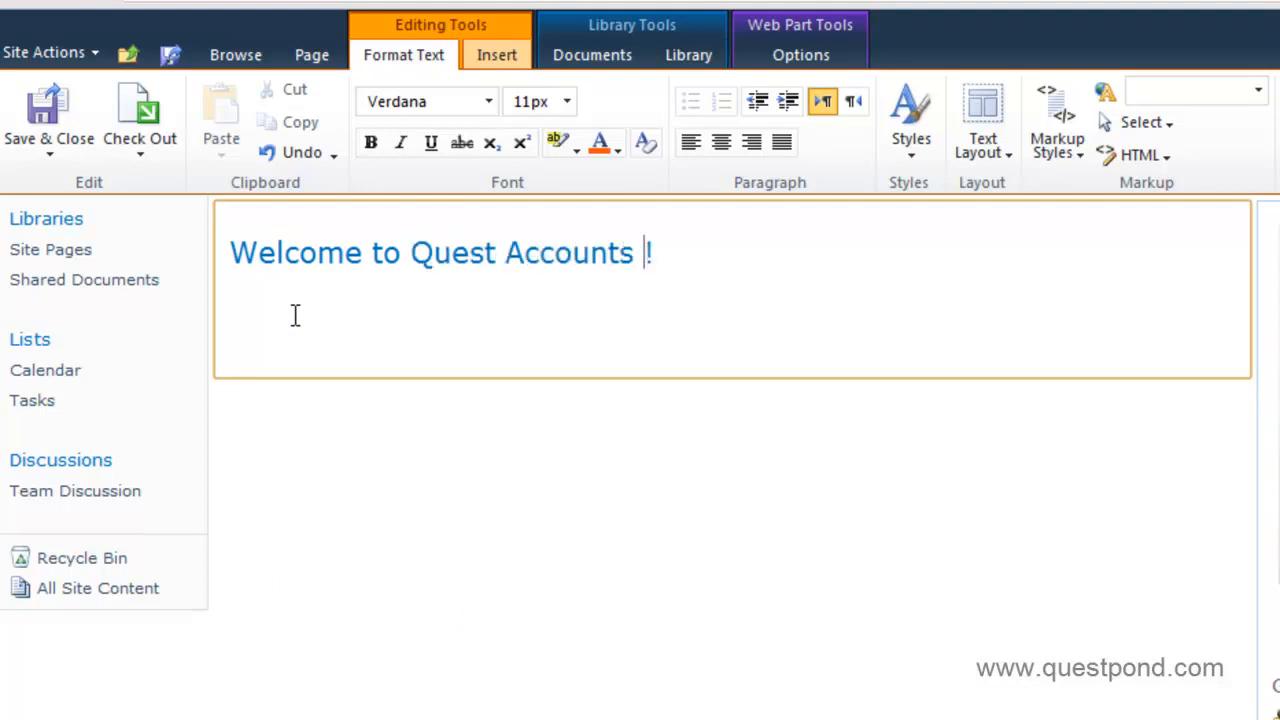
pyautogui.write('me poa')
pyautogui.press('BackSpace')
pyautogui.press('BackSpace')
pyautogui.write('age')
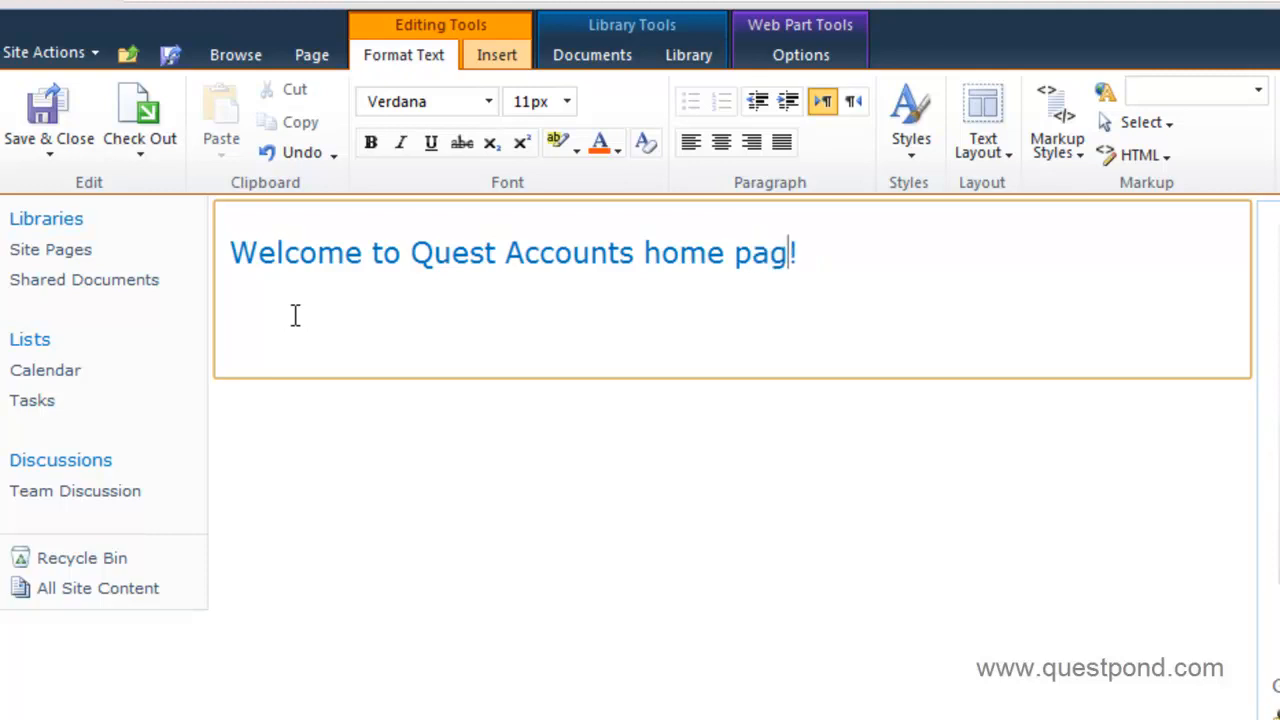
# Save the Quest Accounts page and go up to the QuestITCollection home page.
pyautogui.click(40, 108)
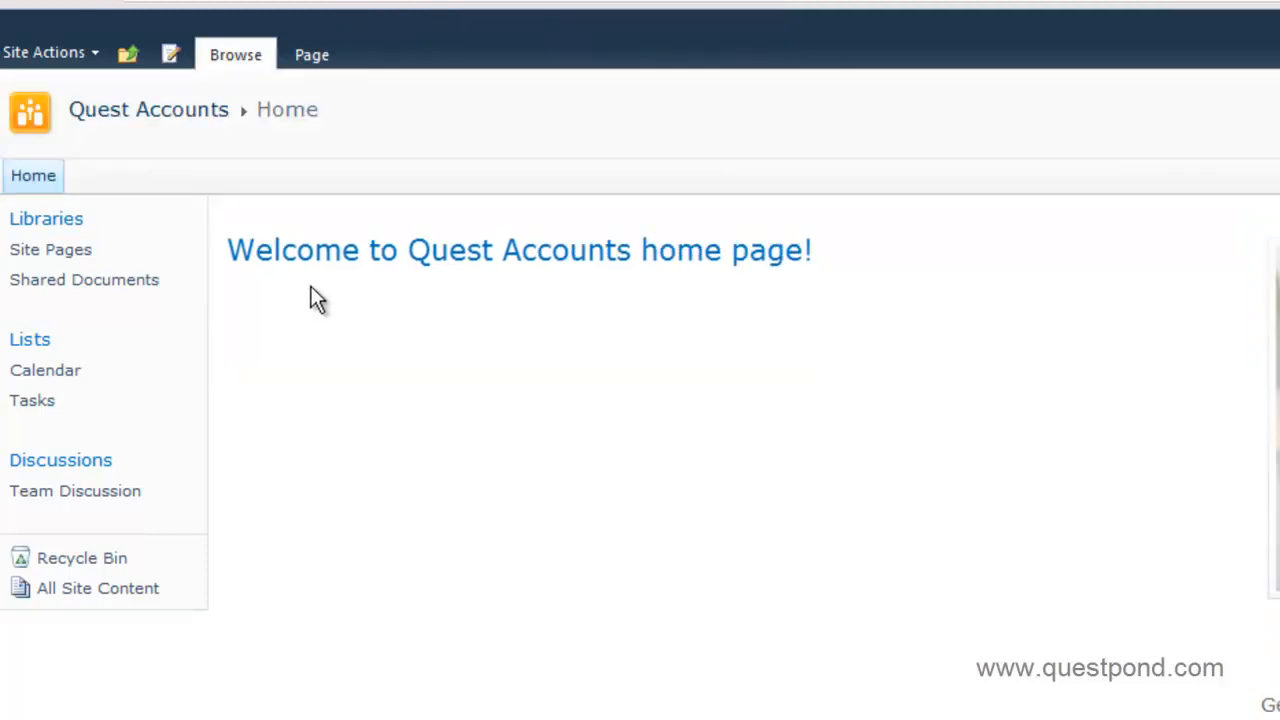
pyautogui.click(130, 54)
pyautogui.click(190, 125)
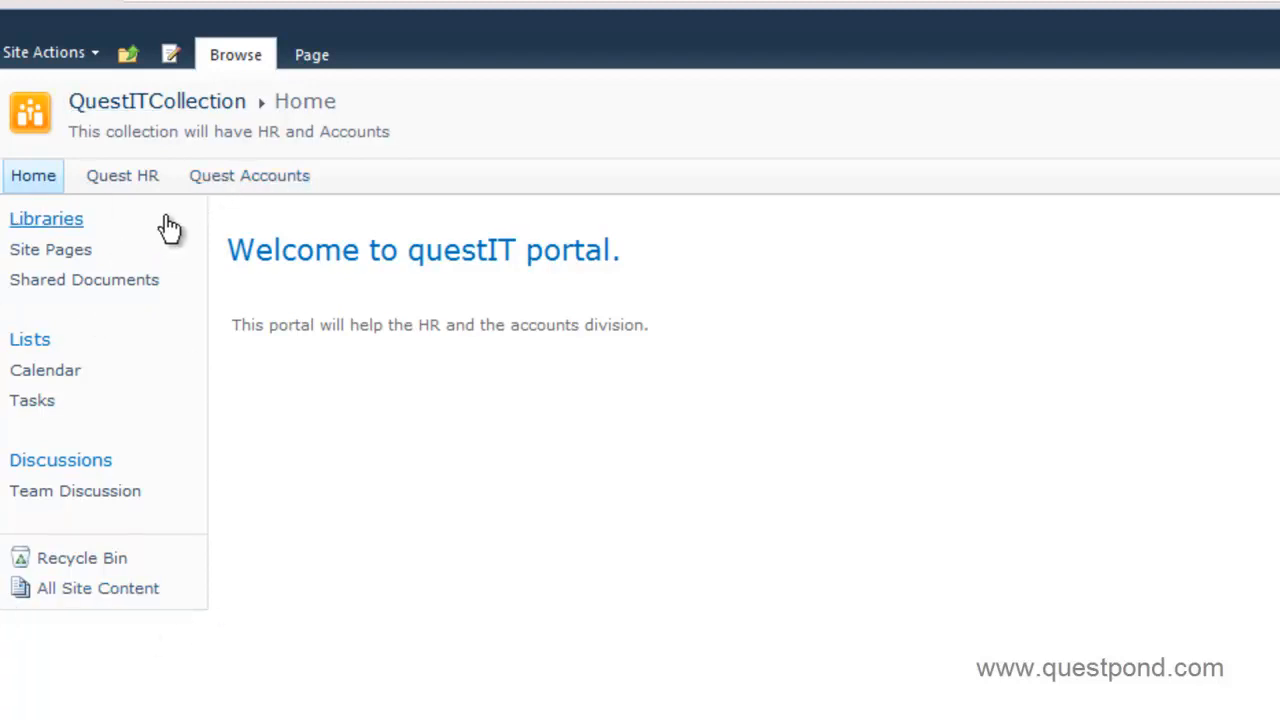
# Open the QuestITCollection Site Settings page via Site Actions.
pyautogui.click(95, 52)
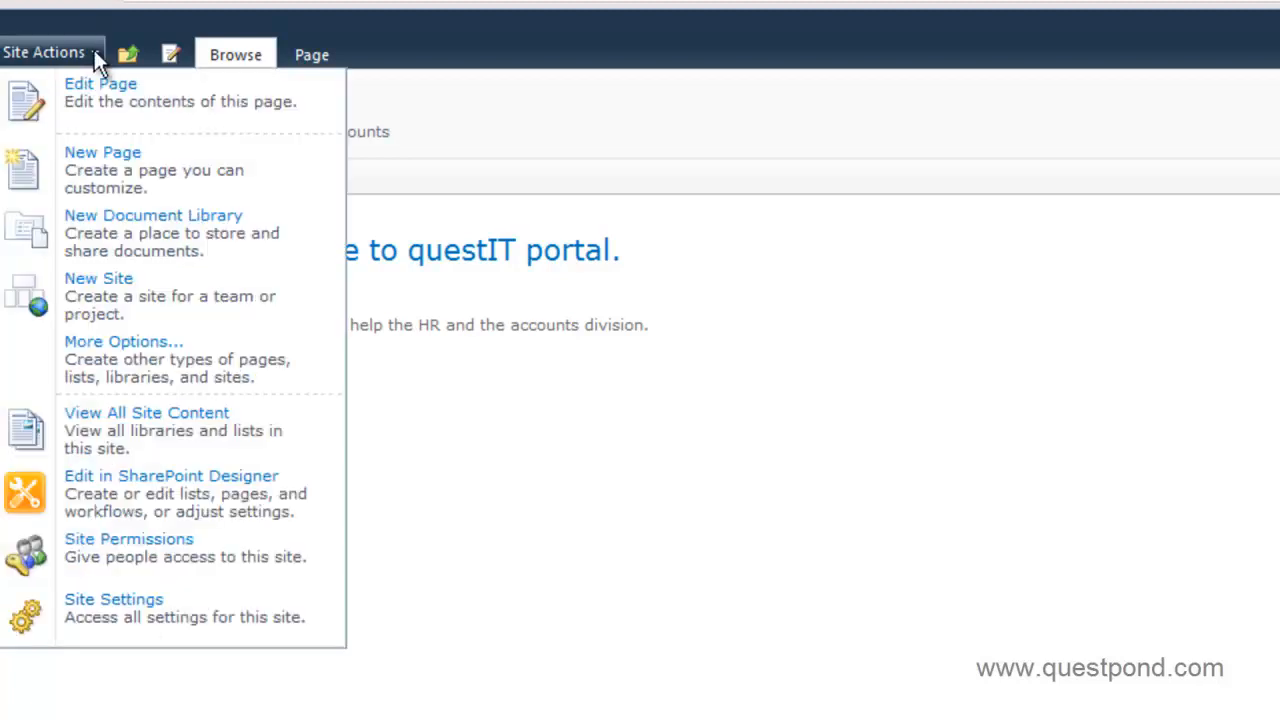
pyautogui.click(157, 634)
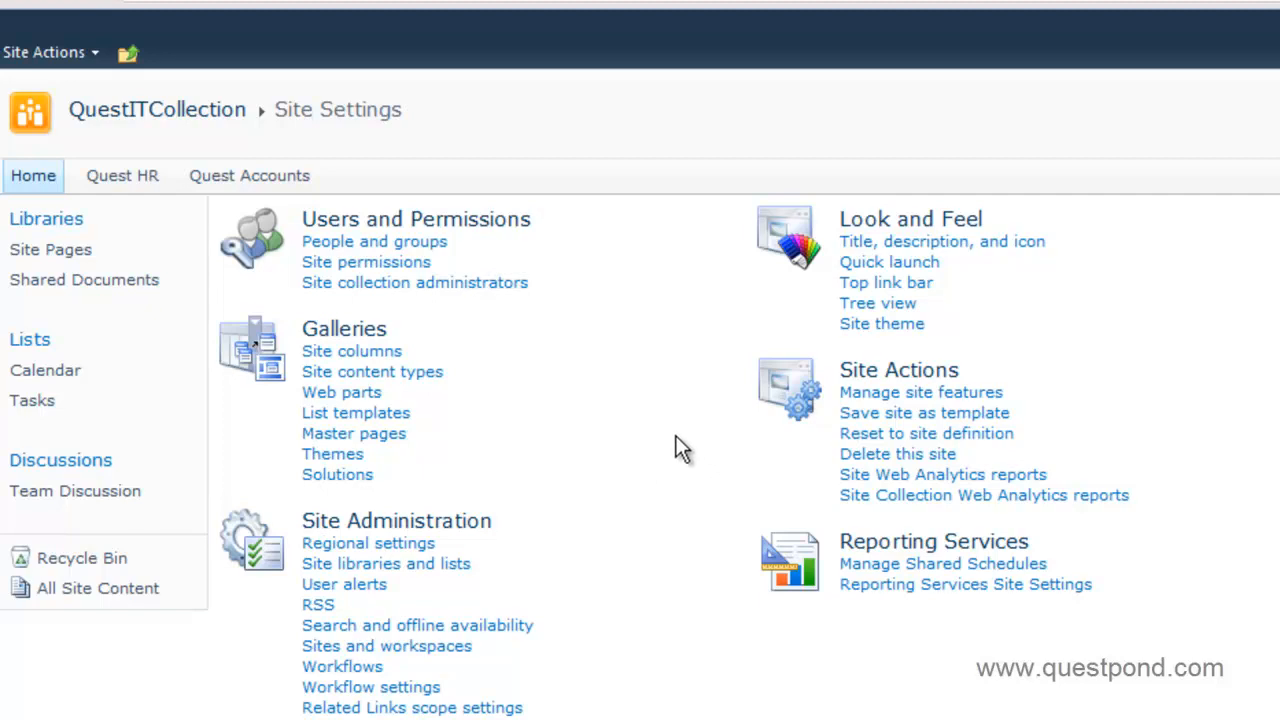
# Delete the Libraries, Lists and Discussions headings from the portal's Quick Launch, then return to the portal home page.
pyautogui.click(910, 264)
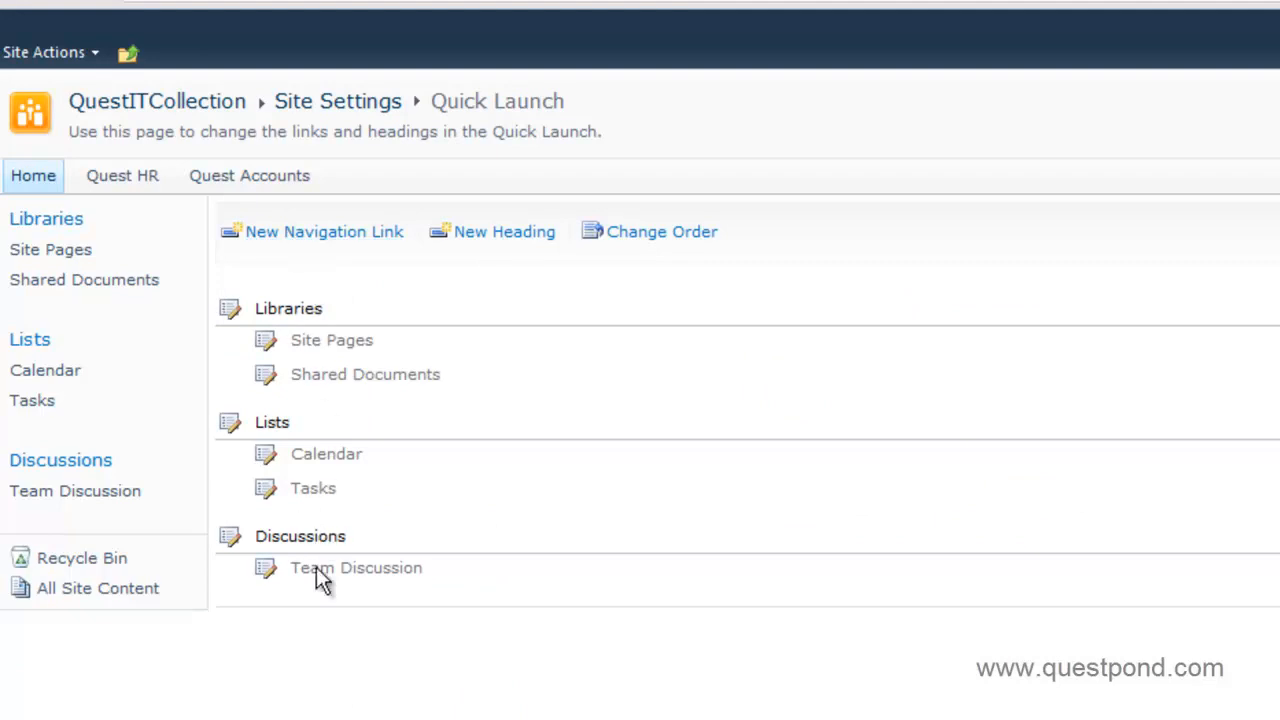
pyautogui.click(231, 311)
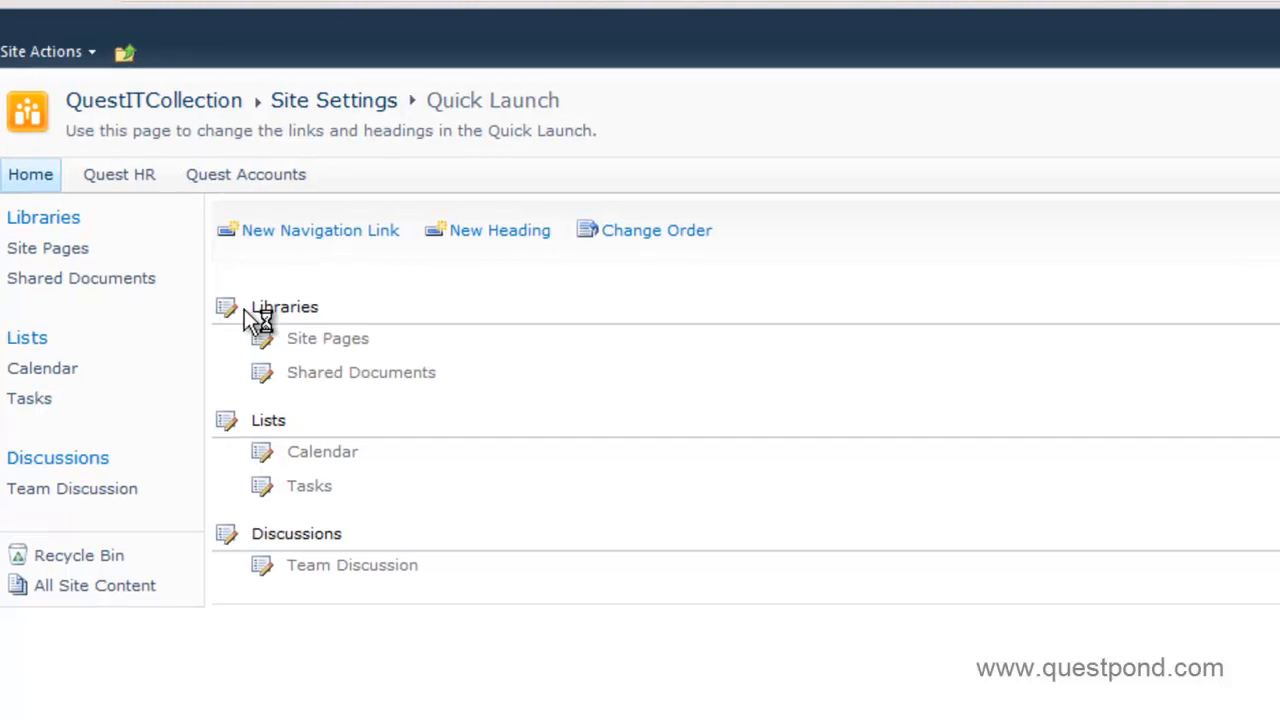
pyautogui.click(922, 292)
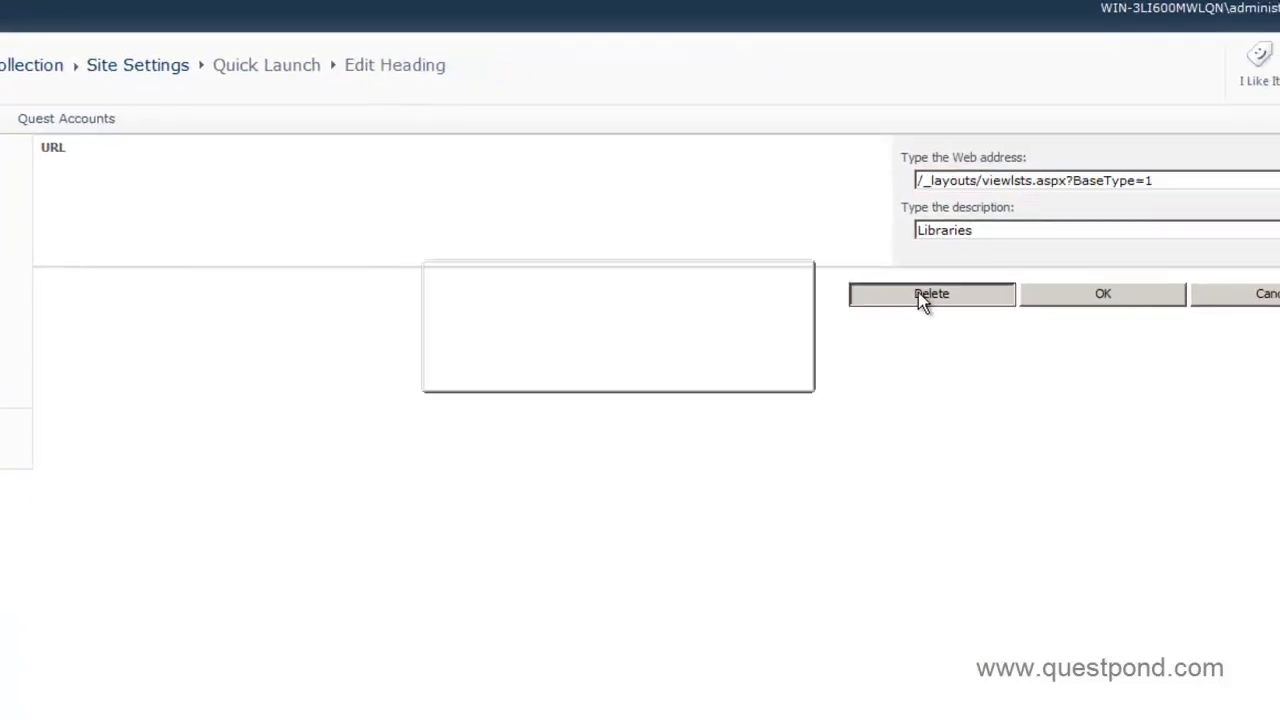
pyautogui.click(690, 372)
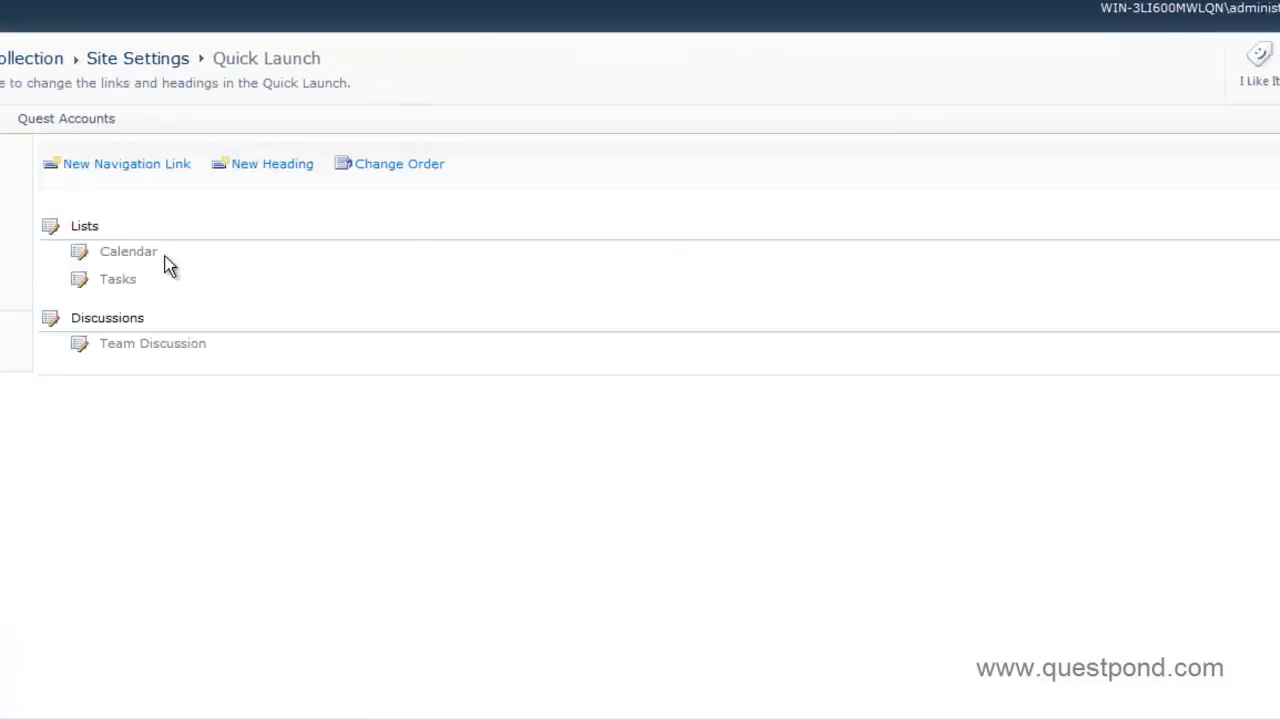
pyautogui.click(57, 237)
pyautogui.click(962, 298)
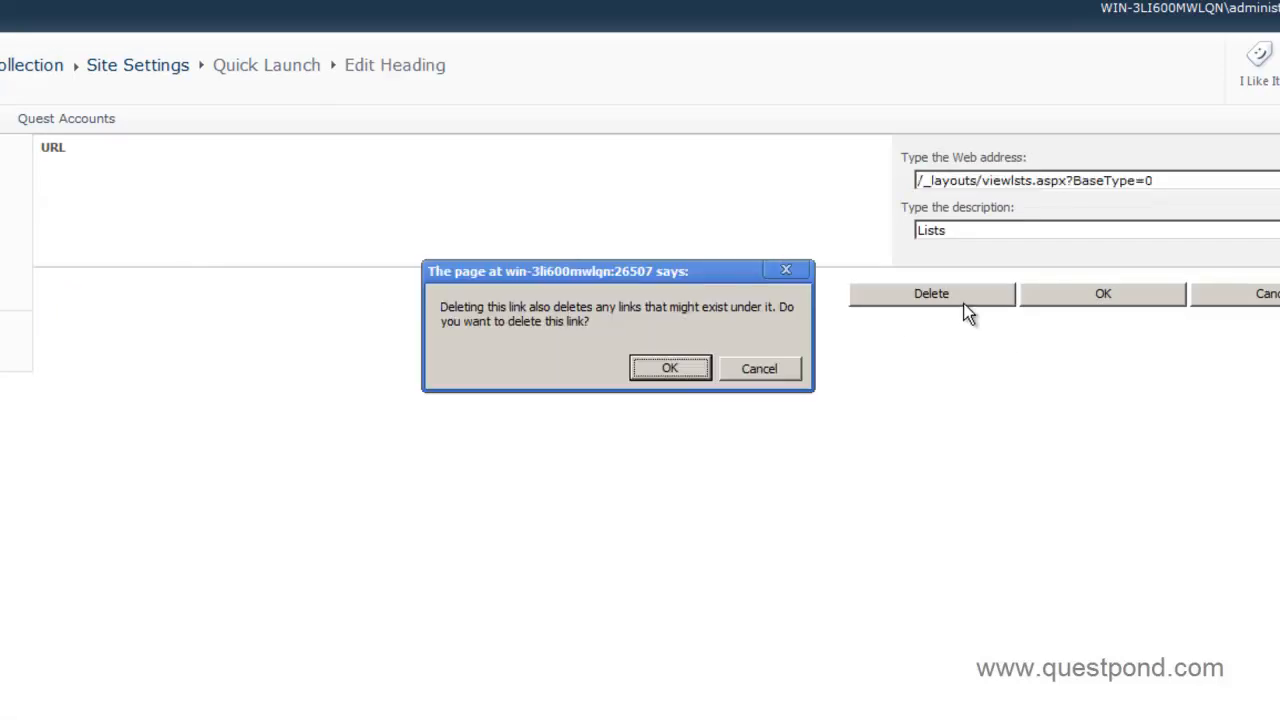
pyautogui.click(668, 369)
pyautogui.click(50, 232)
pyautogui.click(912, 293)
pyautogui.click(676, 372)
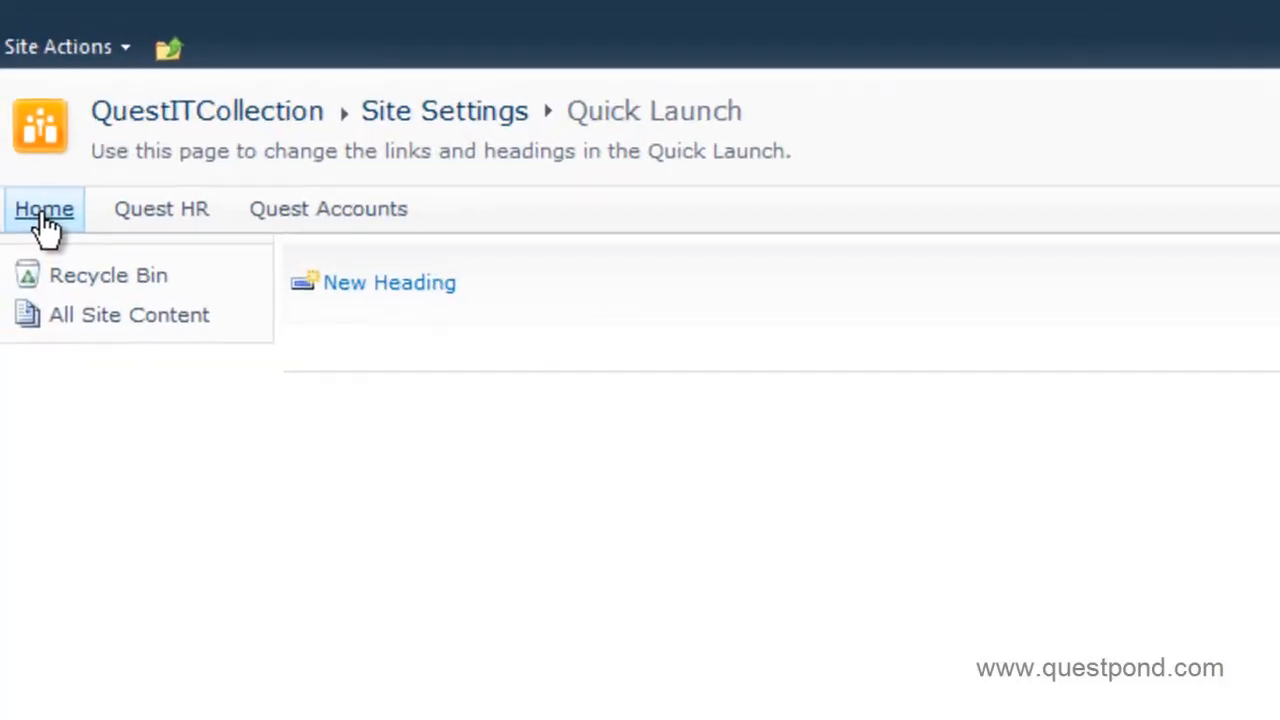
pyautogui.click(37, 218)
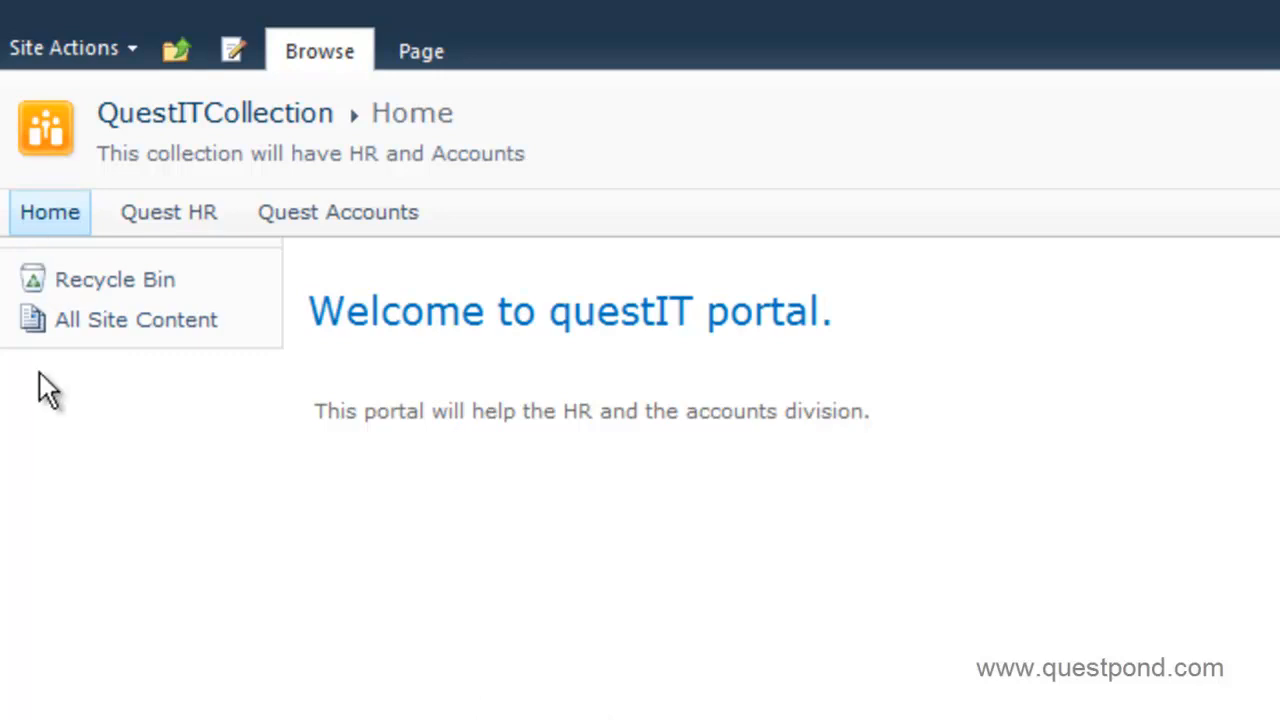
# Open the Quest HR home page, try Edit and Site Actions, then go up to the QuestITCollection portal.
pyautogui.click(160, 216)
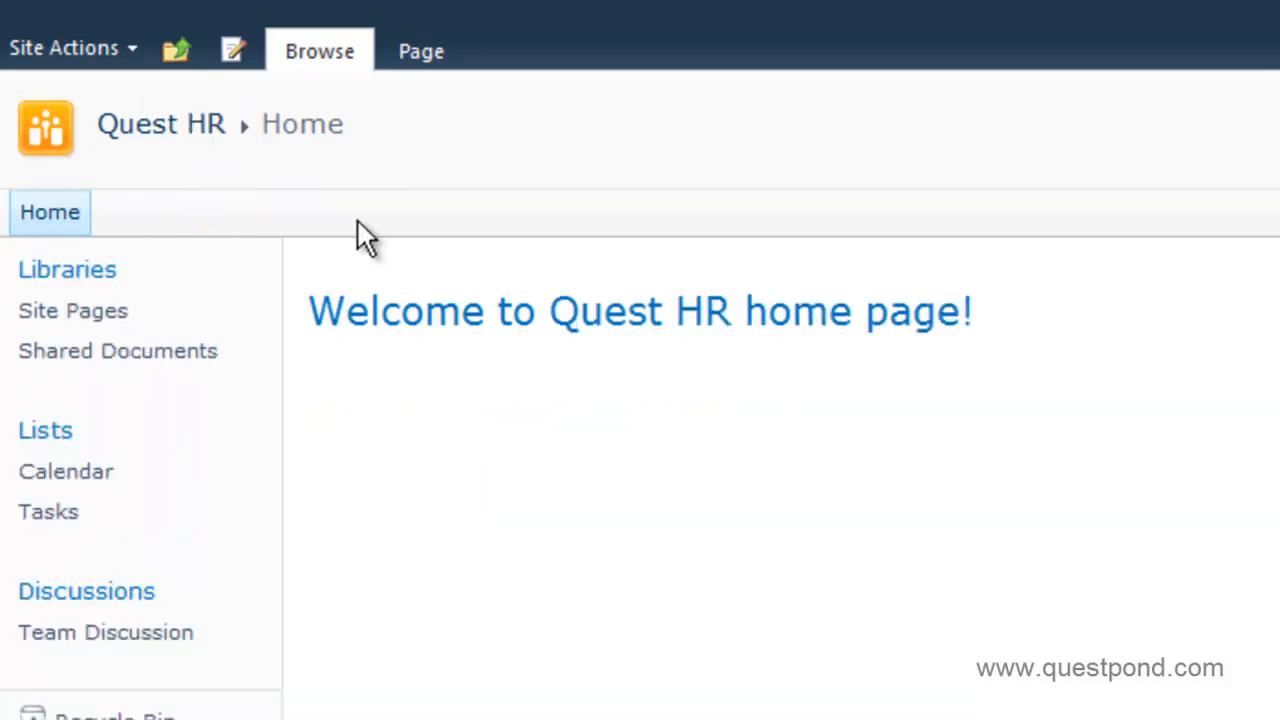
pyautogui.click(233, 49)
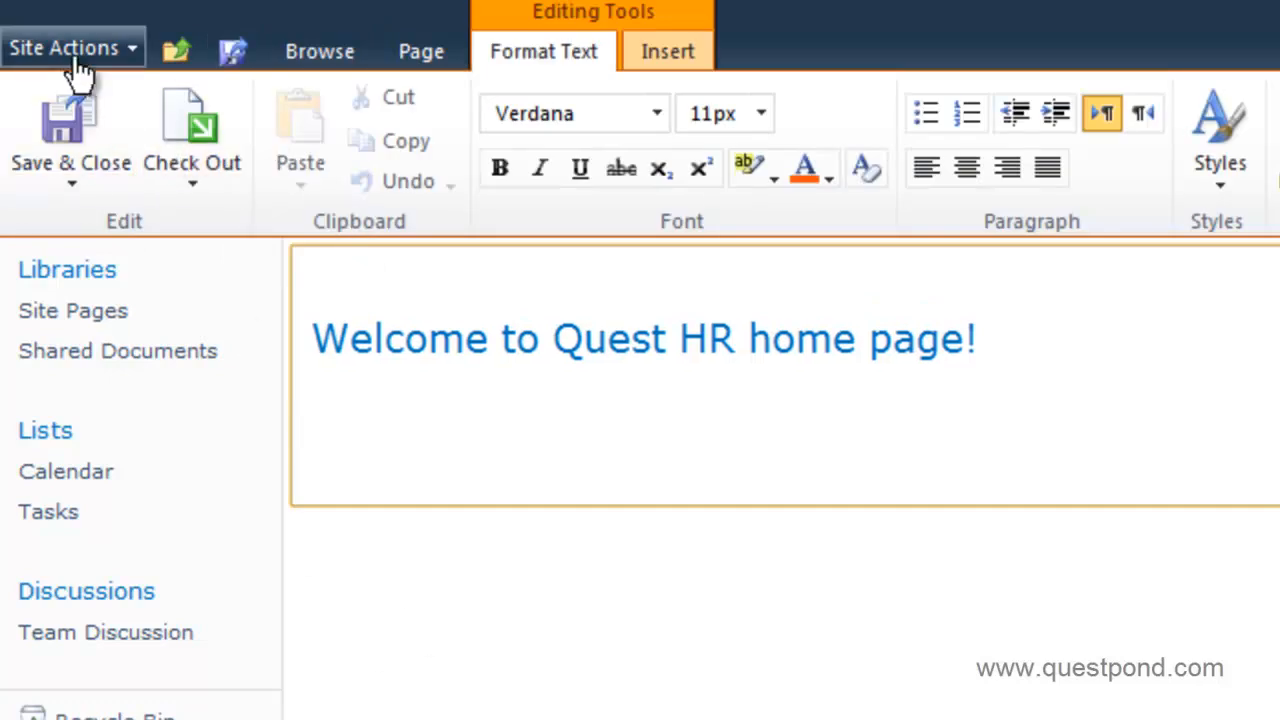
pyautogui.click(76, 58)
pyautogui.click(285, 185)
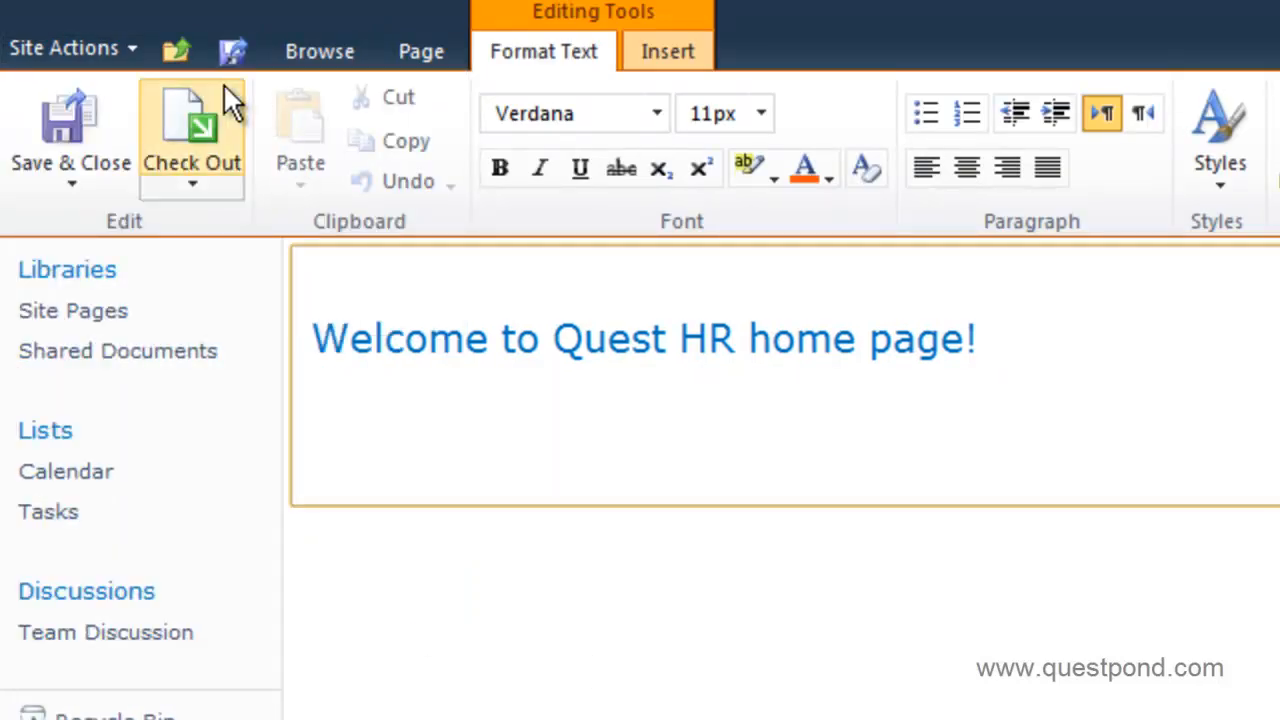
pyautogui.click(178, 58)
pyautogui.click(263, 150)
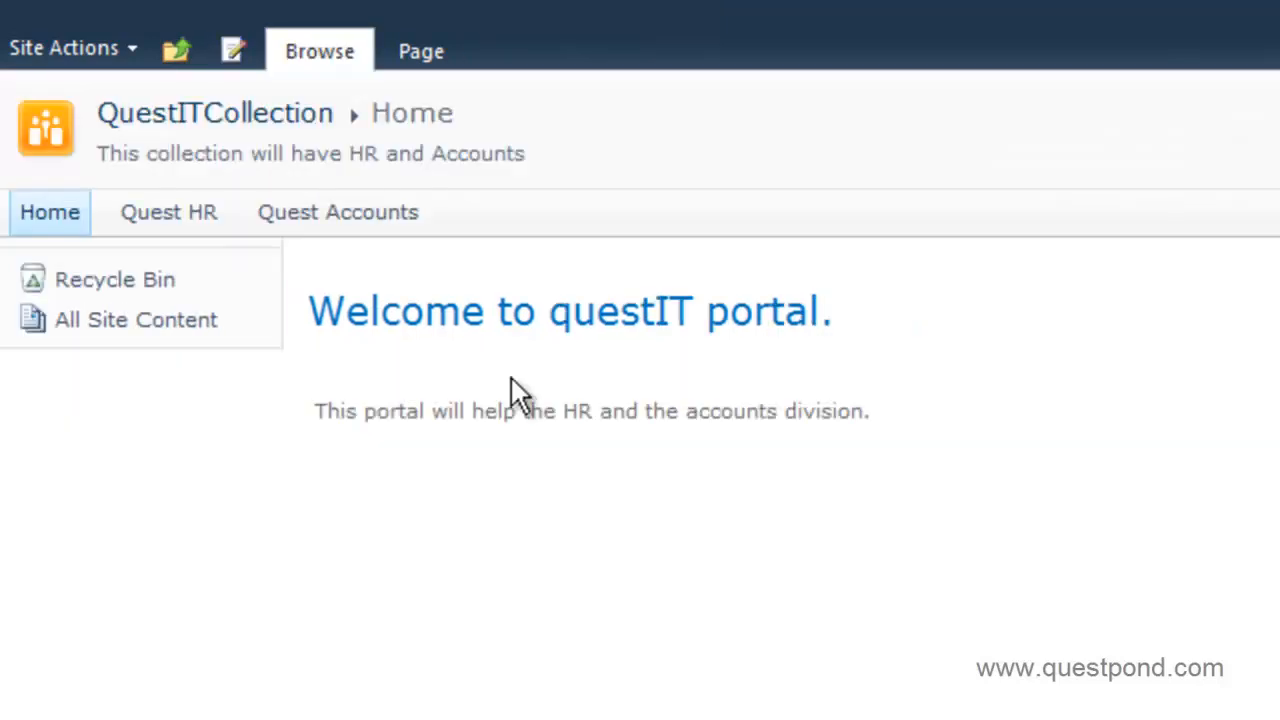
# Visit Quest HR and Quest Accounts via the portal, ending on Quest HR beside a blank Notepad window.
pyautogui.click(180, 218)
pyautogui.click(180, 50)
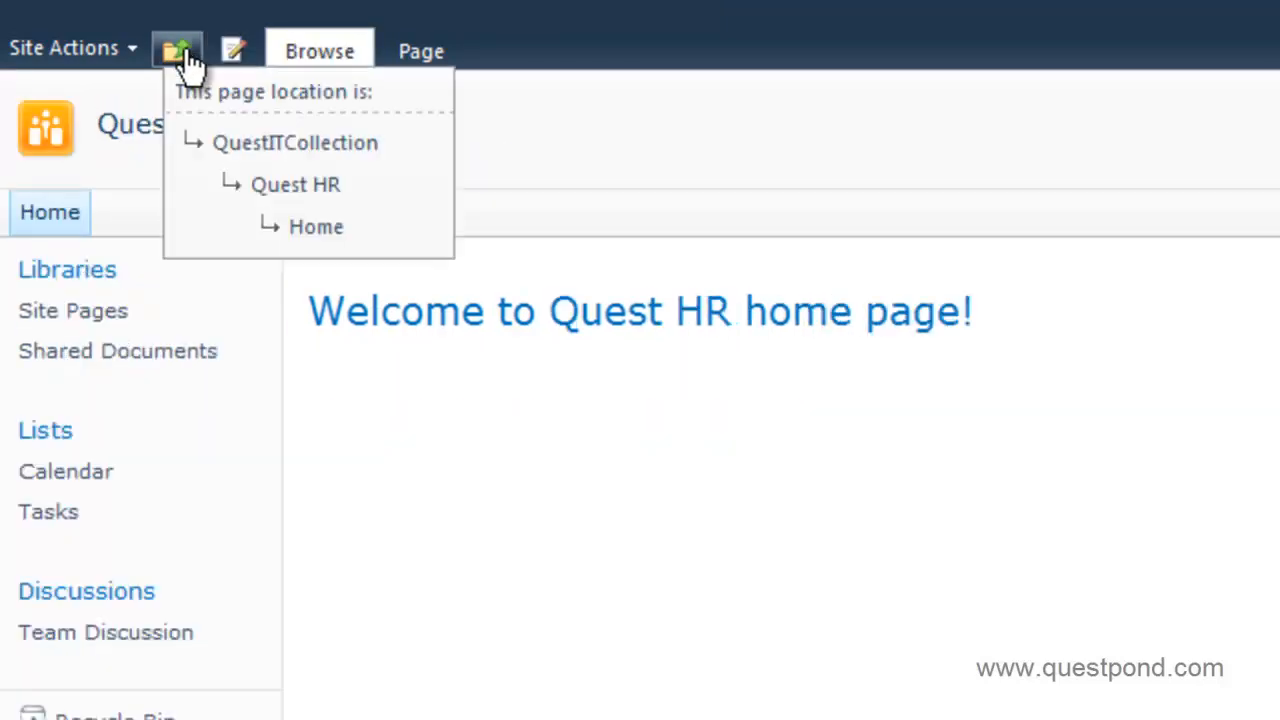
pyautogui.click(278, 146)
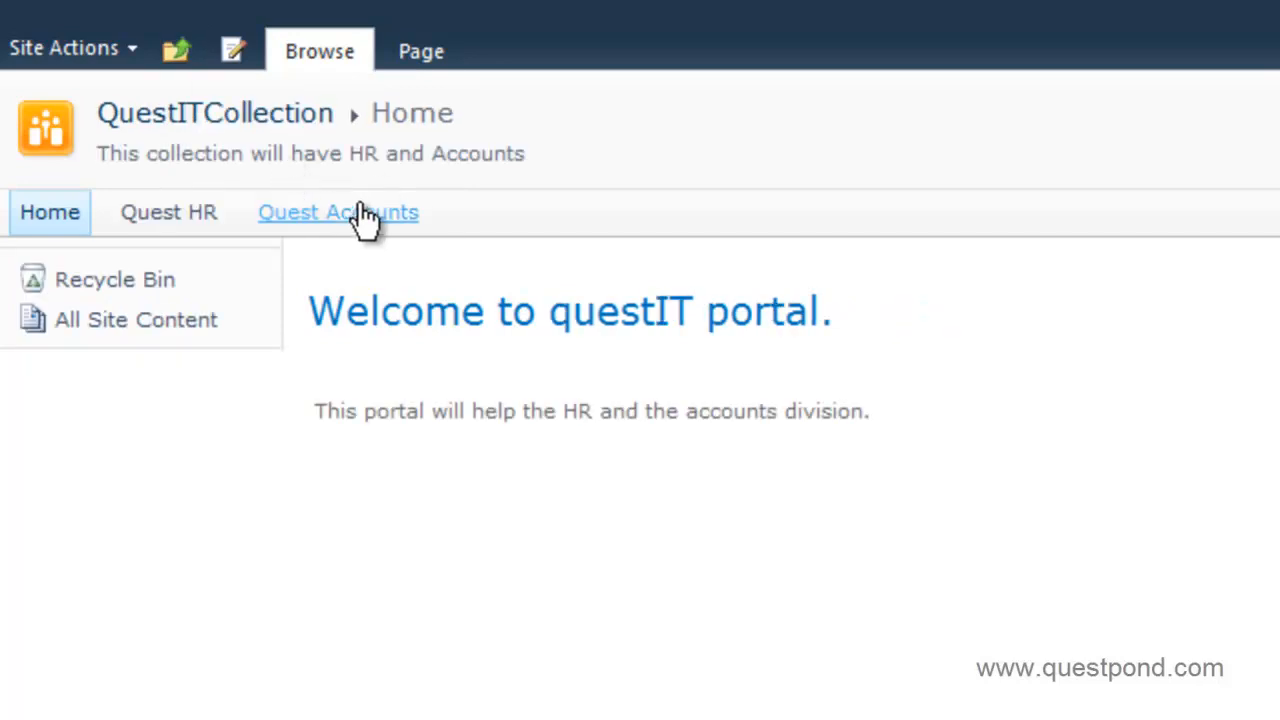
pyautogui.click(310, 232)
pyautogui.click(175, 48)
pyautogui.click(222, 145)
pyautogui.click(180, 221)
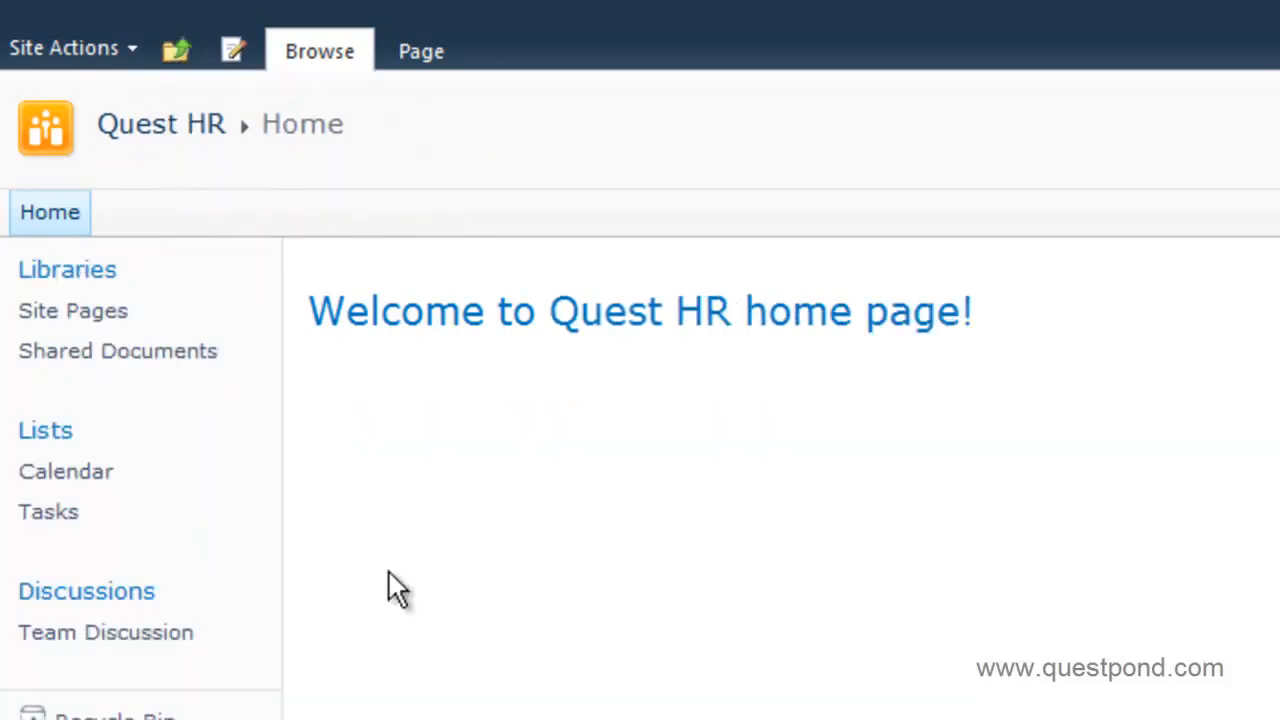
pyautogui.press('super')
pyautogui.press('Escape')
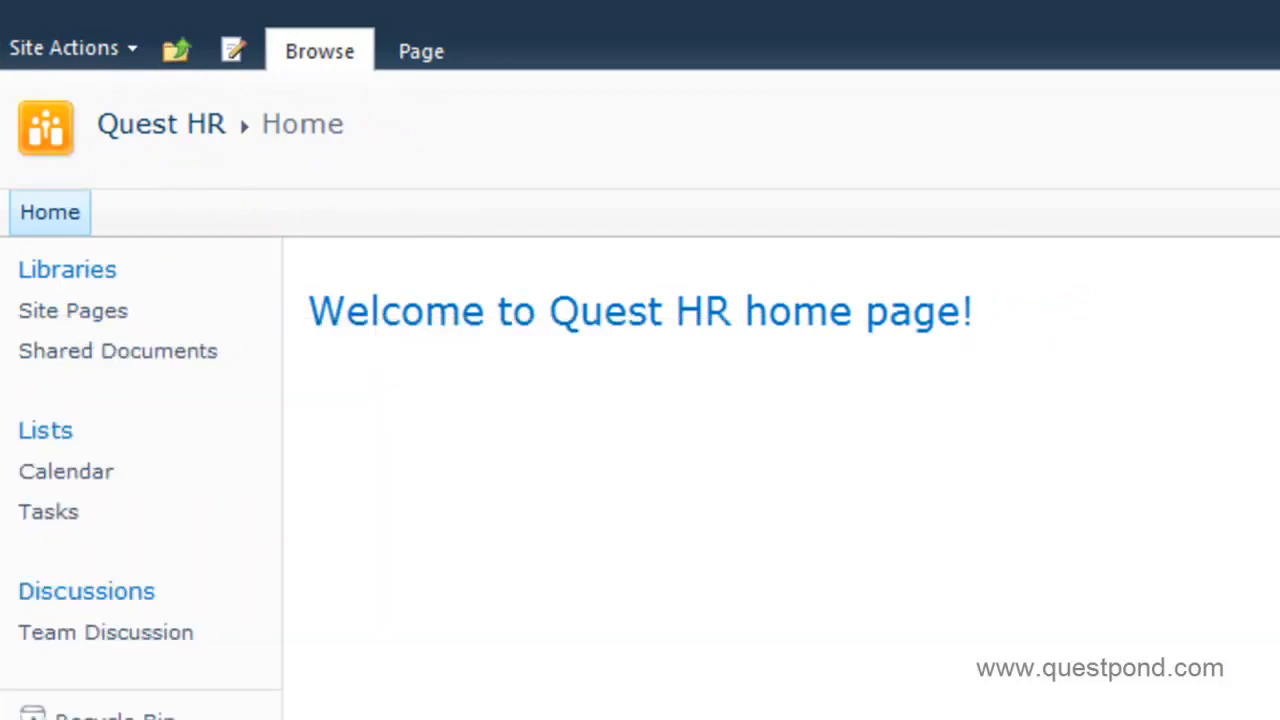
# Copy the Quest HR and Quest Accounts home page addresses into Notepad on separate lines.
pyautogui.click(349, 14)
pyautogui.hotkey('ctrl', 'c')
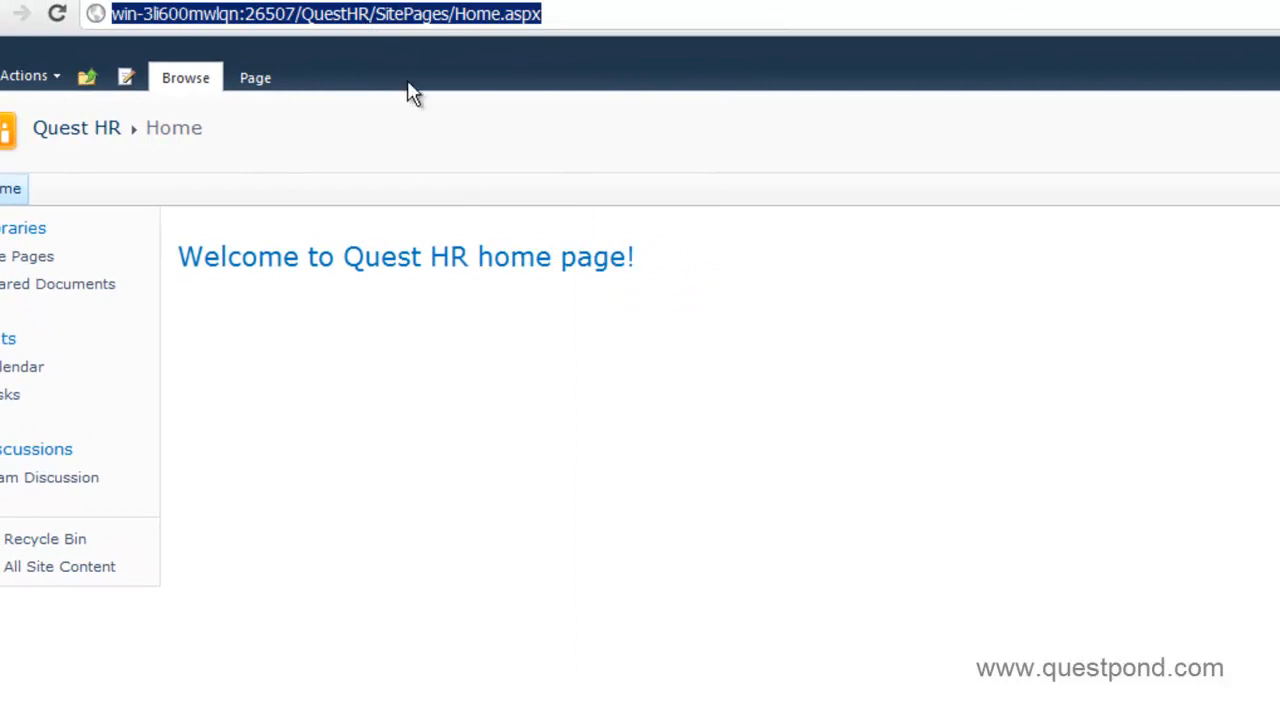
pyautogui.hotkey('alt', 'Tab')
pyautogui.hotkey('ctrl', 'v')
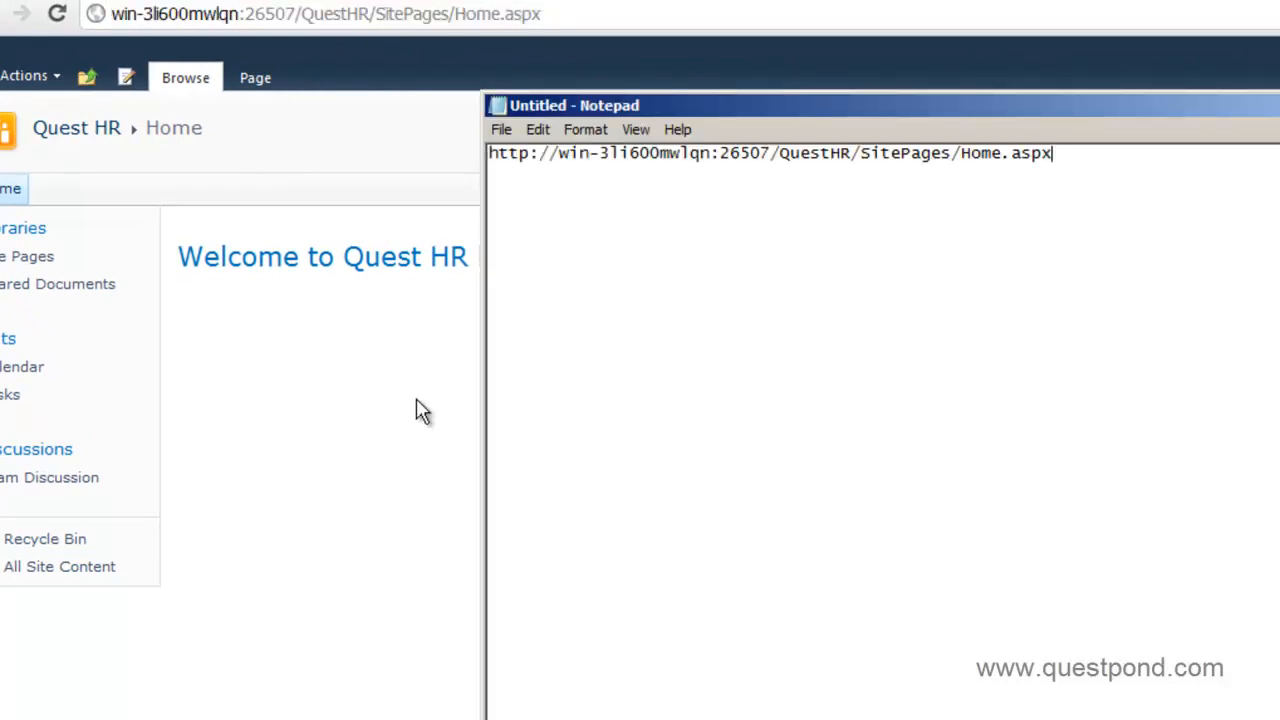
pyautogui.click(320, 409)
pyautogui.click(92, 79)
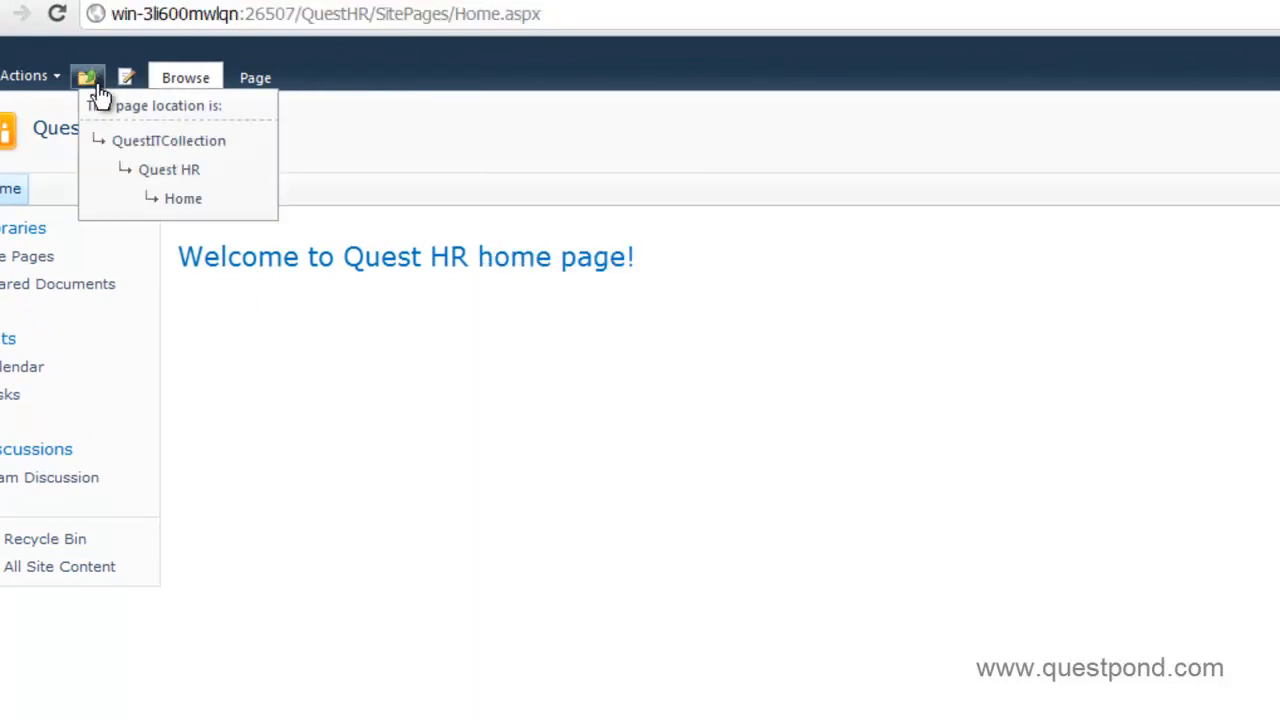
pyautogui.click(137, 143)
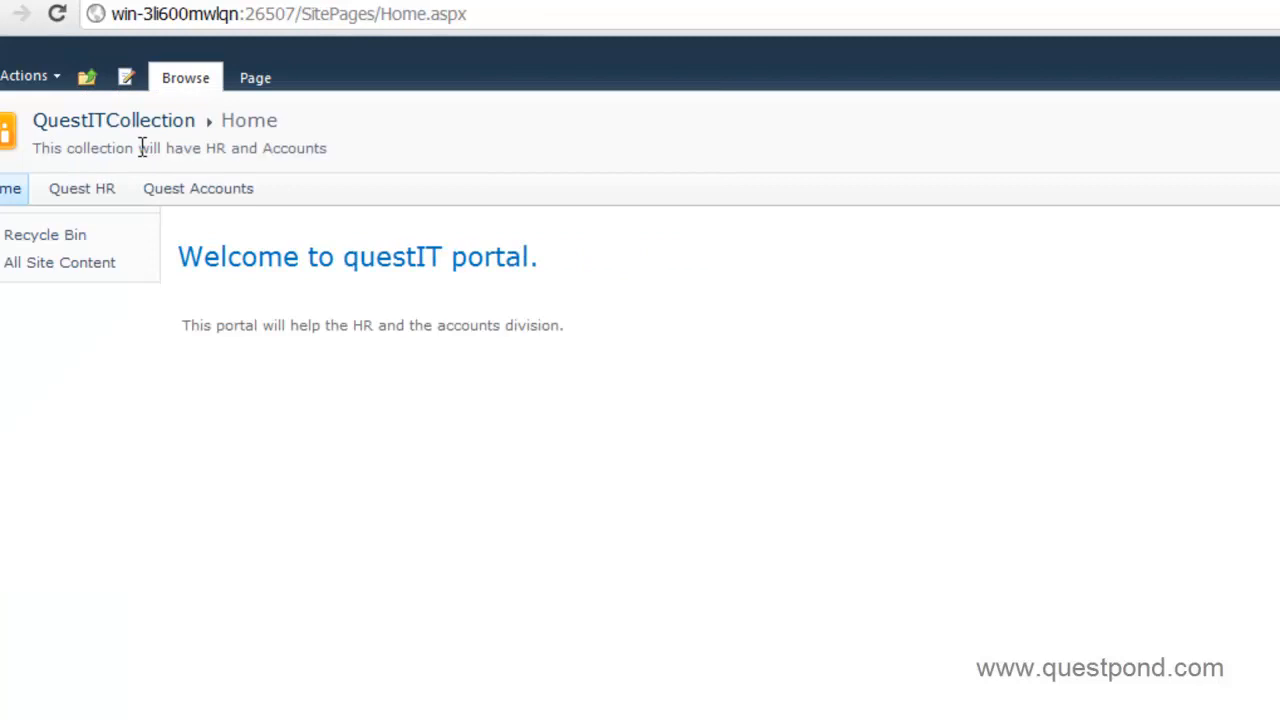
pyautogui.click(190, 189)
pyautogui.click(422, 16)
pyautogui.hotkey('ctrl', 'c')
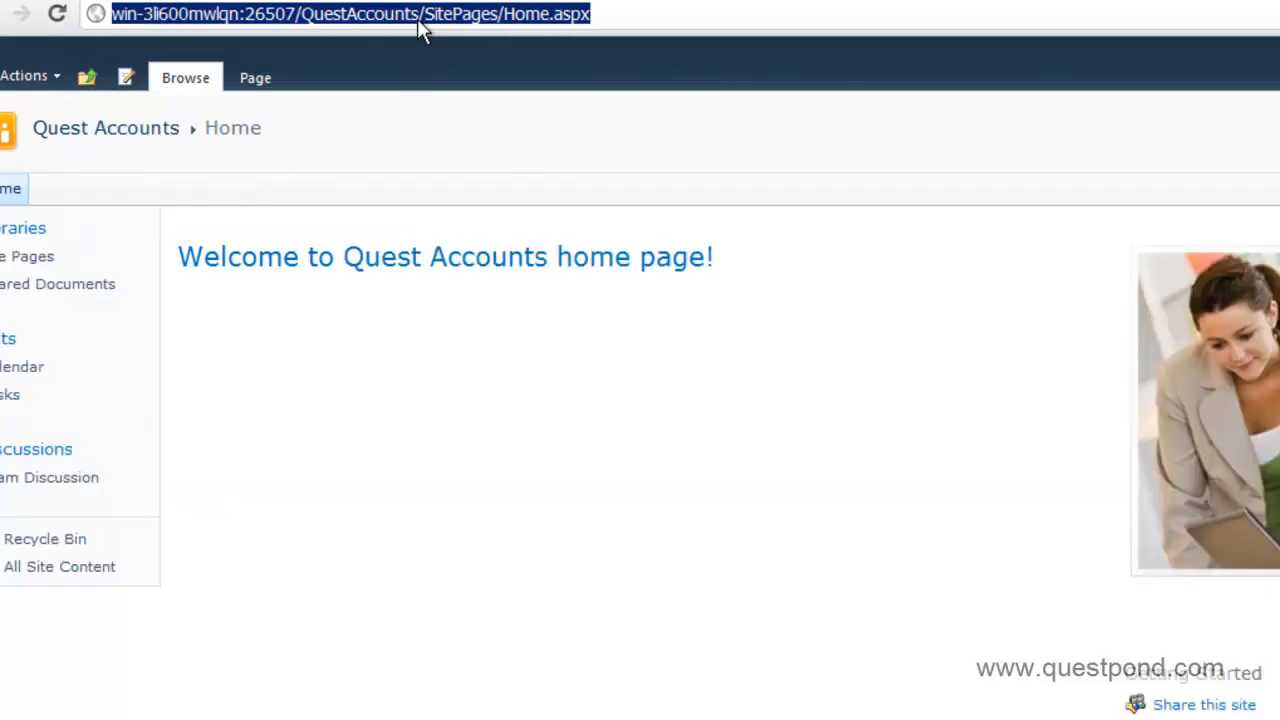
pyautogui.hotkey('alt', 'Tab')
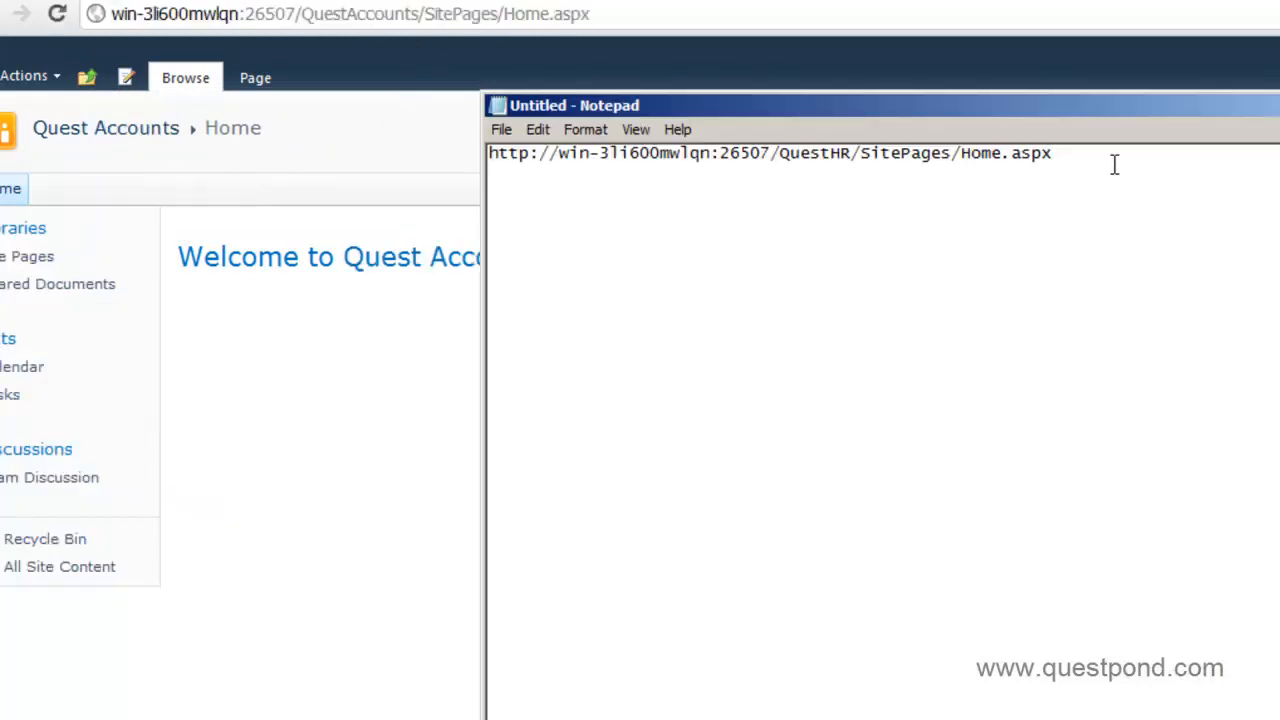
pyautogui.hotkey('ctrl', 'v')
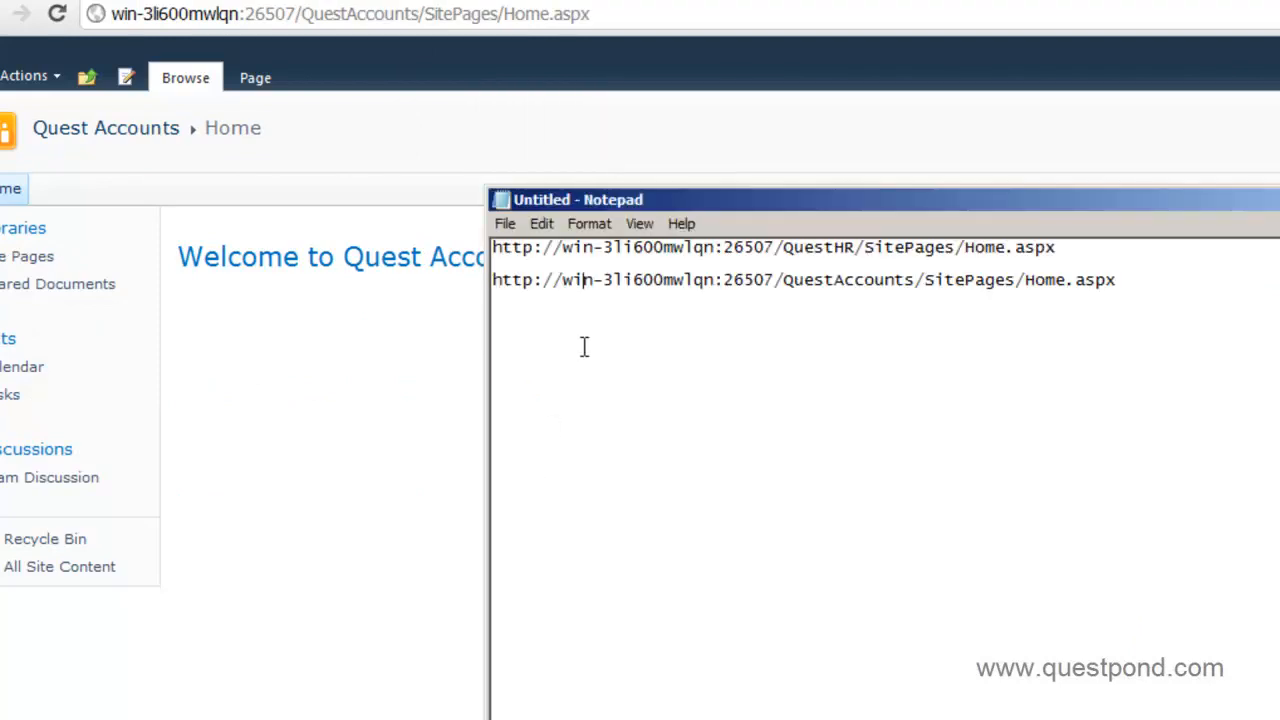
pyautogui.click(222, 377)
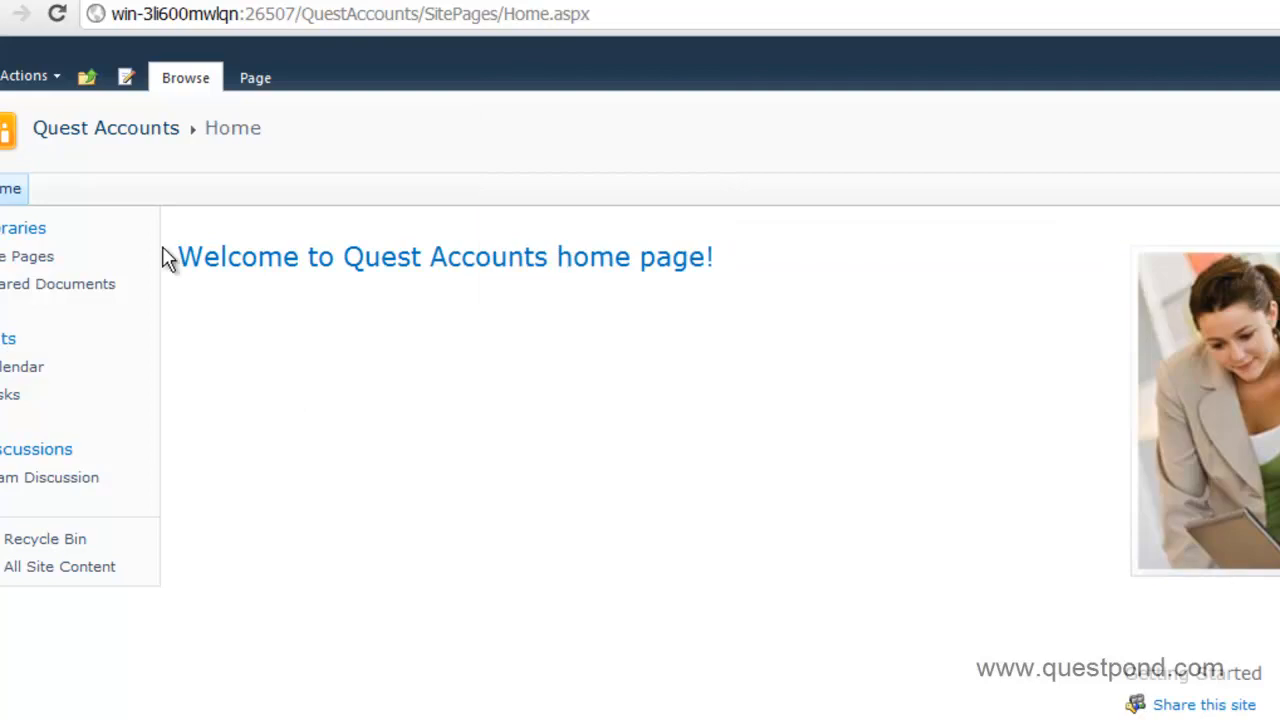
# Add the QuestITCollection portal's Home.aspx address to the note on its own line.
pyautogui.click(87, 79)
pyautogui.click(138, 139)
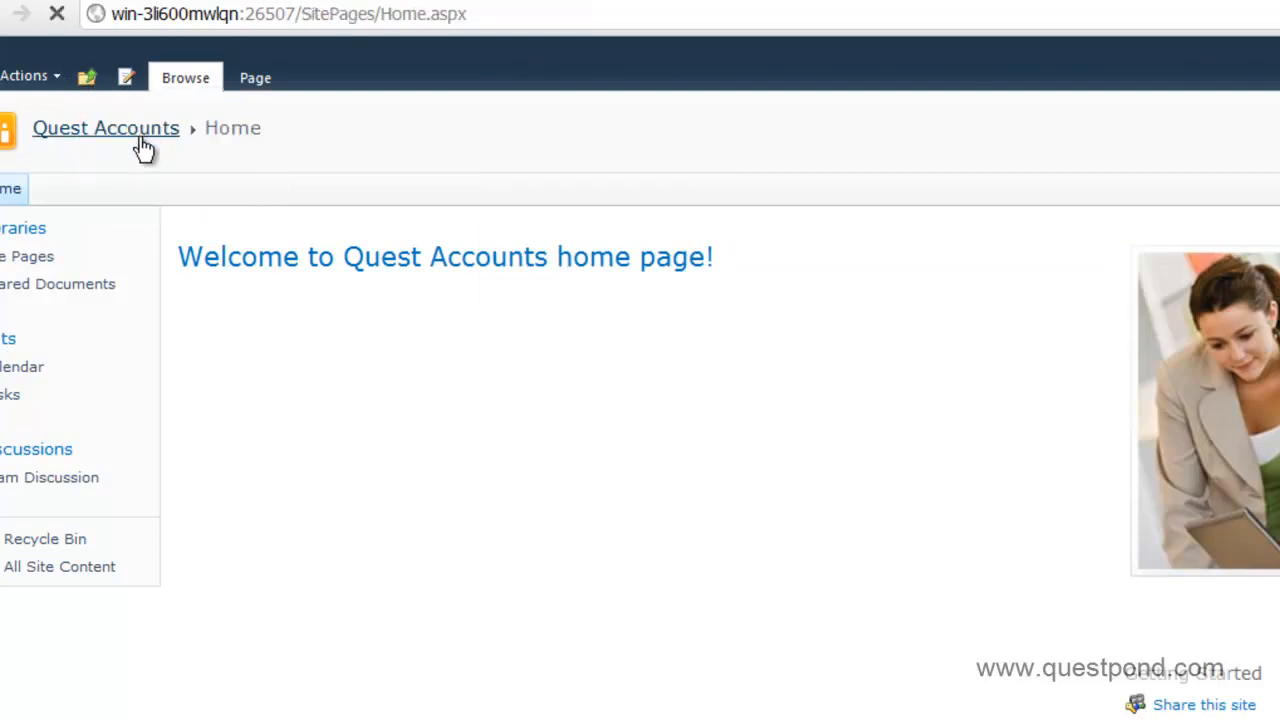
pyautogui.click(358, 14)
pyautogui.hotkey('ctrl', 'c')
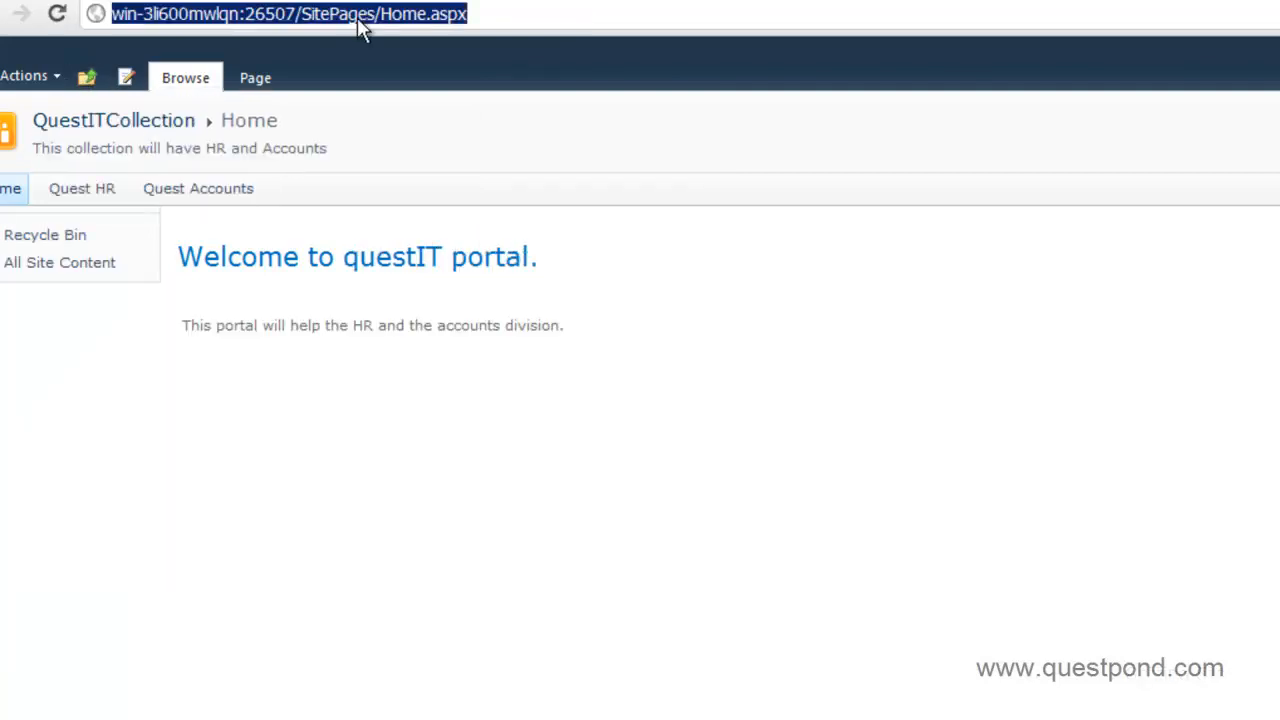
pyautogui.hotkey('alt', 'Tab')
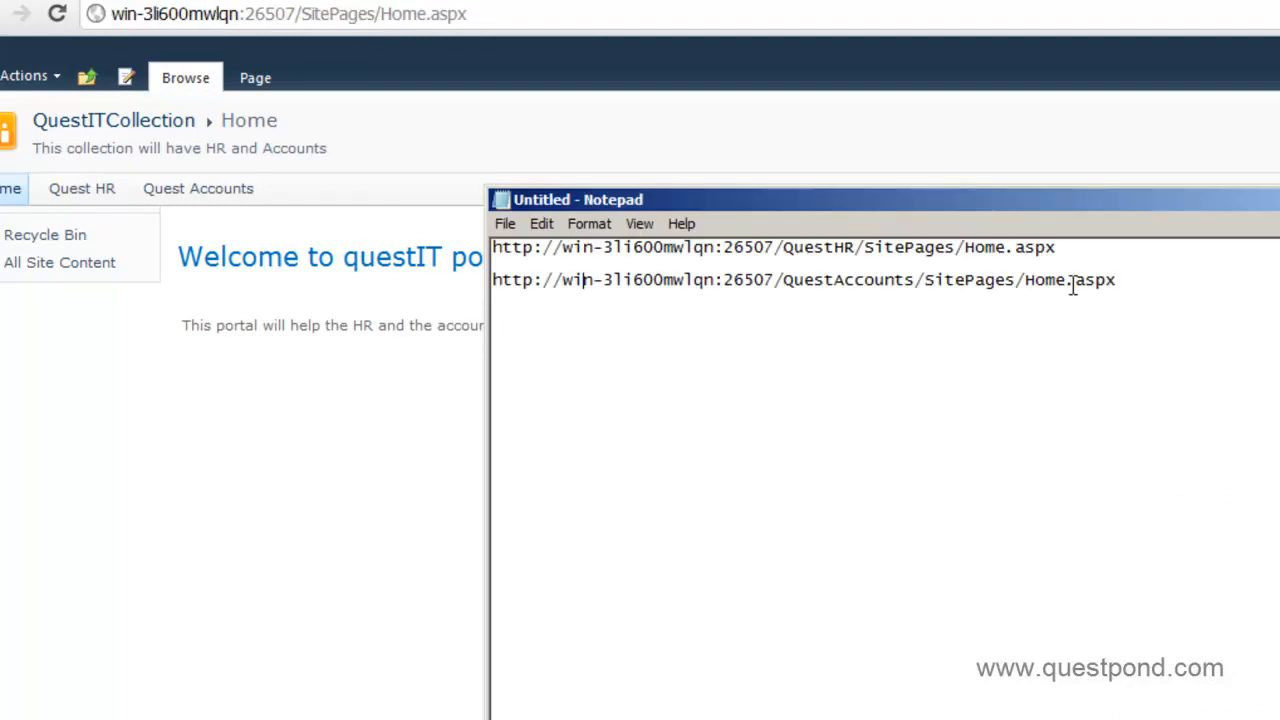
pyautogui.hotkey('shift', 'Home')
pyautogui.press('Home')
pyautogui.press('Return')
pyautogui.press('Return')
pyautogui.press('Return')
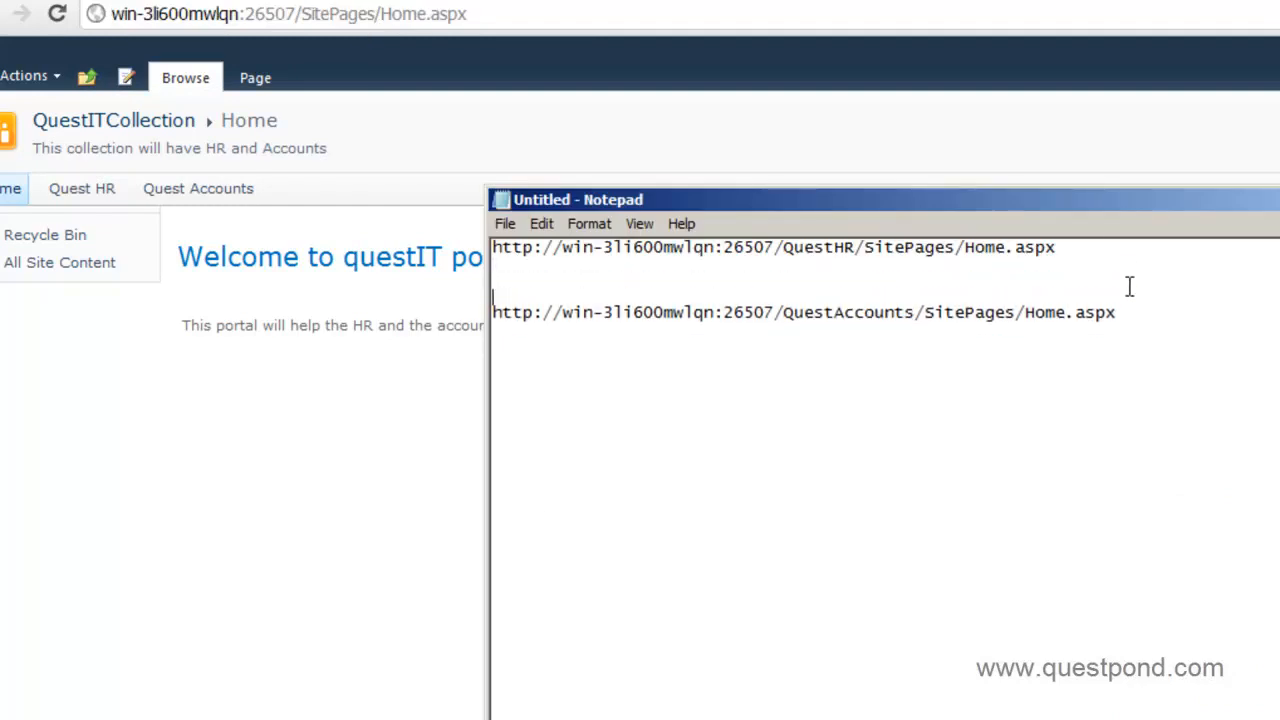
pyautogui.press('BackSpace')
pyautogui.press('Delete')
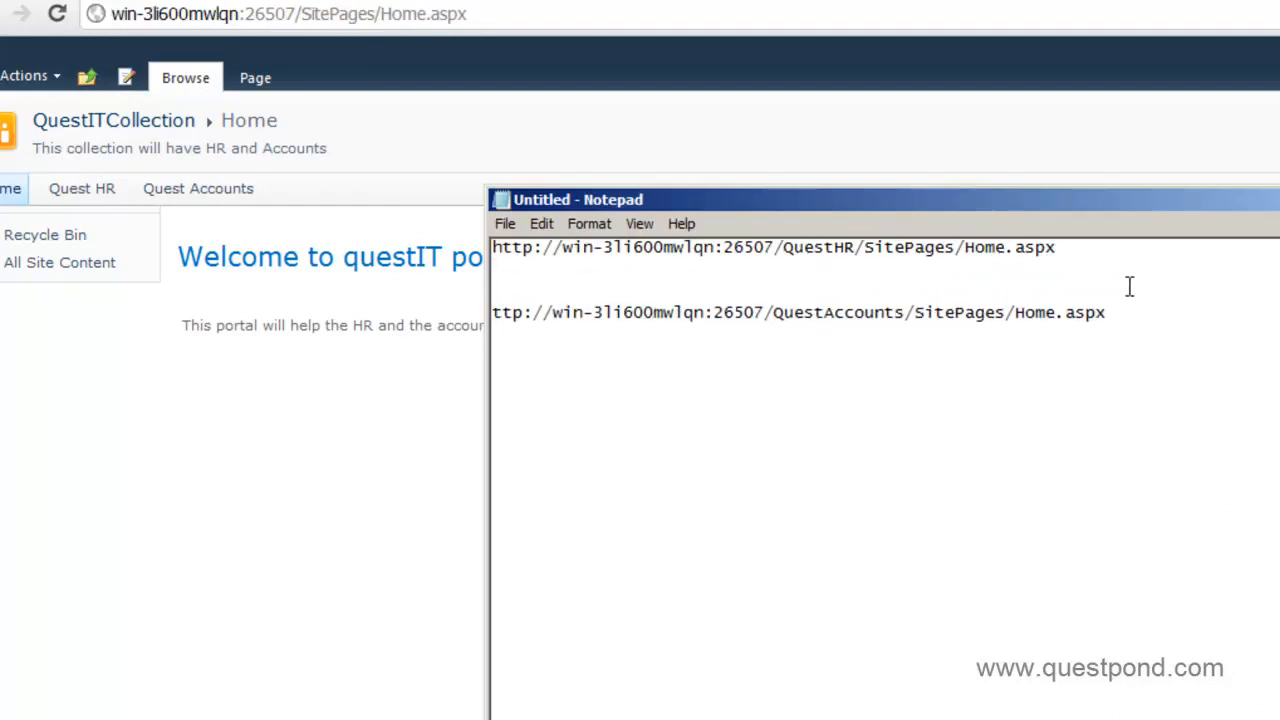
pyautogui.hotkey('ctrl', 'z')
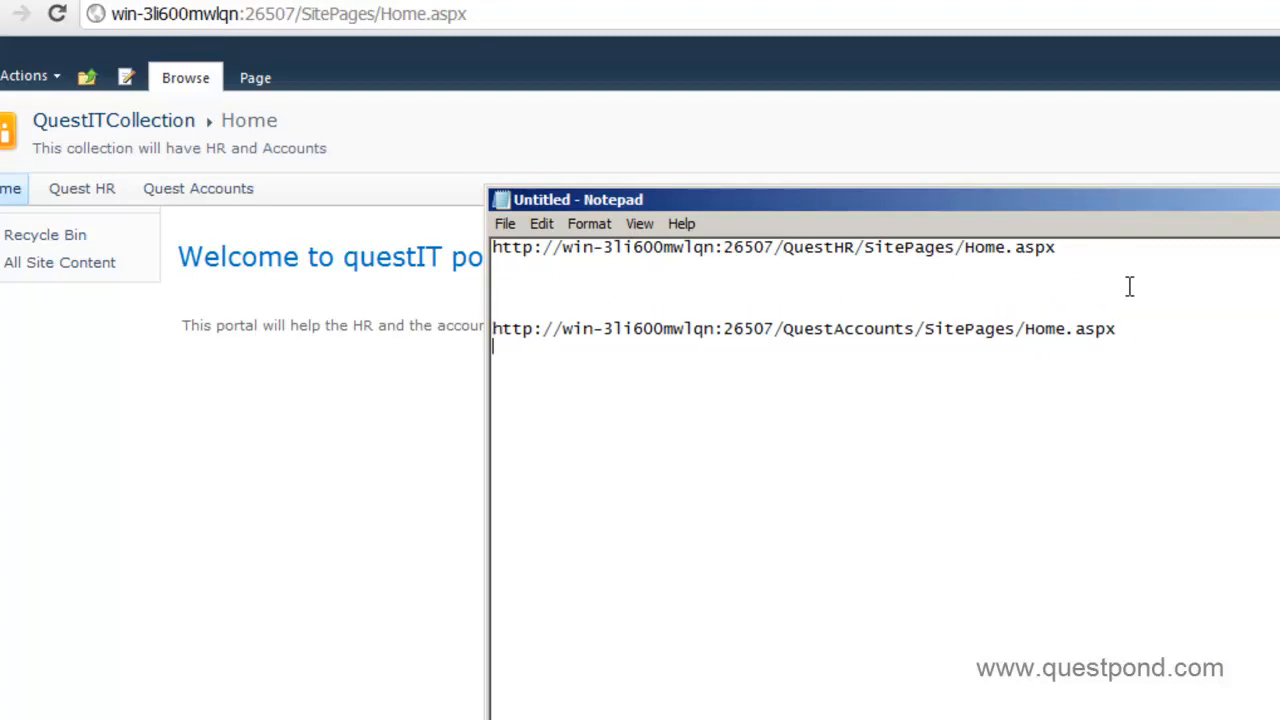
pyautogui.hotkey('ctrl', 'v')
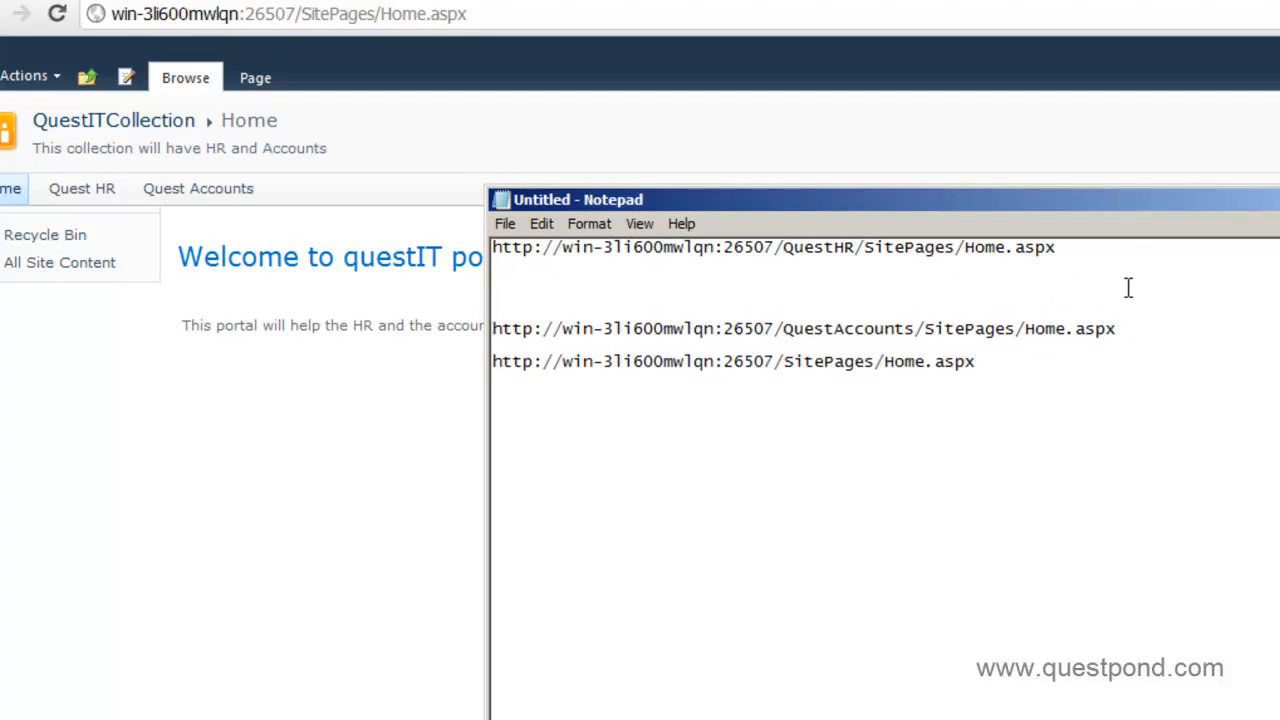
# Compare the server and path of the three saved addresses, then return to the browser.
pyautogui.doubleClick(965, 247)
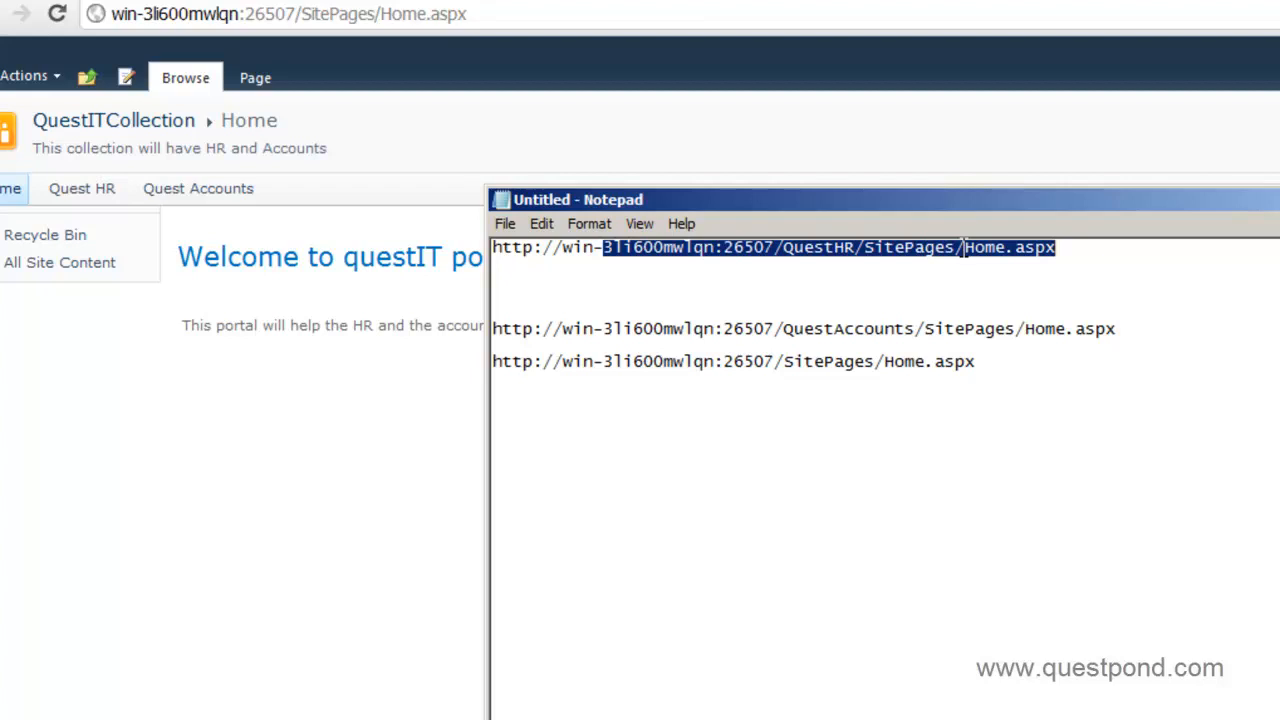
pyautogui.doubleClick(939, 330)
pyautogui.doubleClick(893, 362)
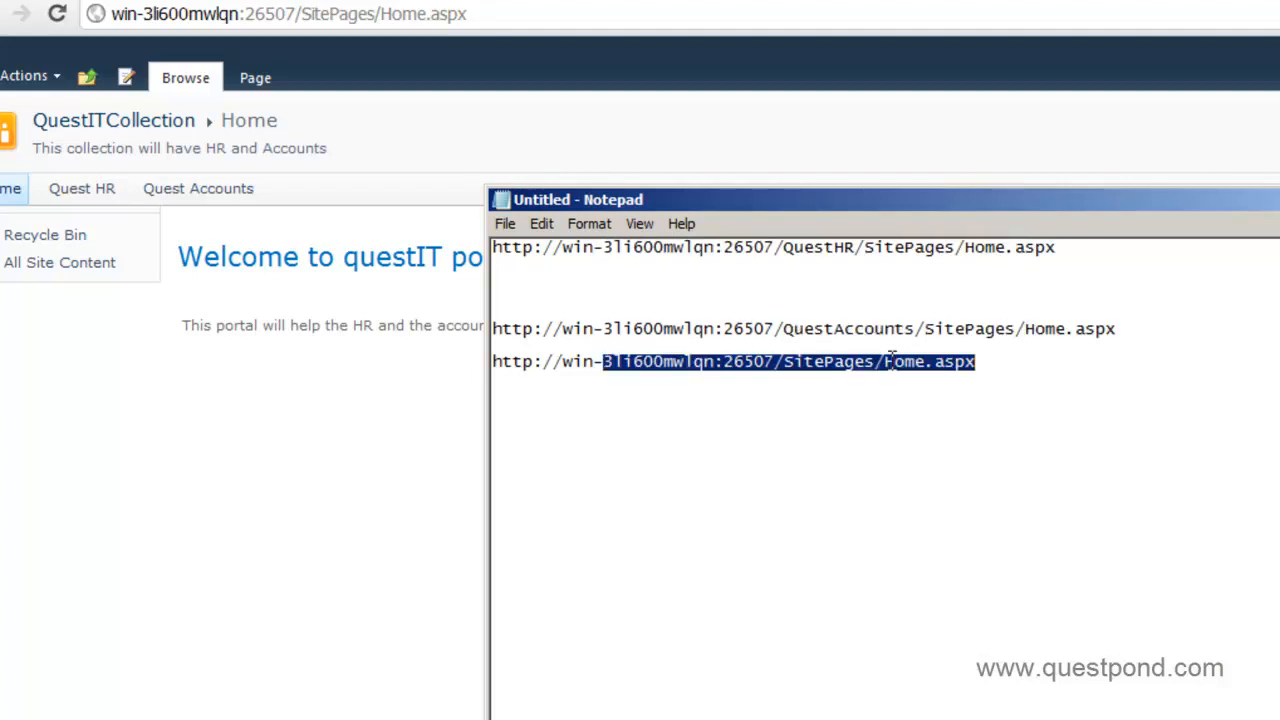
pyautogui.click(253, 443)
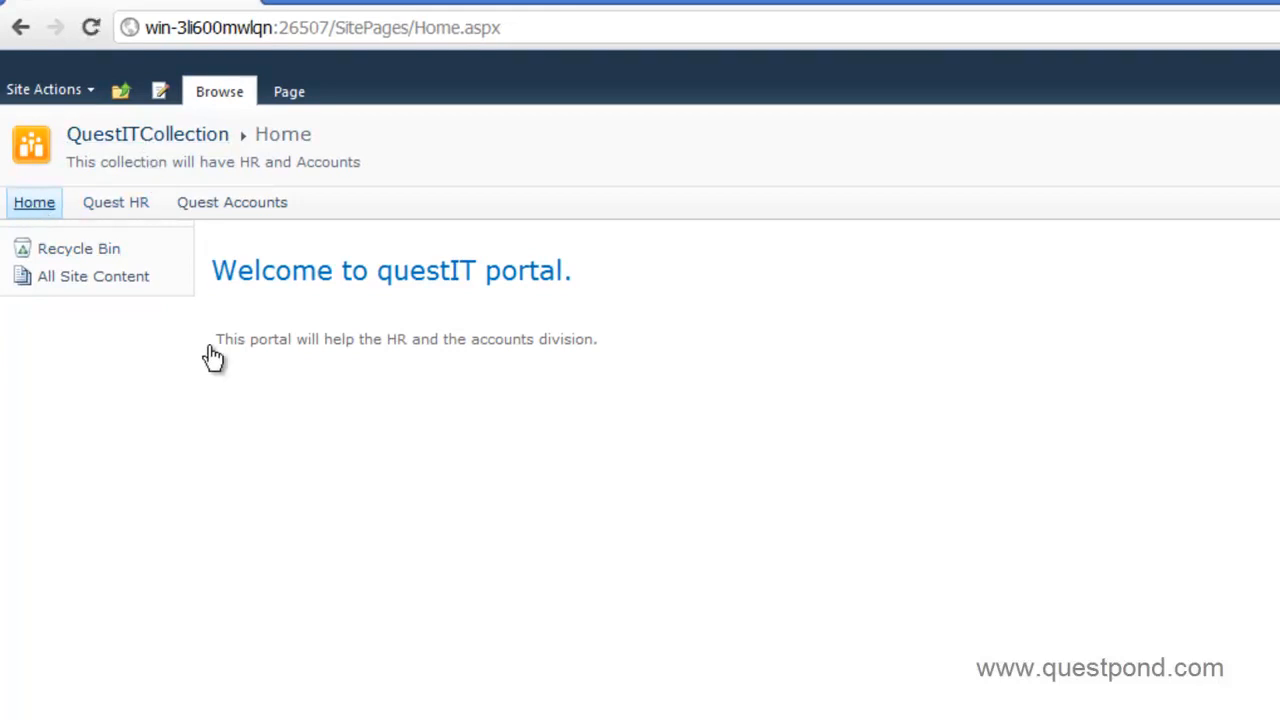
# Add a Quick Launch heading 'Home' linking to the portal's SitePages/Home.aspx page.
pyautogui.click(78, 90)
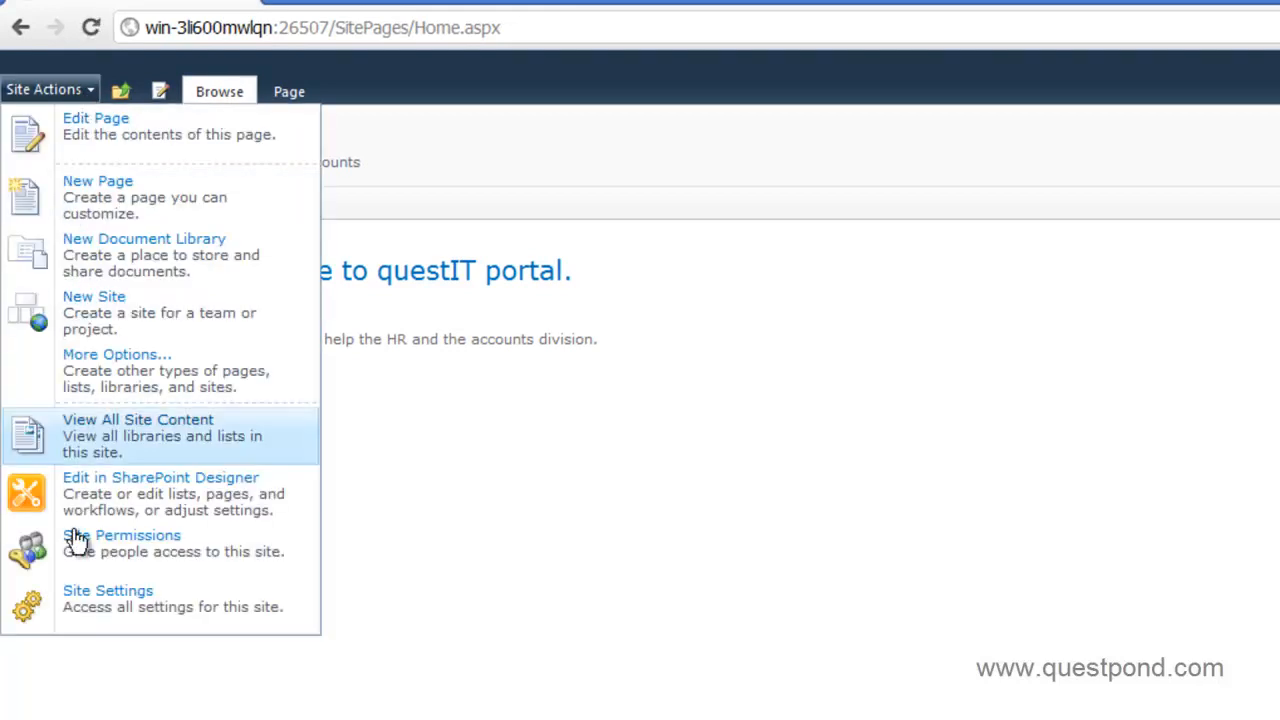
pyautogui.click(95, 617)
pyautogui.click(787, 290)
pyautogui.click(298, 257)
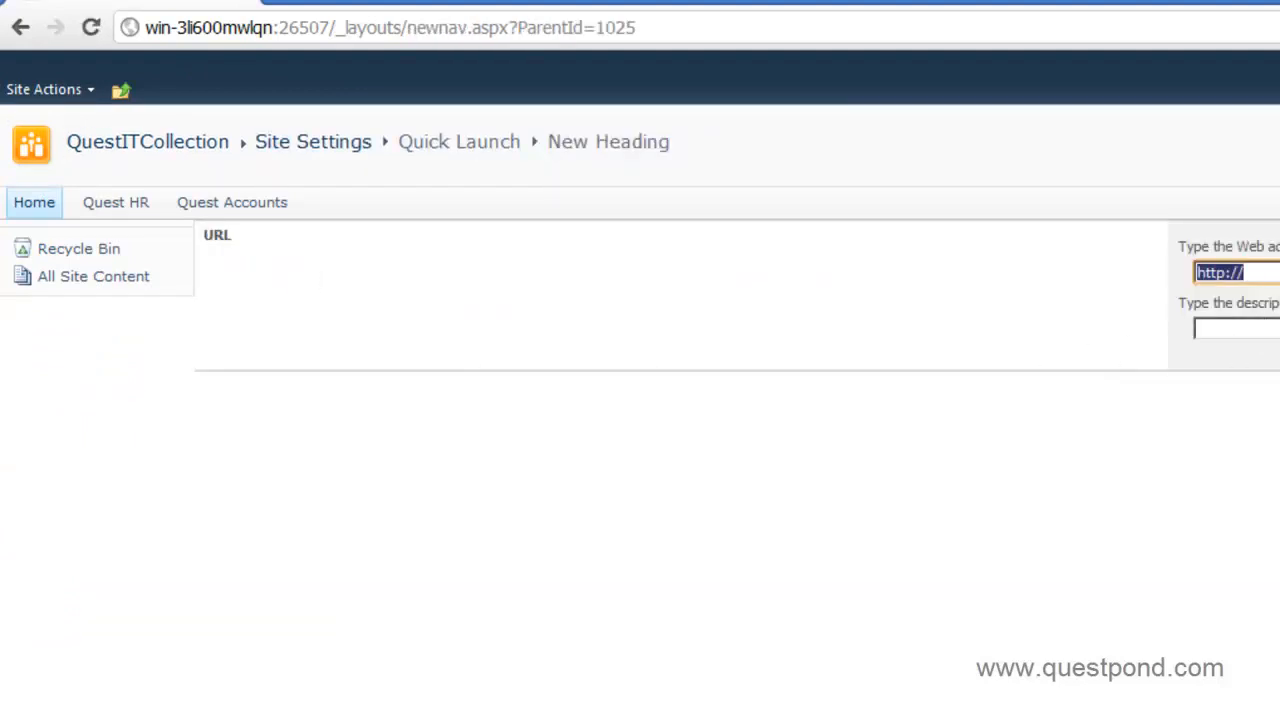
pyautogui.click(295, 717)
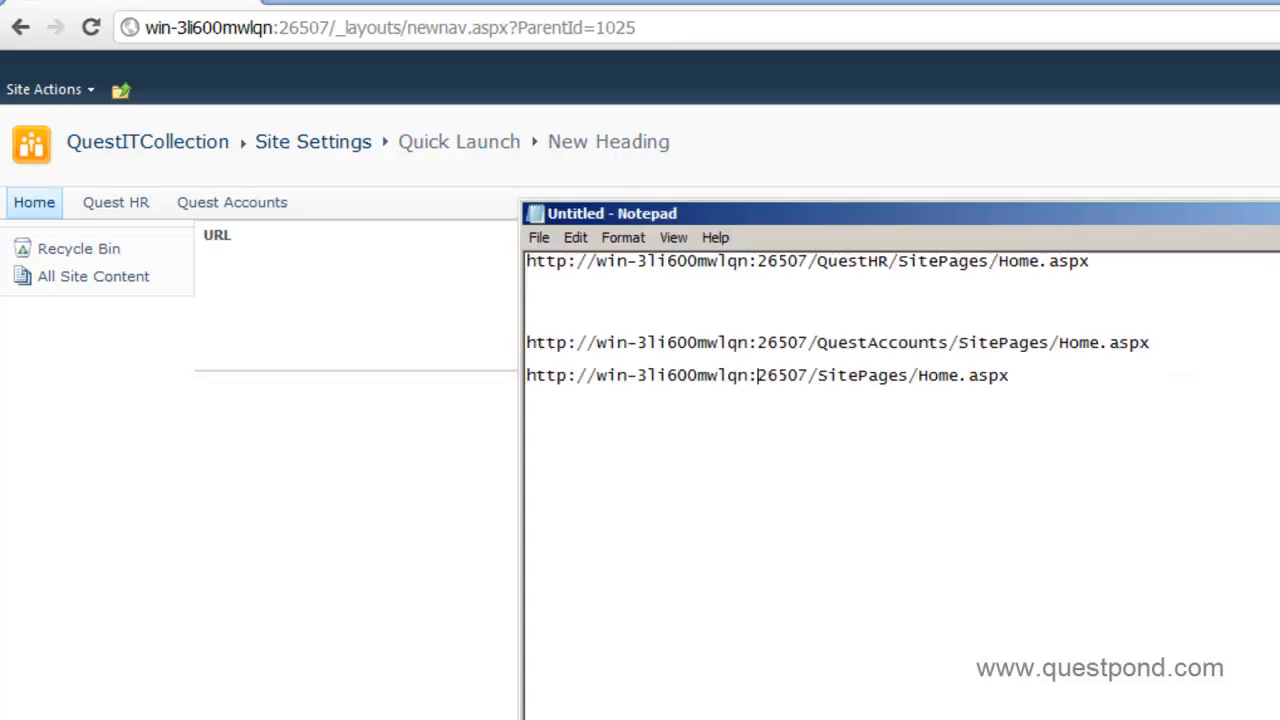
pyautogui.moveTo(814, 280); pyautogui.dragTo(301, 256)
pyautogui.hotkey('ctrl', 'c')
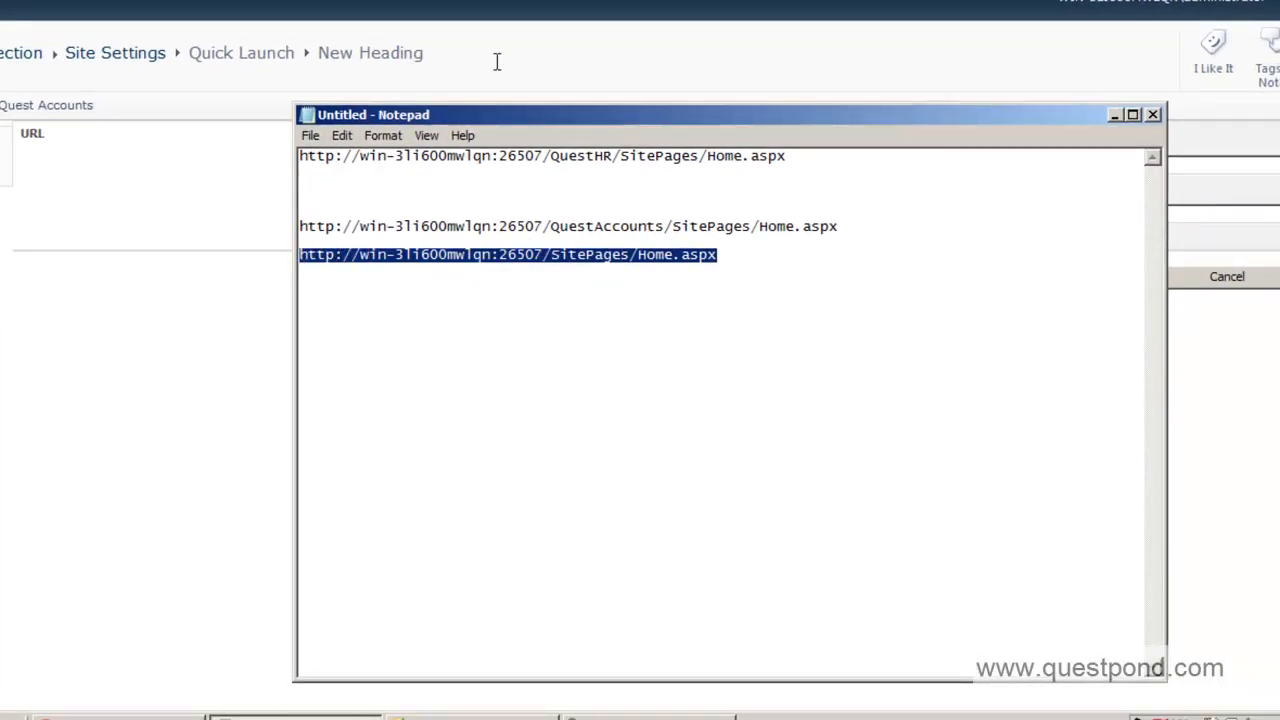
pyautogui.hotkey('alt', 'Tab')
pyautogui.hotkey('ctrl', 'v')
pyautogui.click(929, 216)
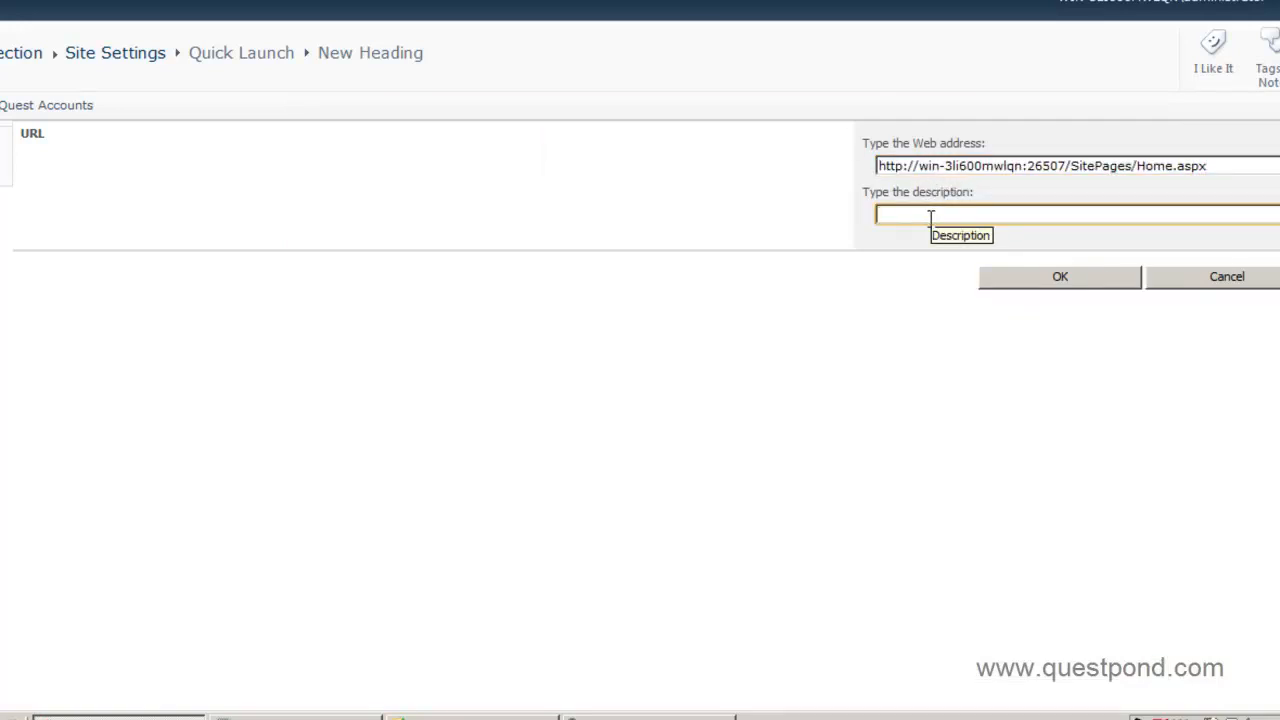
pyautogui.write('Homw')
pyautogui.press('BackSpace')
pyautogui.click(1023, 275)
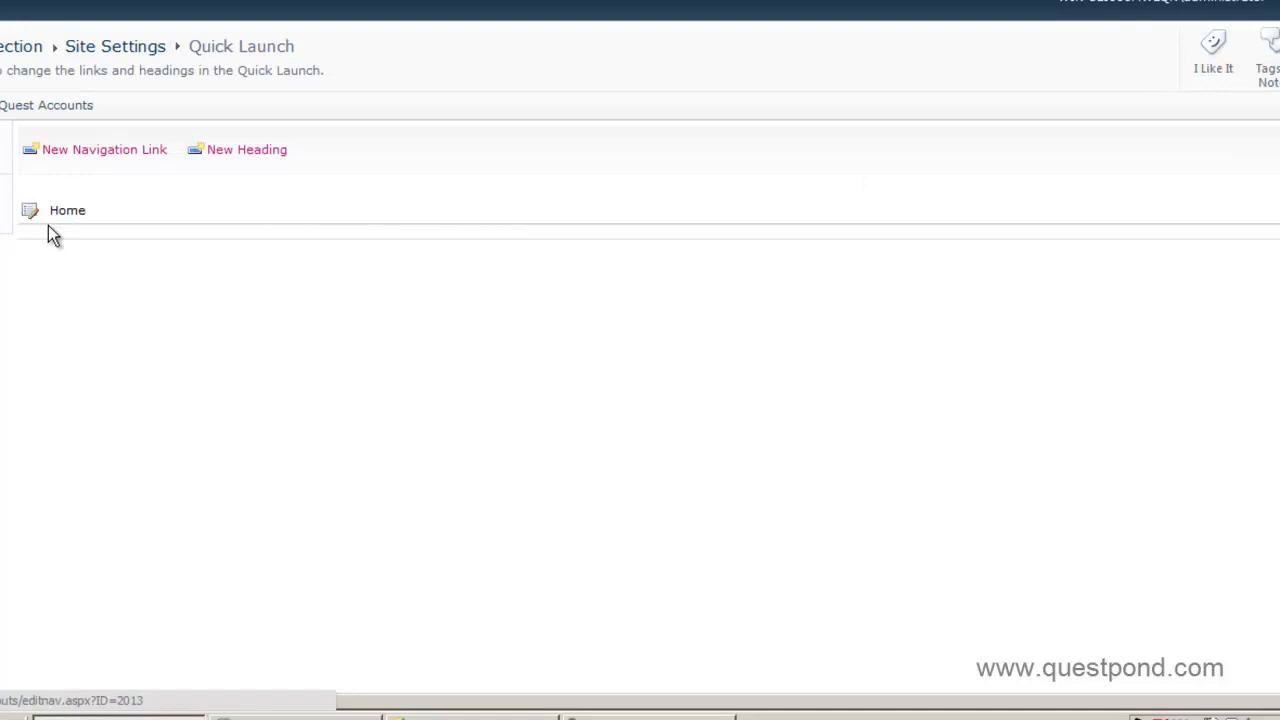
# Add a 'Quest HR' navigation link under Home pointing to the Quest HR home page URL.
pyautogui.click(104, 150)
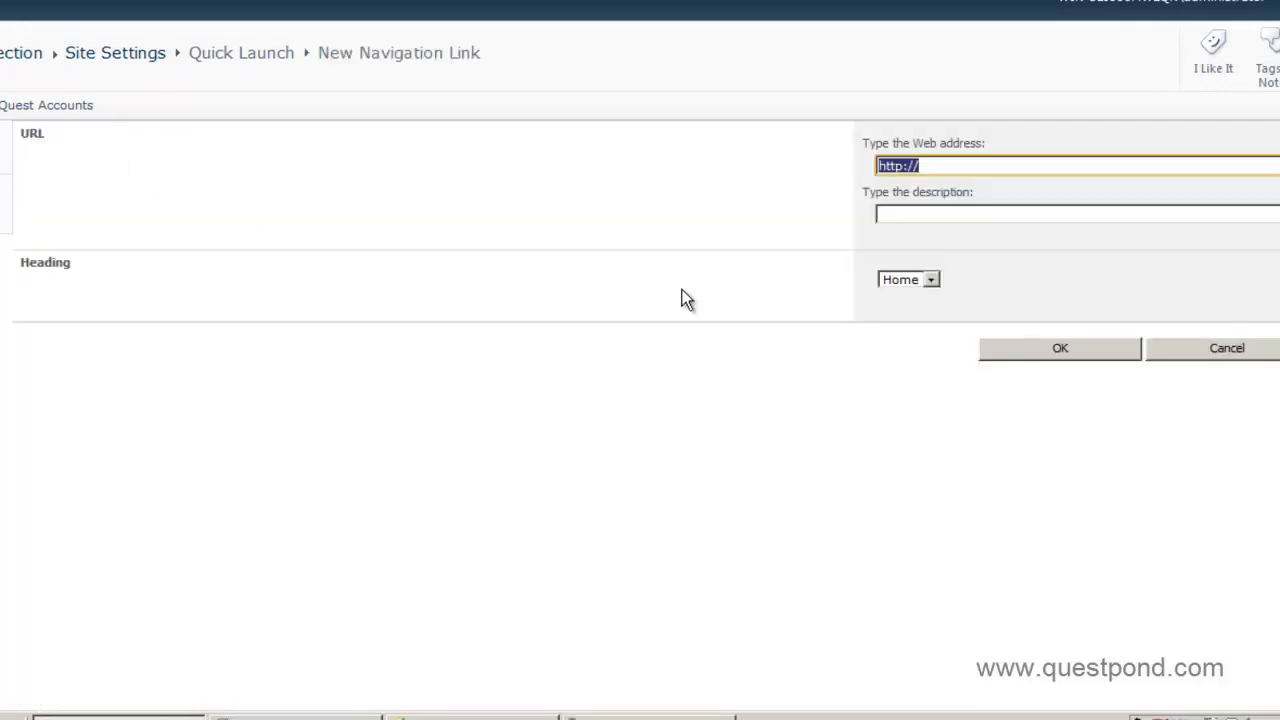
pyautogui.hotkey('alt', 'Tab')
pyautogui.moveTo(809, 156); pyautogui.dragTo(280, 166)
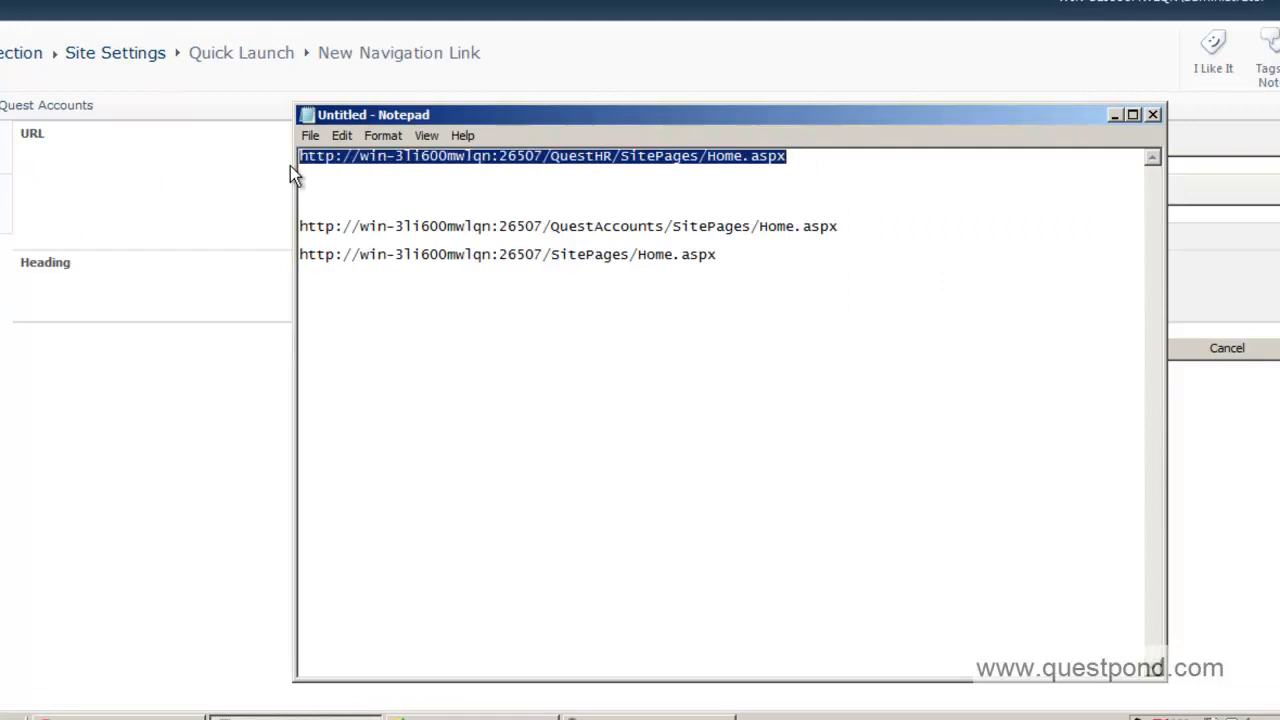
pyautogui.hotkey('ctrl', 'c')
pyautogui.hotkey('alt', 'Tab')
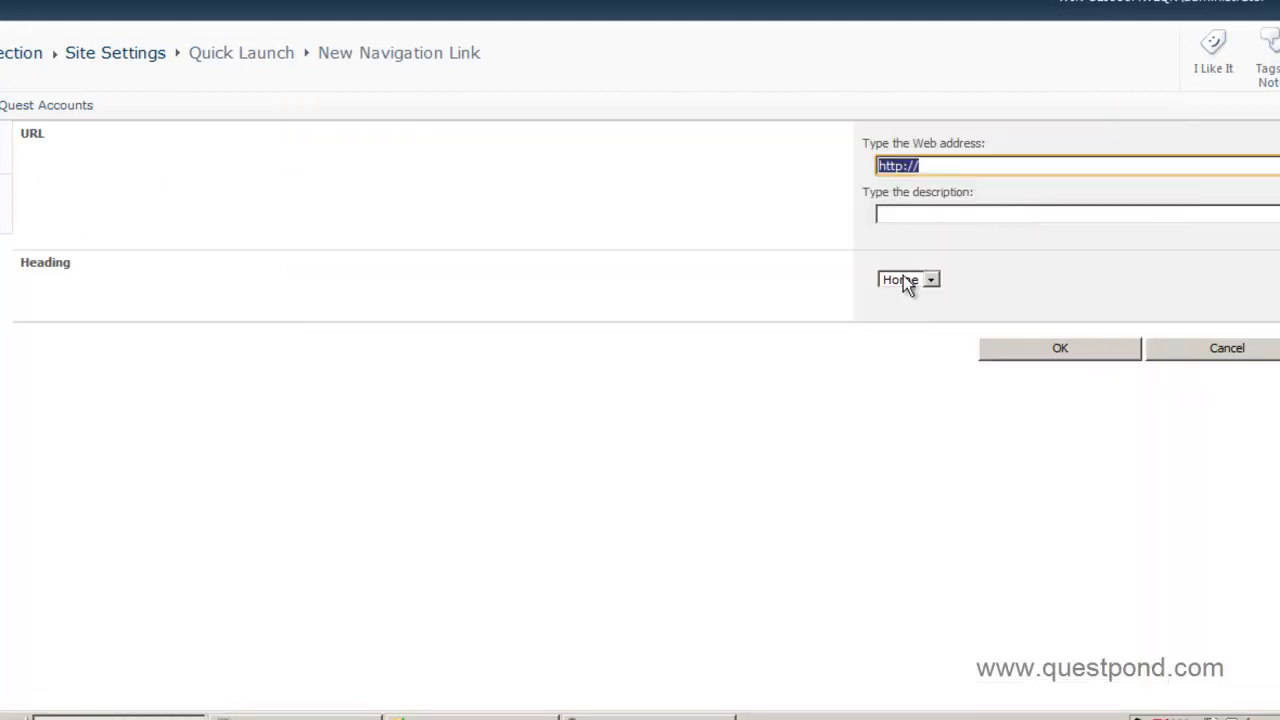
pyautogui.hotkey('ctrl', 'v')
pyautogui.click(938, 215)
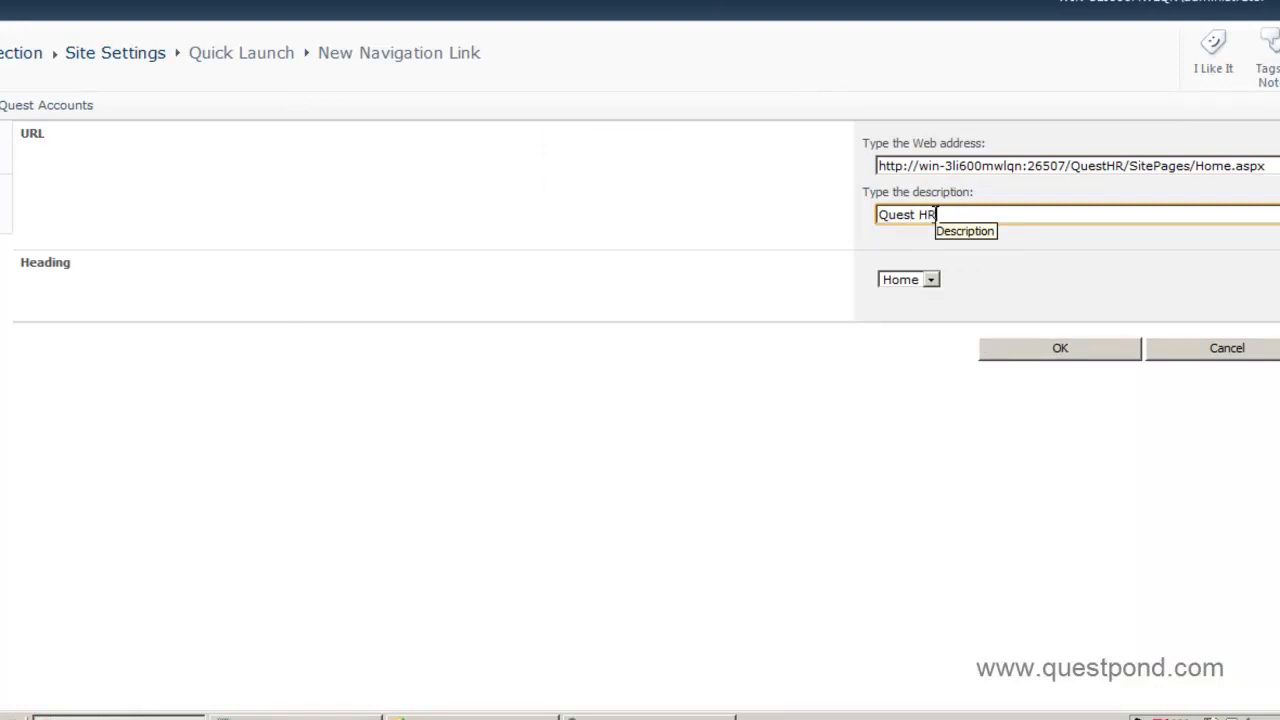
pyautogui.click(995, 350)
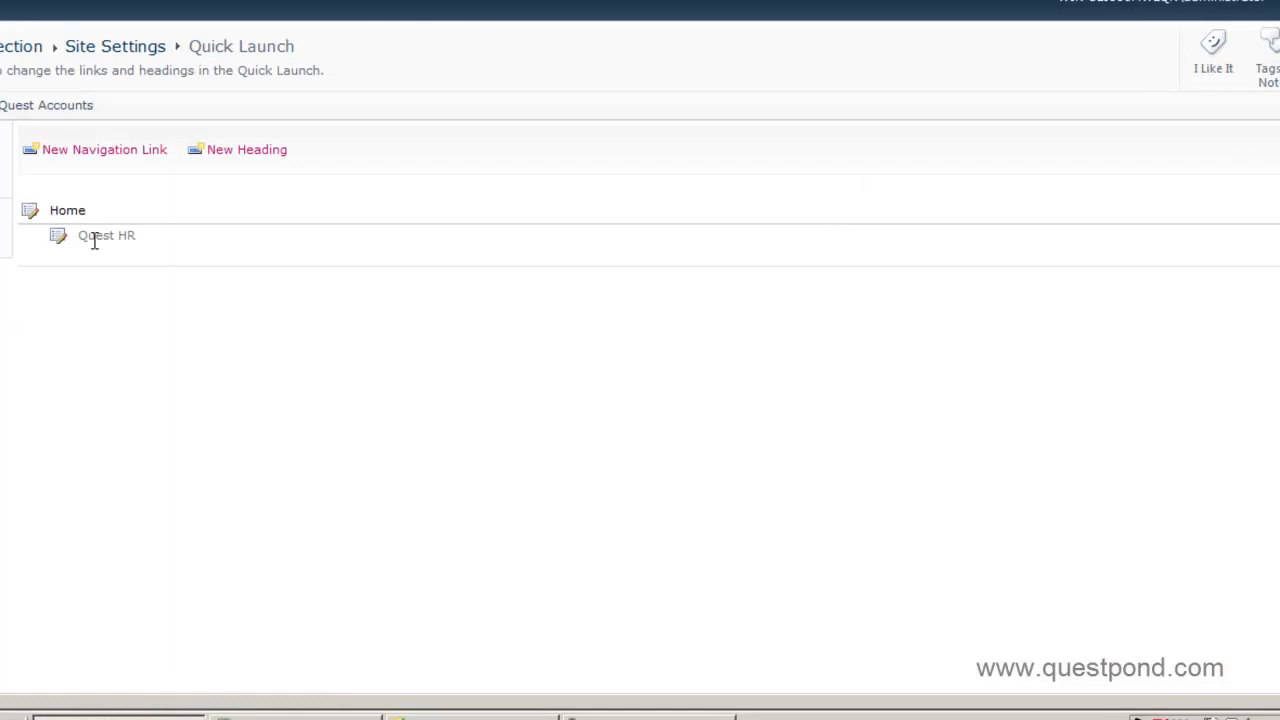
# Add a 'Quest Accounts' navigation link under Home pointing to the Quest Accounts home page URL.
pyautogui.click(97, 158)
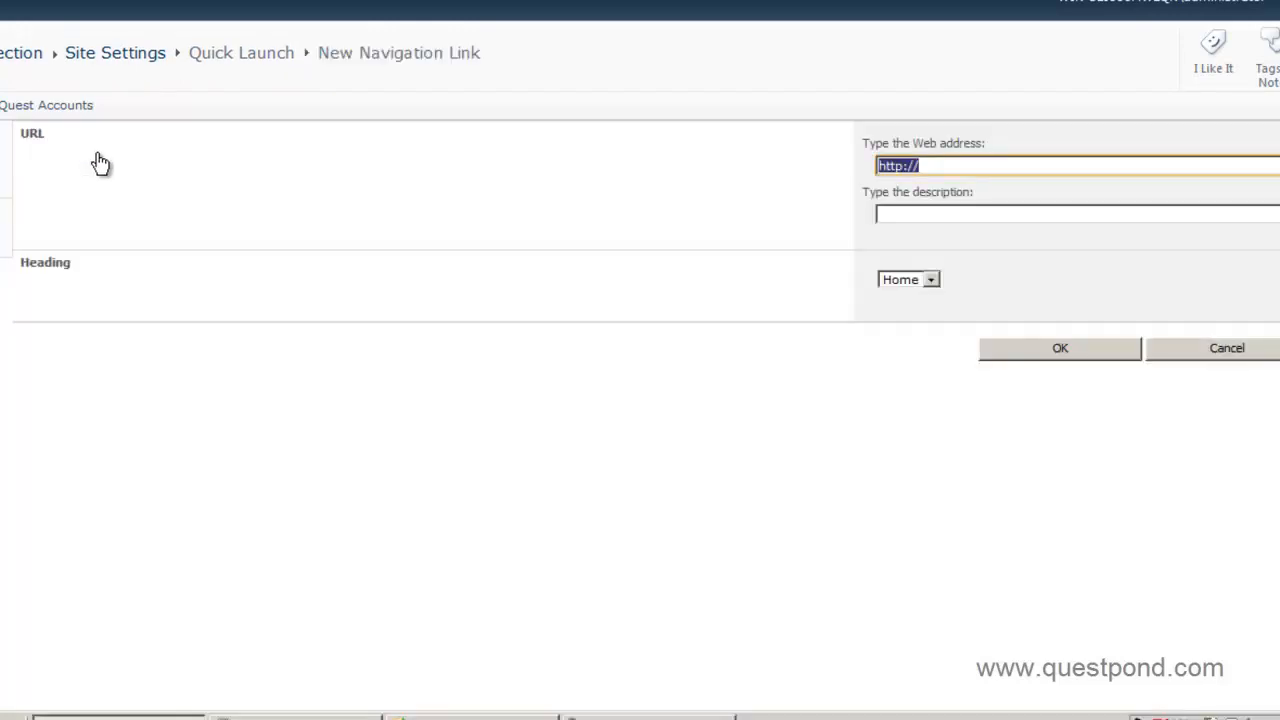
pyautogui.click(298, 716)
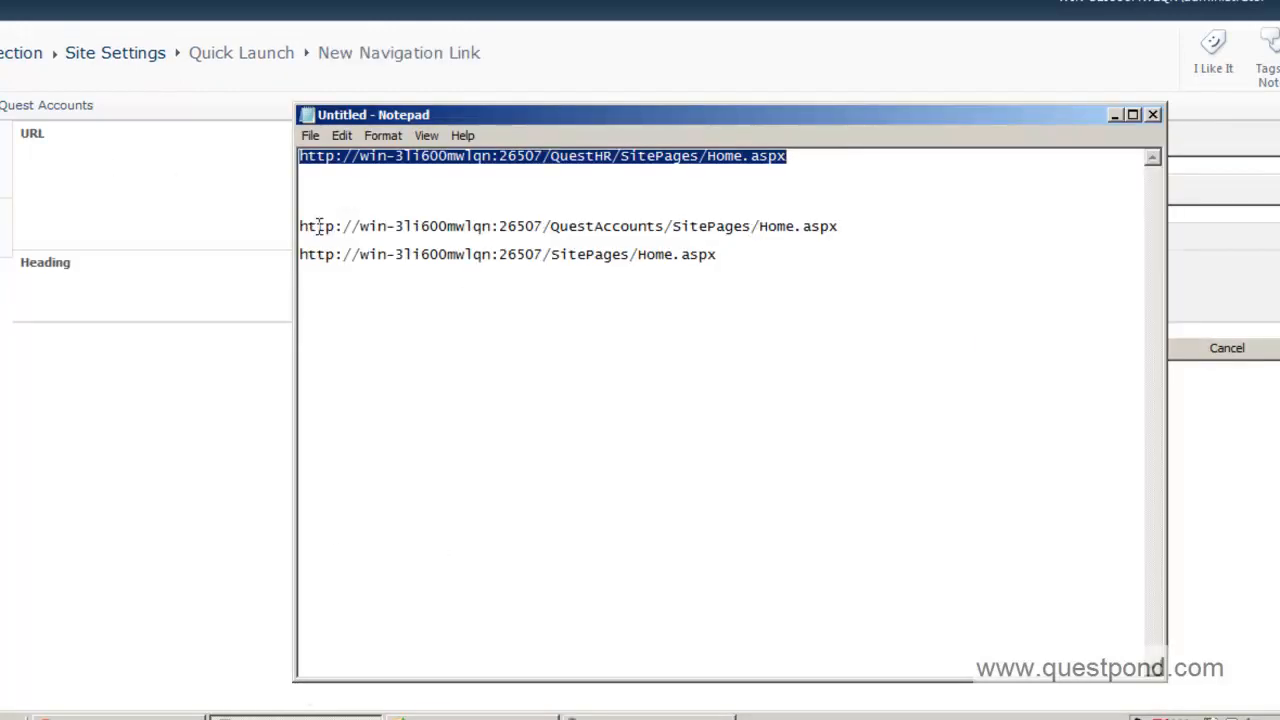
pyautogui.moveTo(300, 228); pyautogui.dragTo(890, 226)
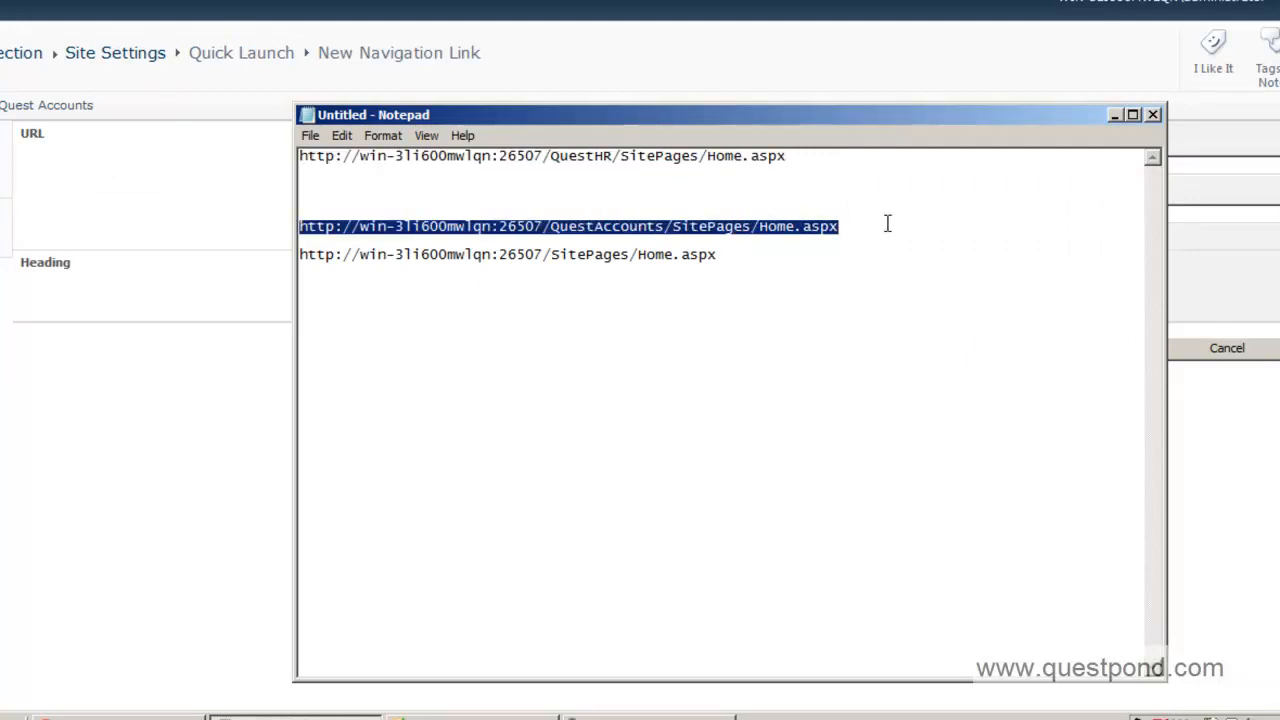
pyautogui.click(1115, 115)
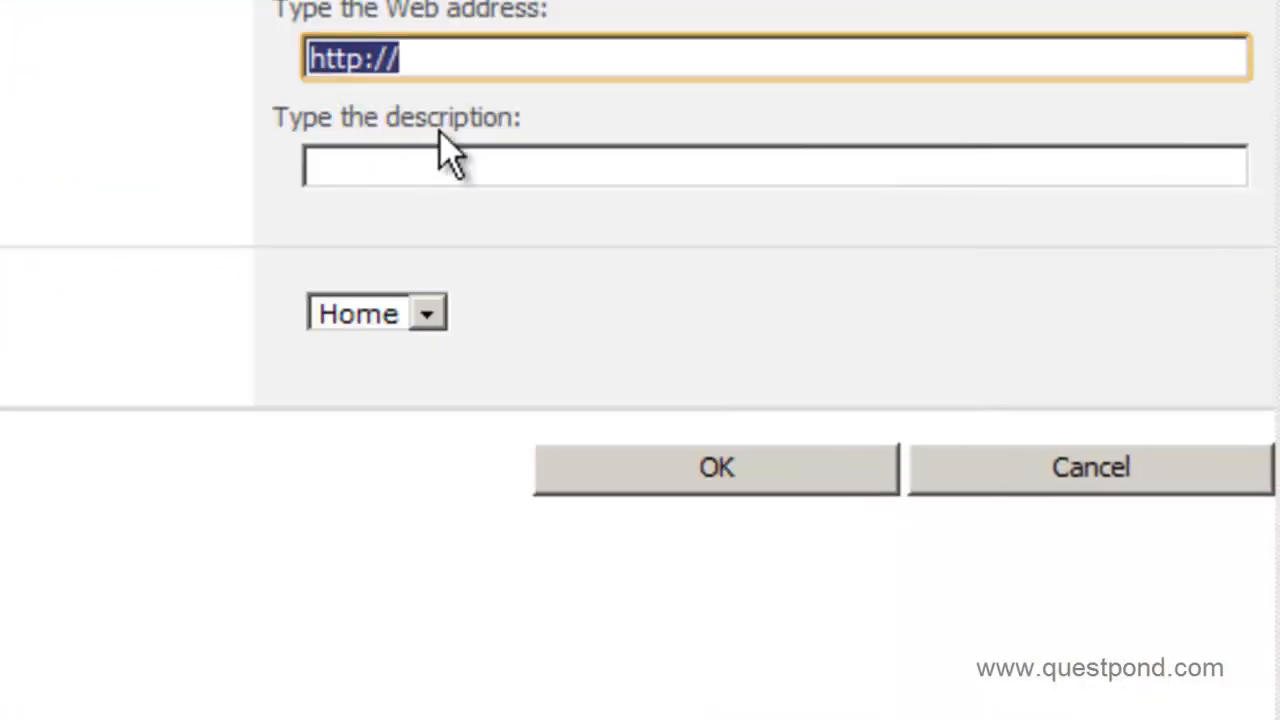
pyautogui.hotkey('ctrl', 'v')
pyautogui.click(410, 163)
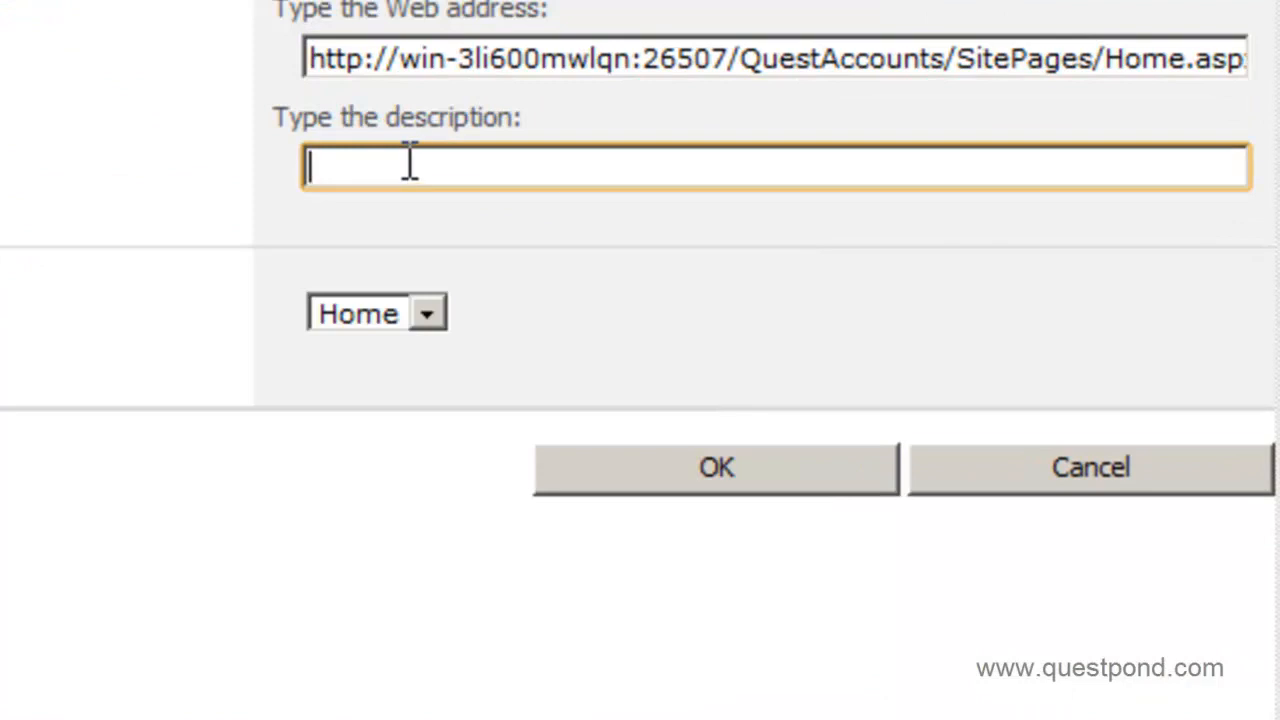
pyautogui.write('Quest Account')
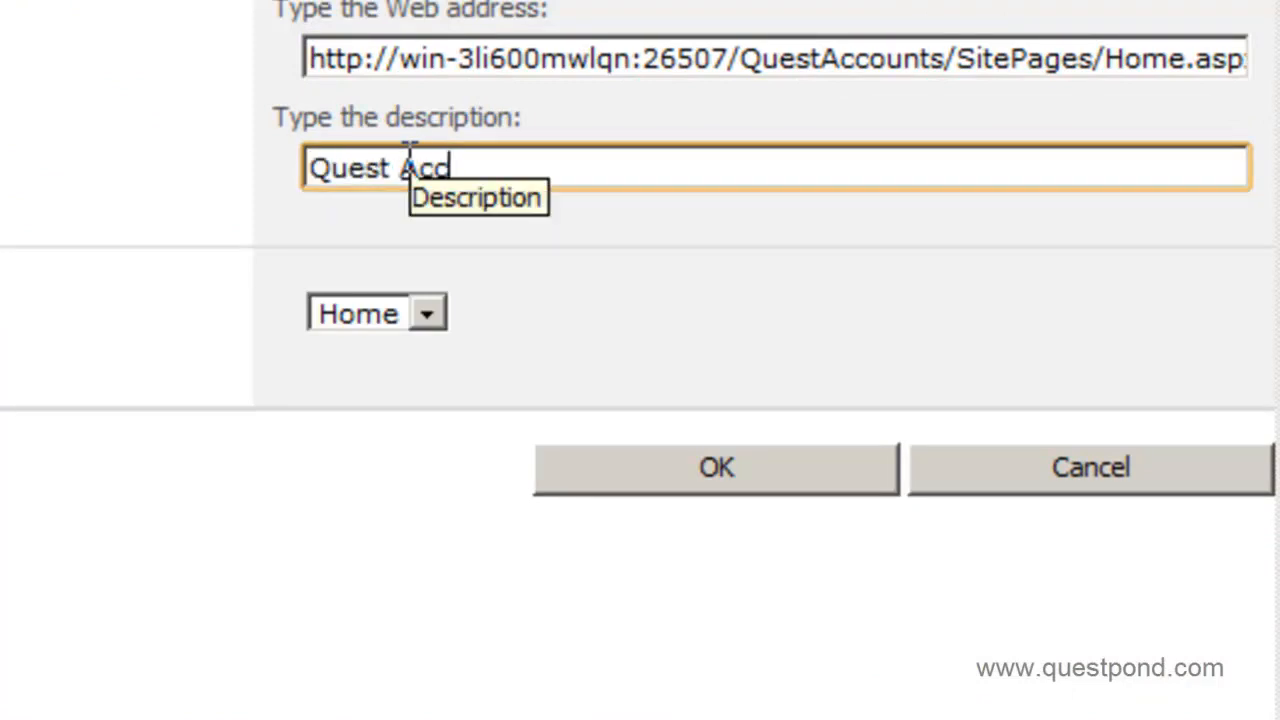
pyautogui.write('s')
pyautogui.click(675, 489)
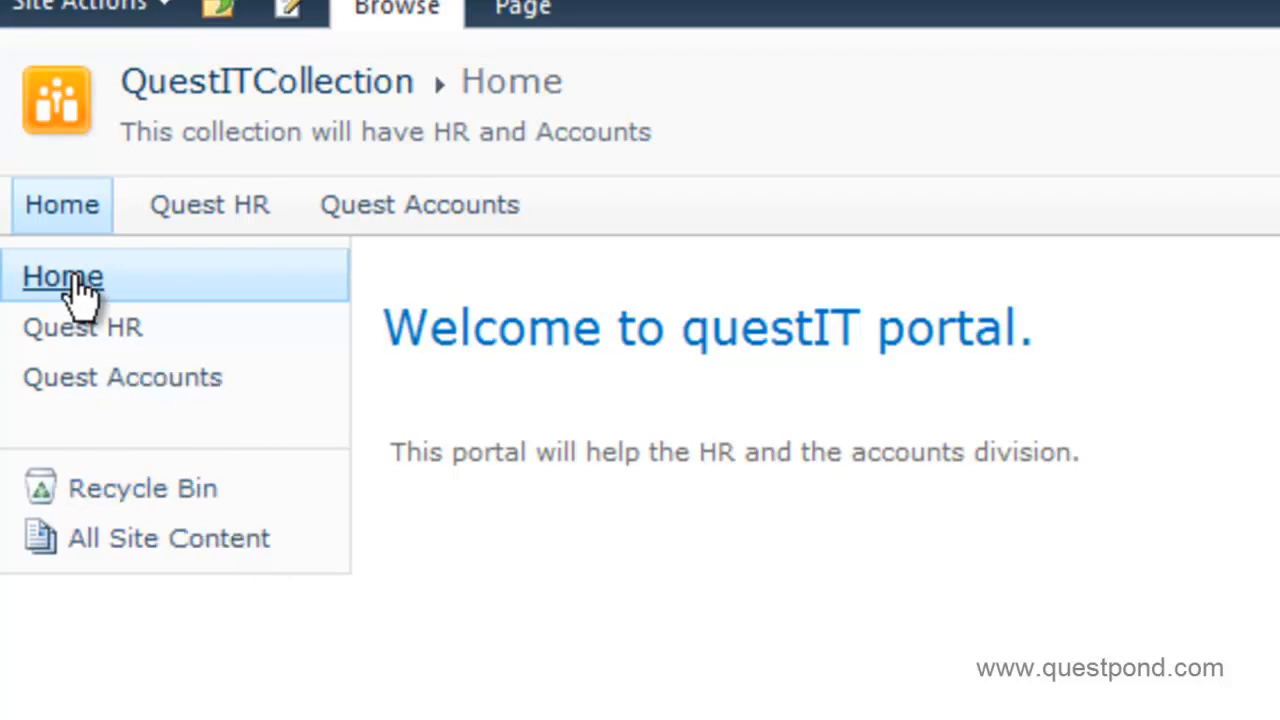
# Test the Quest HR and Quest Accounts Quick Launch links, returning to the portal after each.
pyautogui.click(30, 335)
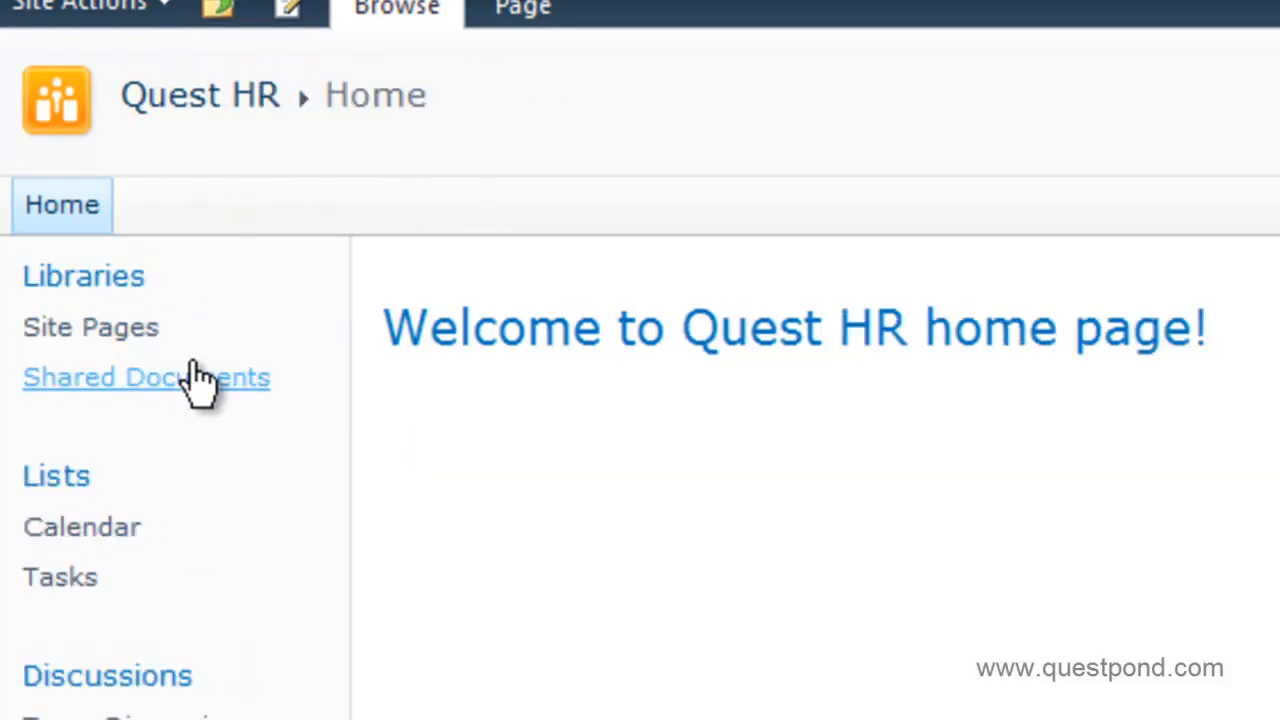
pyautogui.click(75, 110)
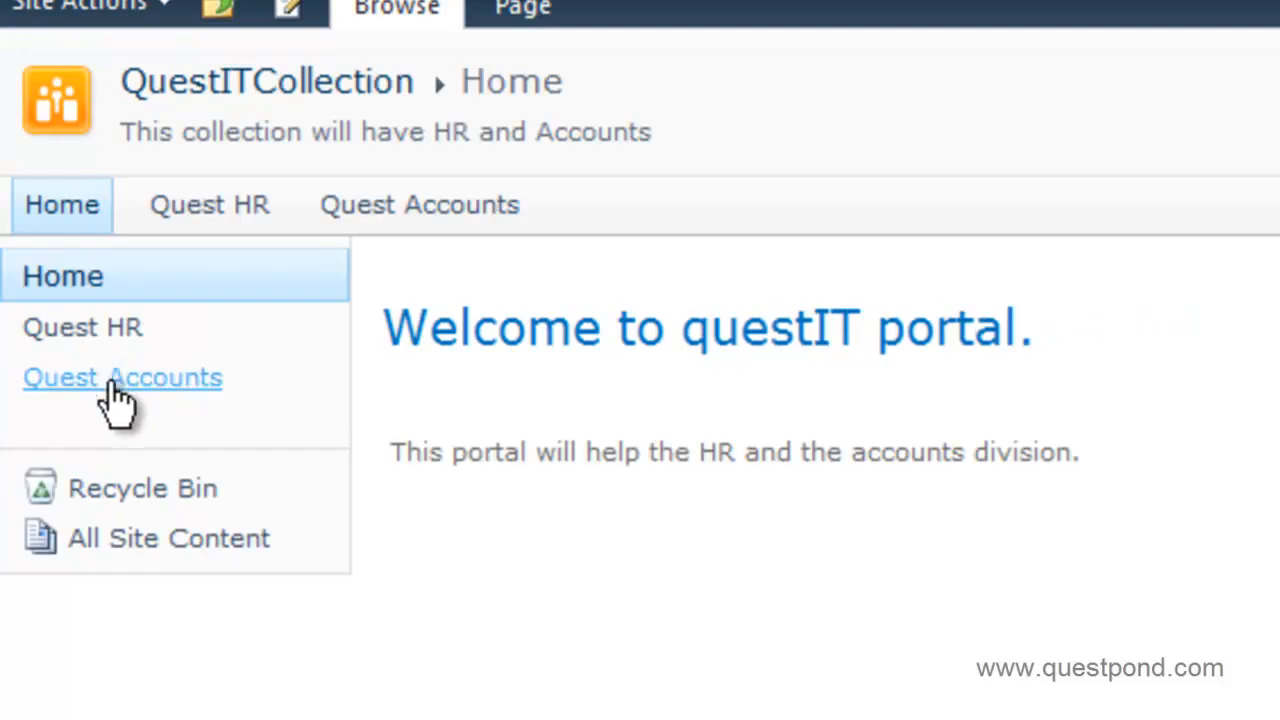
pyautogui.click(110, 393)
pyautogui.click(63, 106)
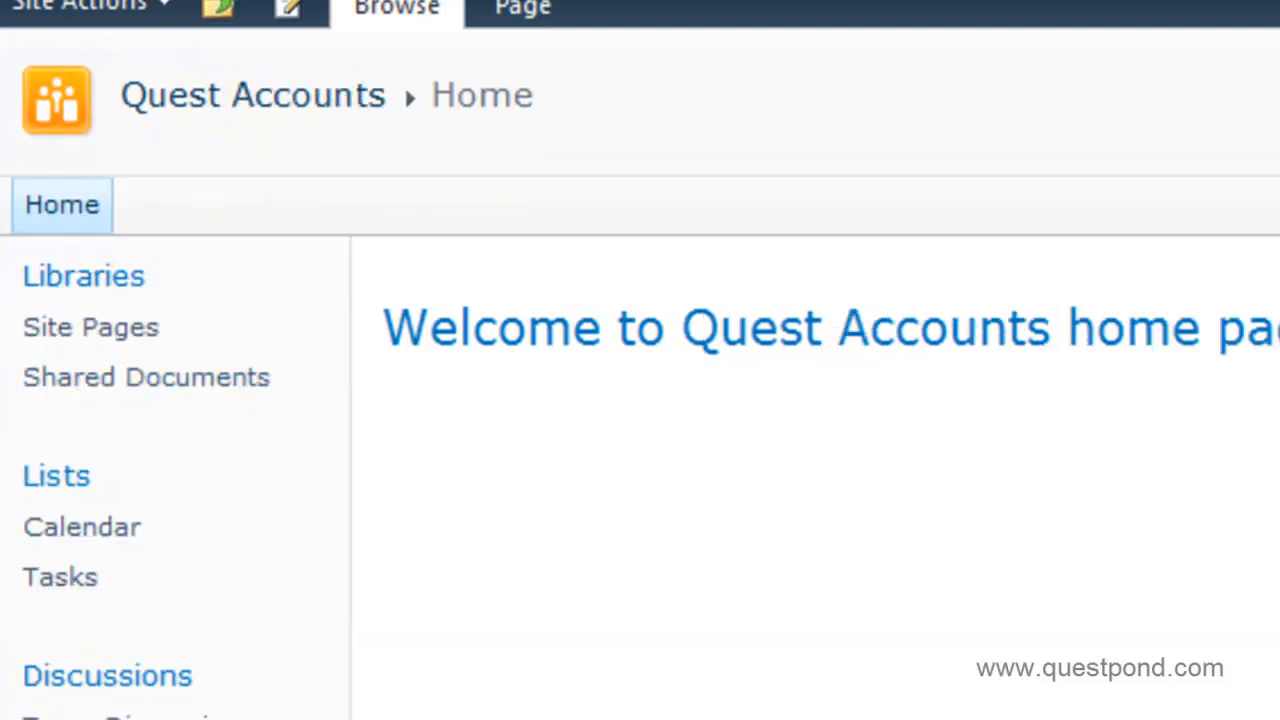
# Switch between Quest HR, Quest Accounts and the portal again, then open Quest HR's Site Actions.
pyautogui.click(102, 330)
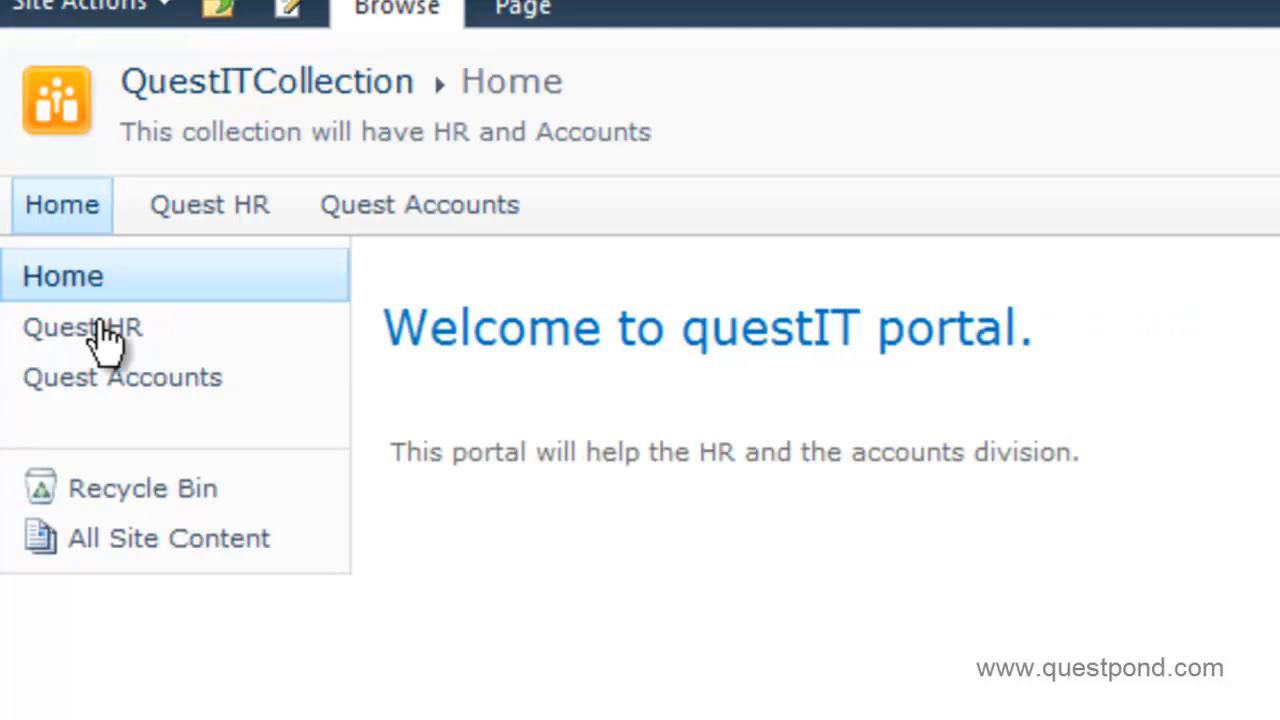
pyautogui.click(88, 376)
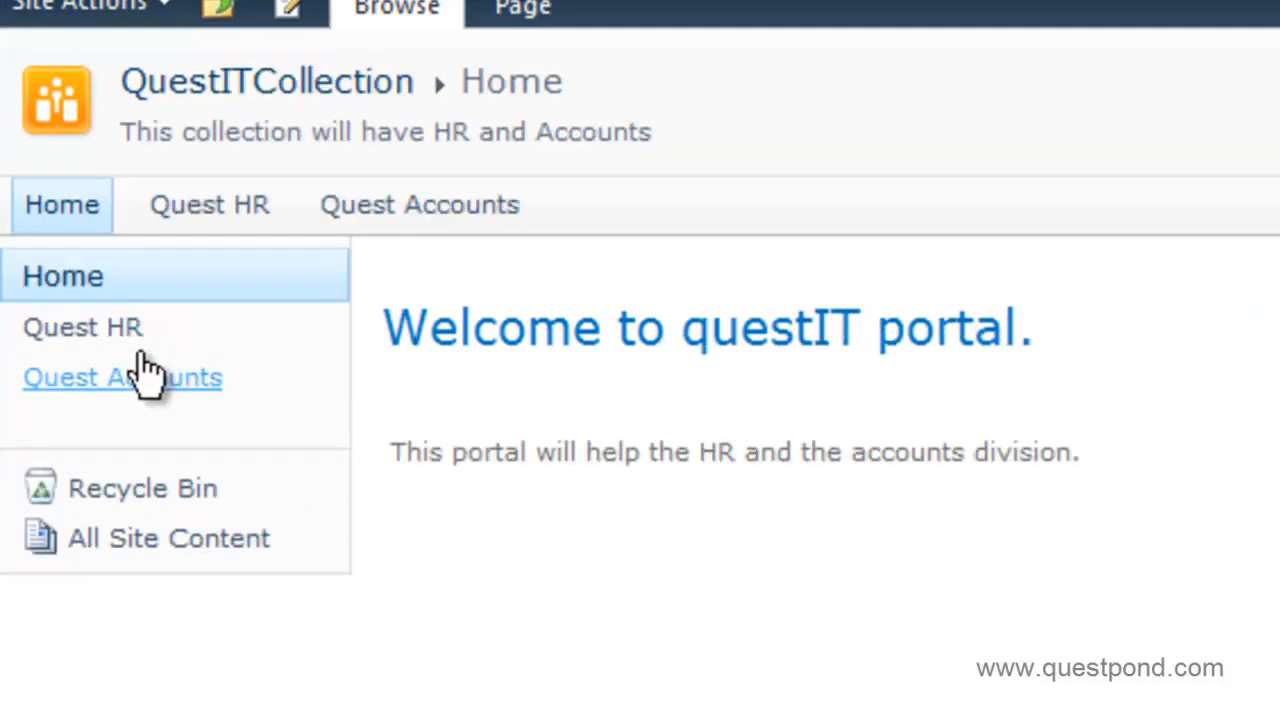
pyautogui.click(118, 327)
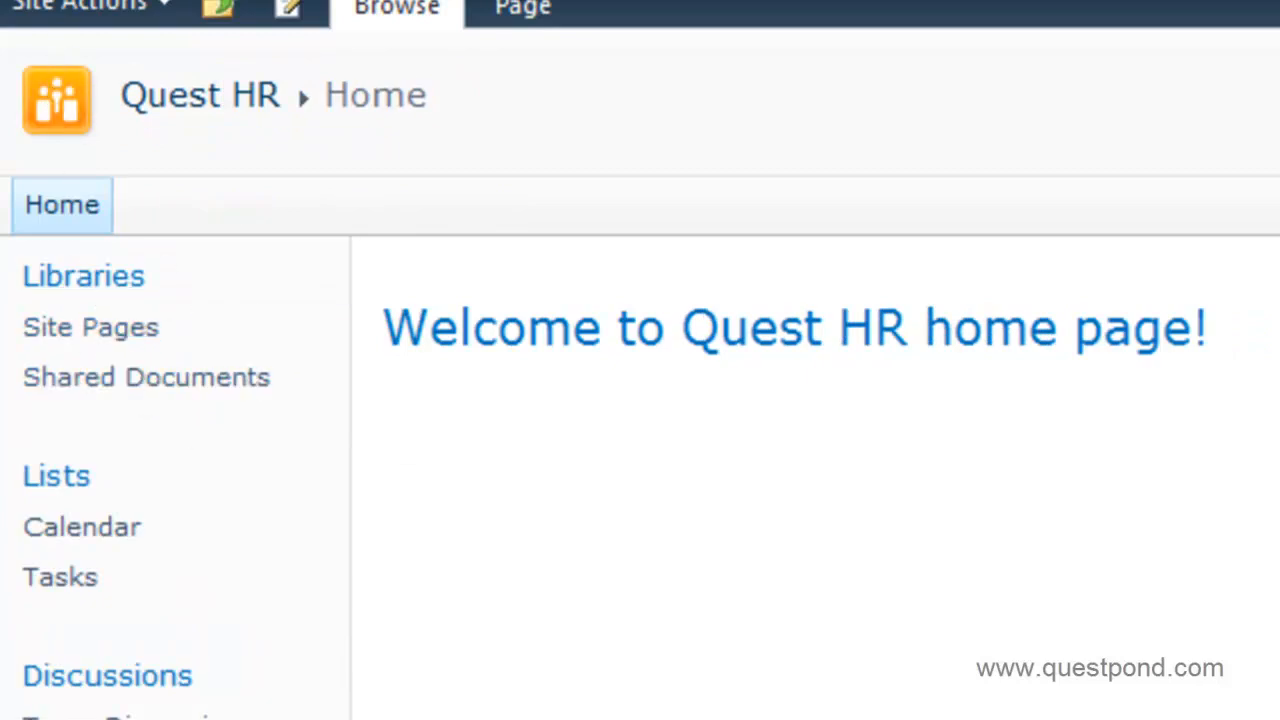
pyautogui.click(58, 85)
pyautogui.click(105, 378)
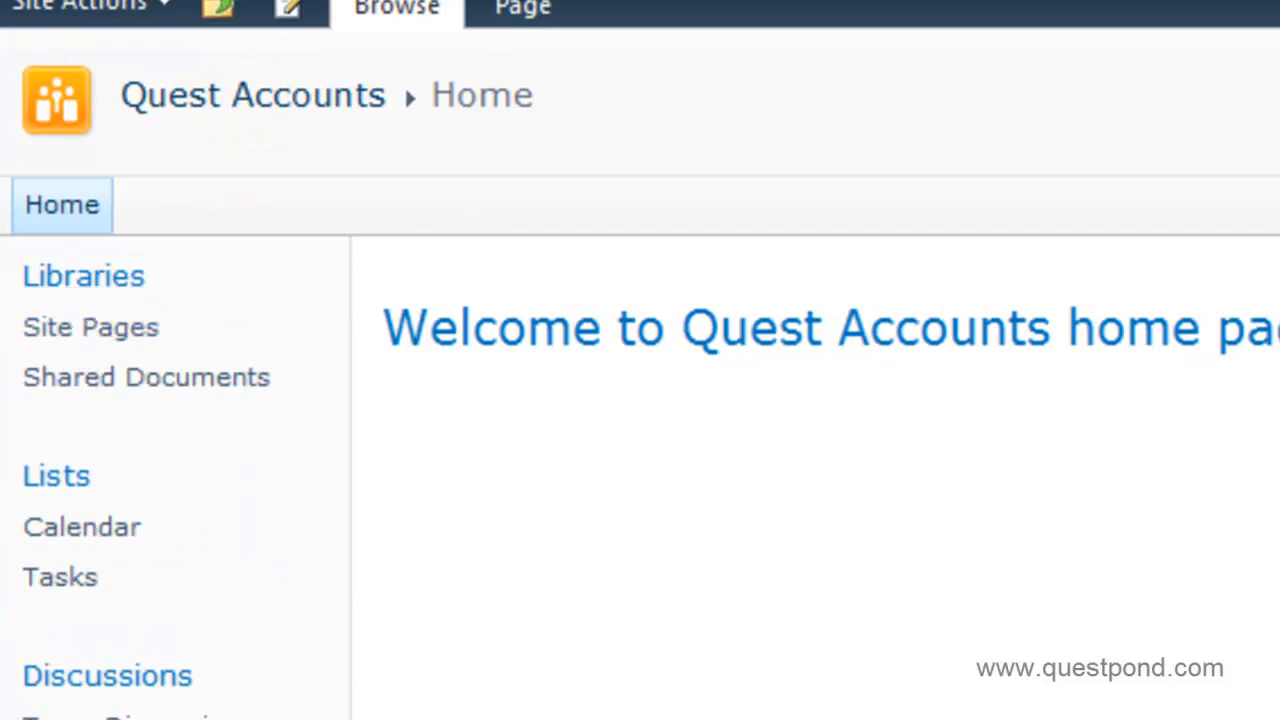
pyautogui.hotkey('alt', 'Left')
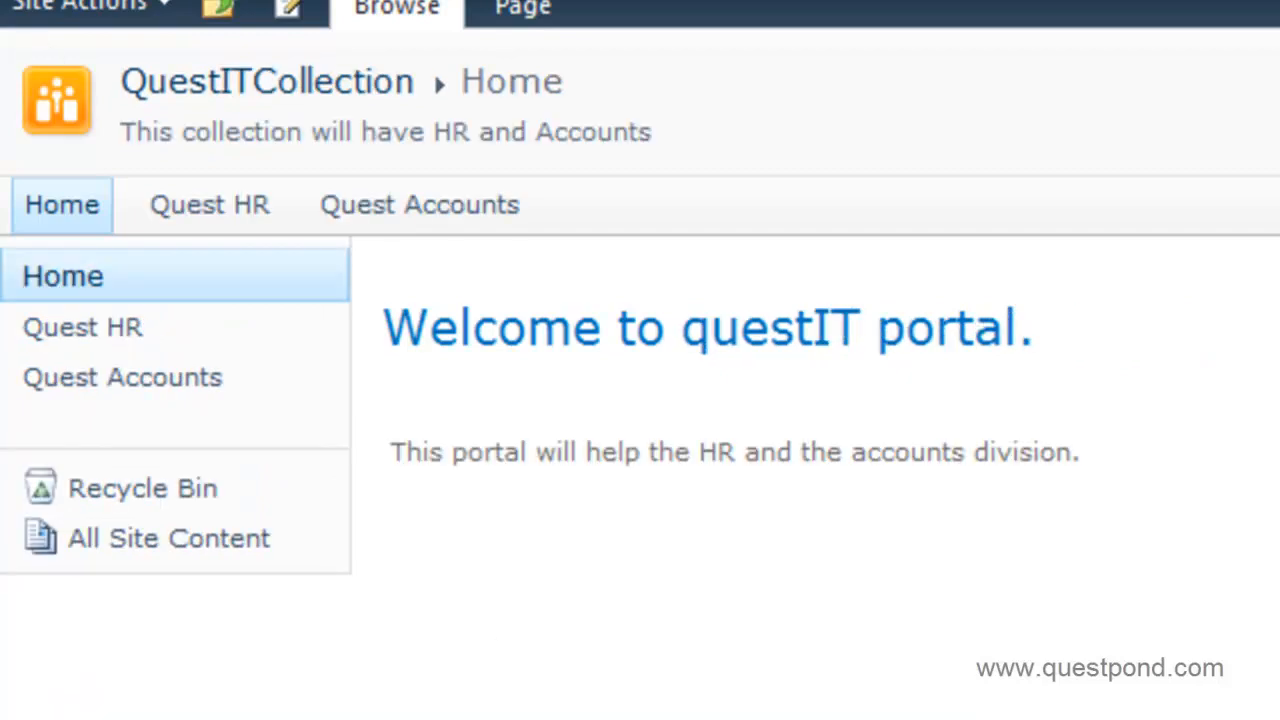
pyautogui.click(214, 212)
pyautogui.click(65, 12)
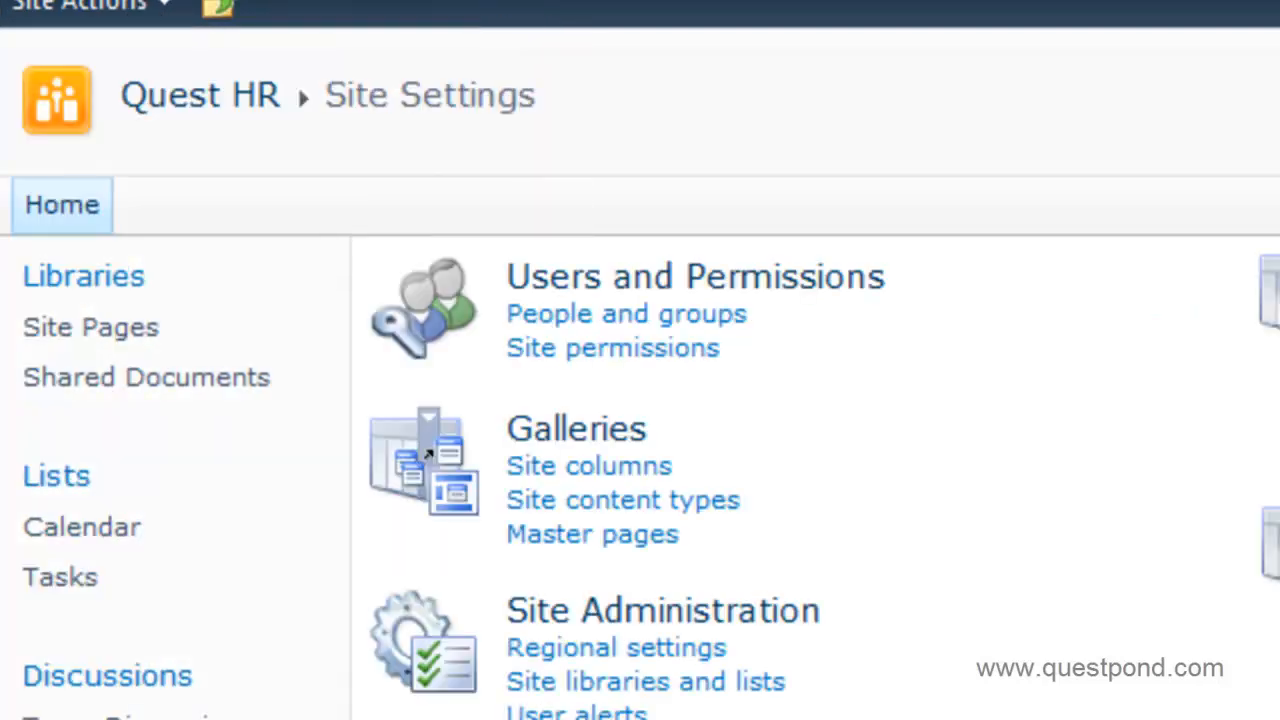
# Delete the Libraries, Lists and Discussions headings from Quest HR's Quick Launch.
pyautogui.click(943, 177)
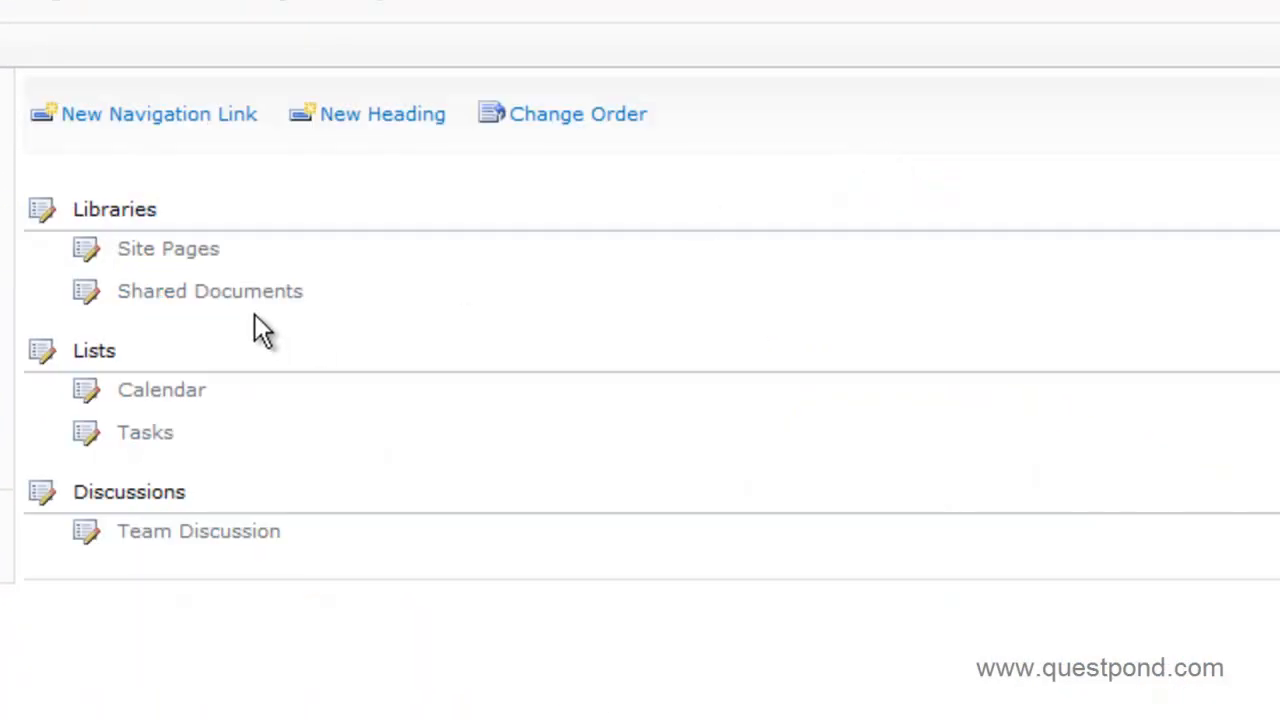
pyautogui.click(42, 209)
pyautogui.click(1003, 434)
pyautogui.click(44, 214)
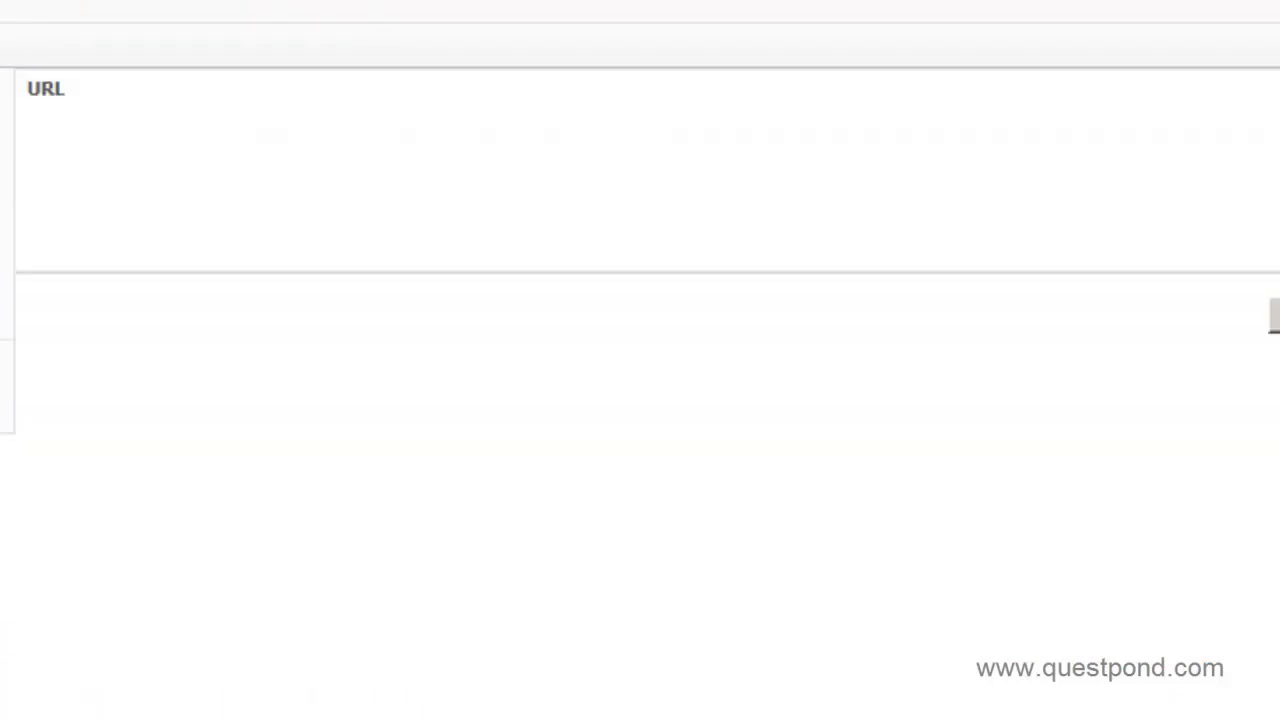
pyautogui.click(1250, 340)
pyautogui.click(945, 428)
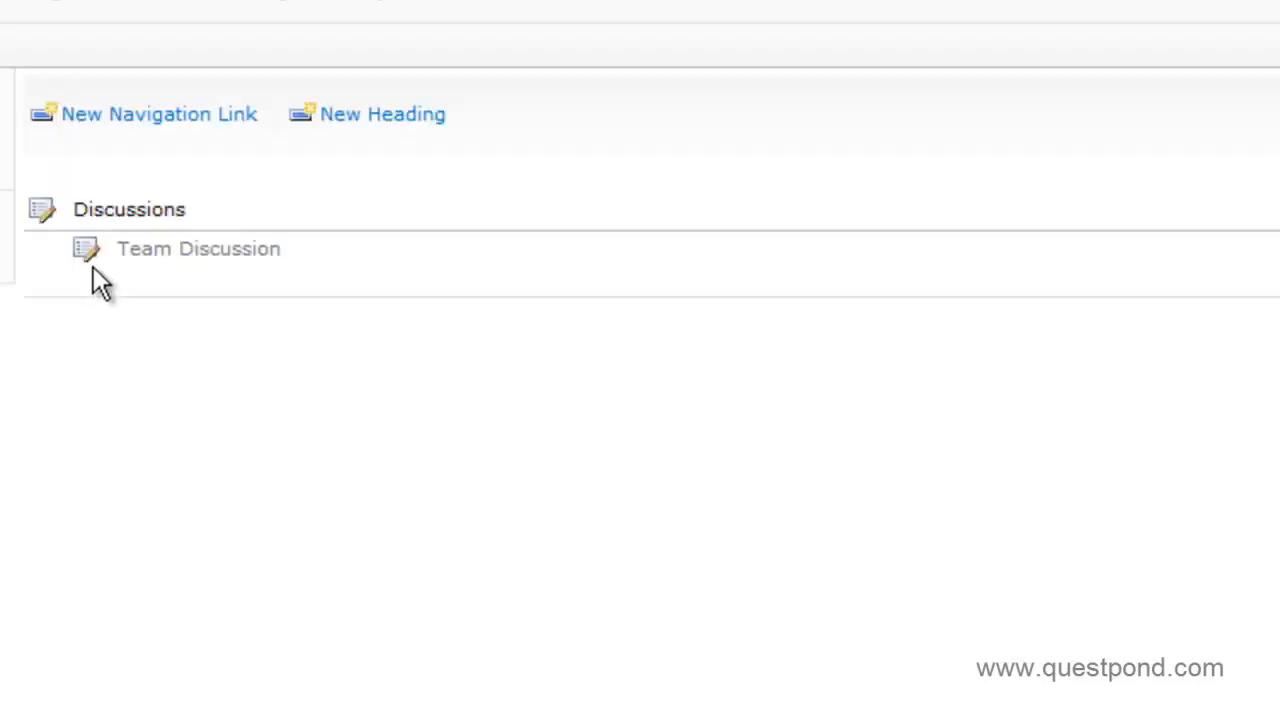
pyautogui.click(40, 212)
pyautogui.click(1274, 315)
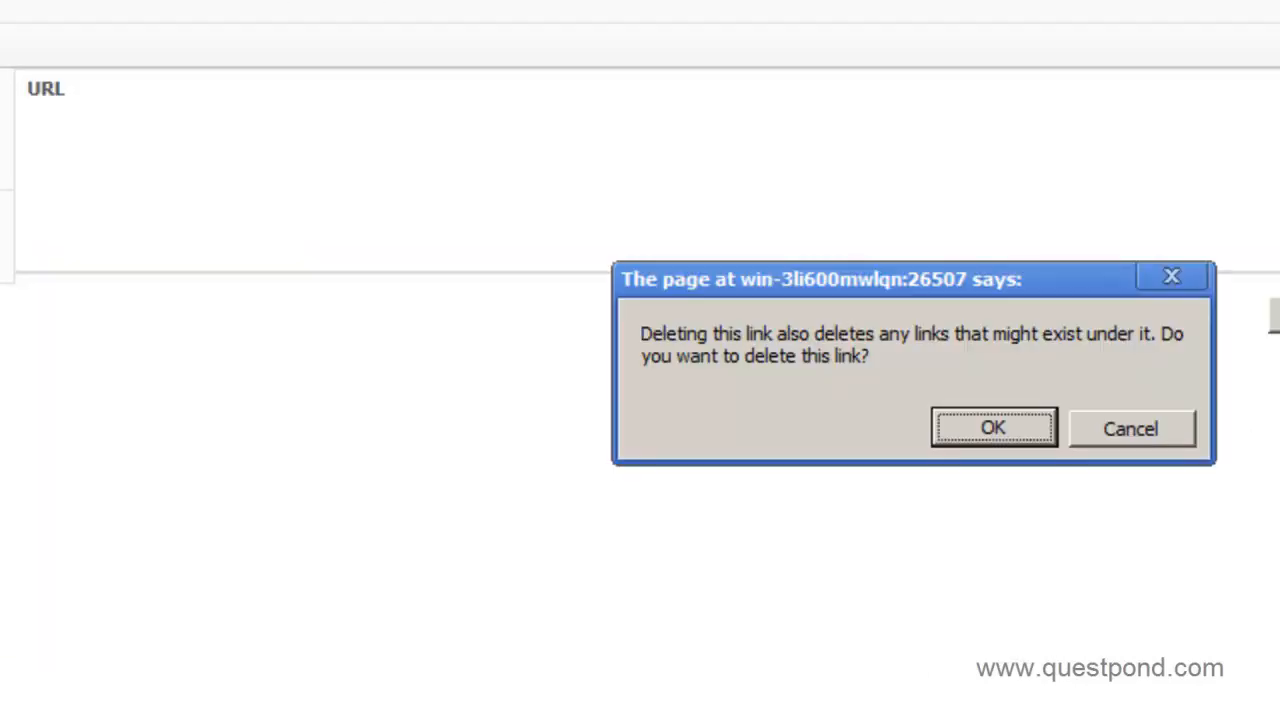
pyautogui.click(995, 430)
# Add a Quick Launch heading 'Home' to Quest HR linking to the portal's Home.aspx page.
pyautogui.click(152, 125)
pyautogui.hotkey('alt', 'Tab')
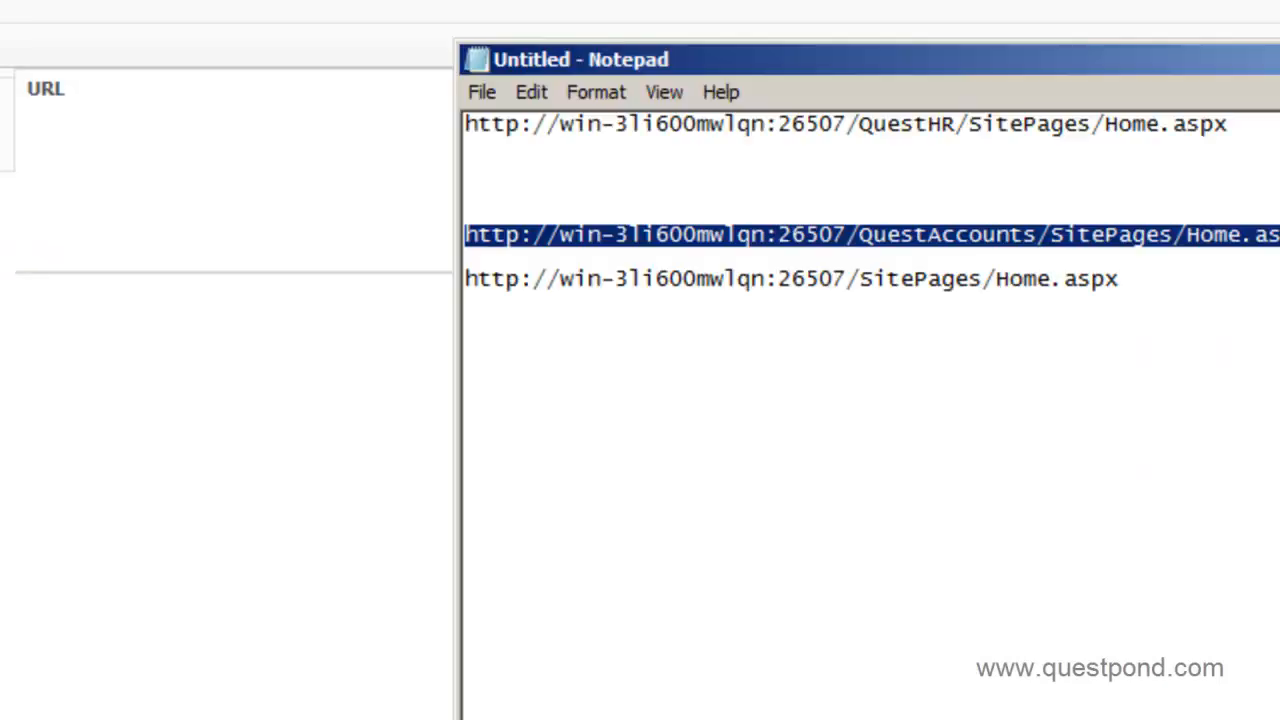
pyautogui.click(931, 280)
pyautogui.click(1143, 278)
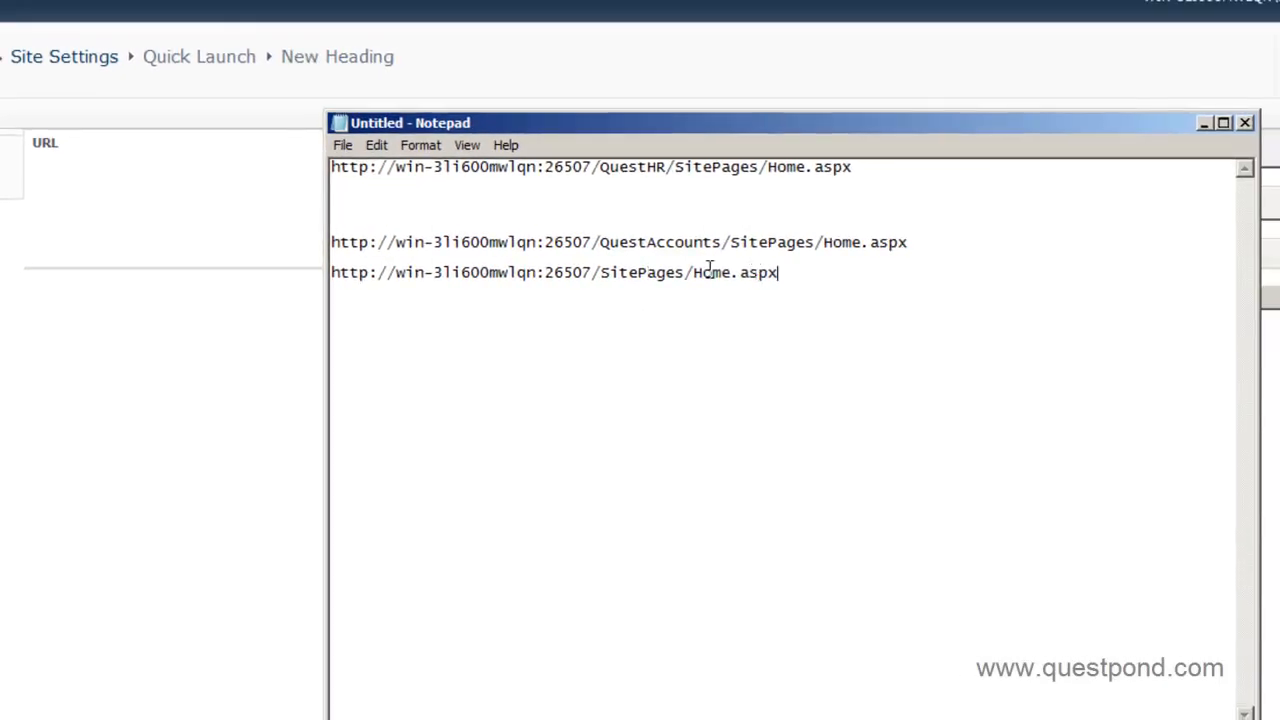
pyautogui.moveTo(779, 272); pyautogui.dragTo(338, 268)
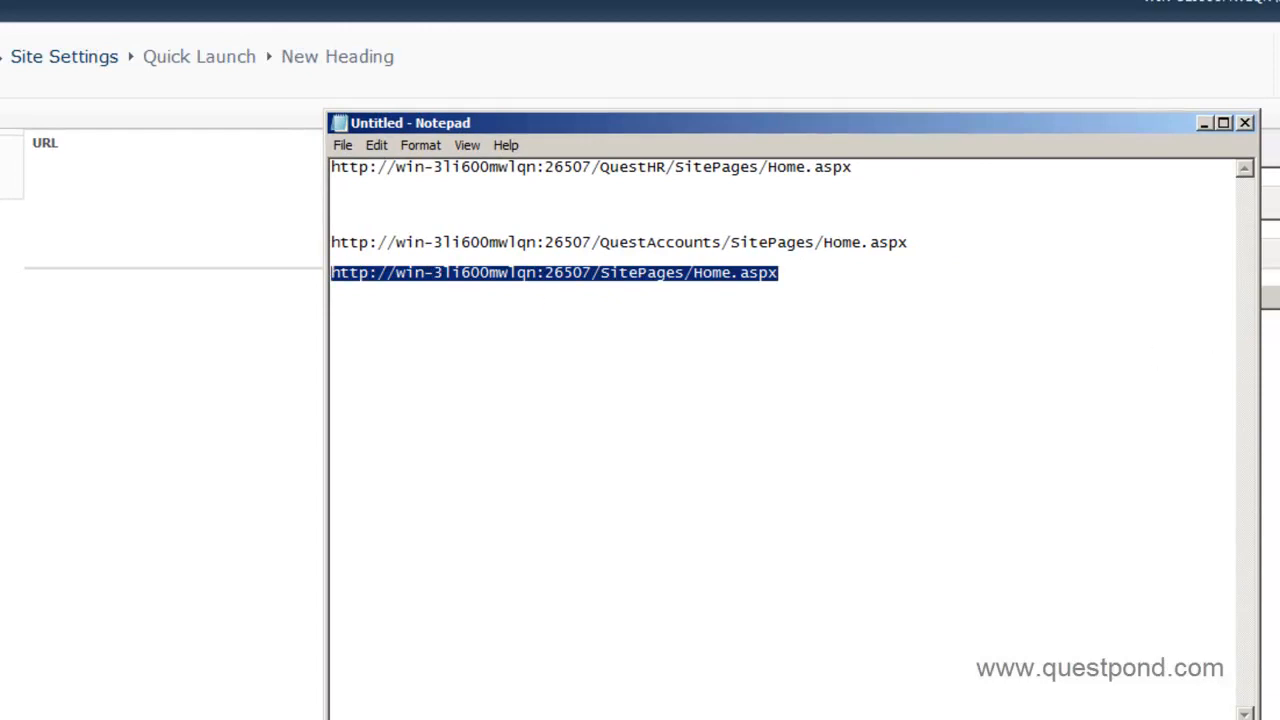
pyautogui.hotkey('ctrl', 'c')
pyautogui.hotkey('alt', 'Tab')
pyautogui.moveTo(1208, 183); pyautogui.dragTo(860, 183)
pyautogui.hotkey('ctrl', 'v')
pyautogui.click(1031, 232)
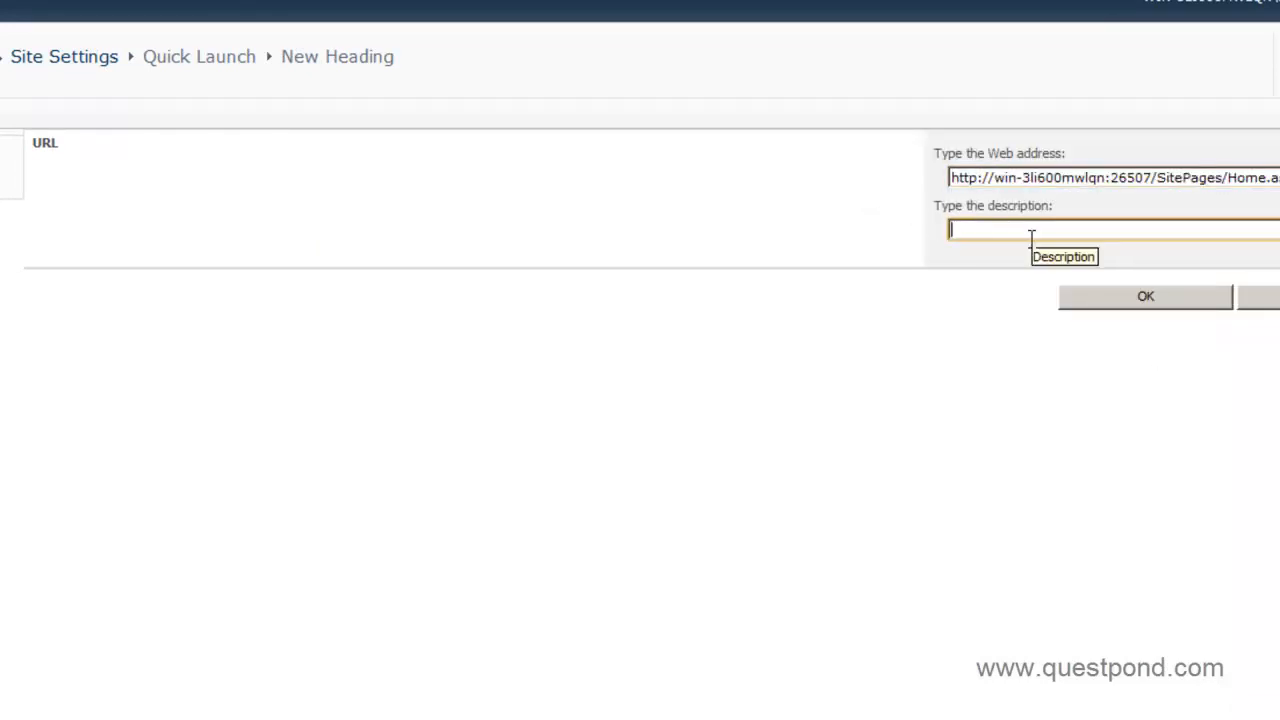
pyautogui.write('Hom')
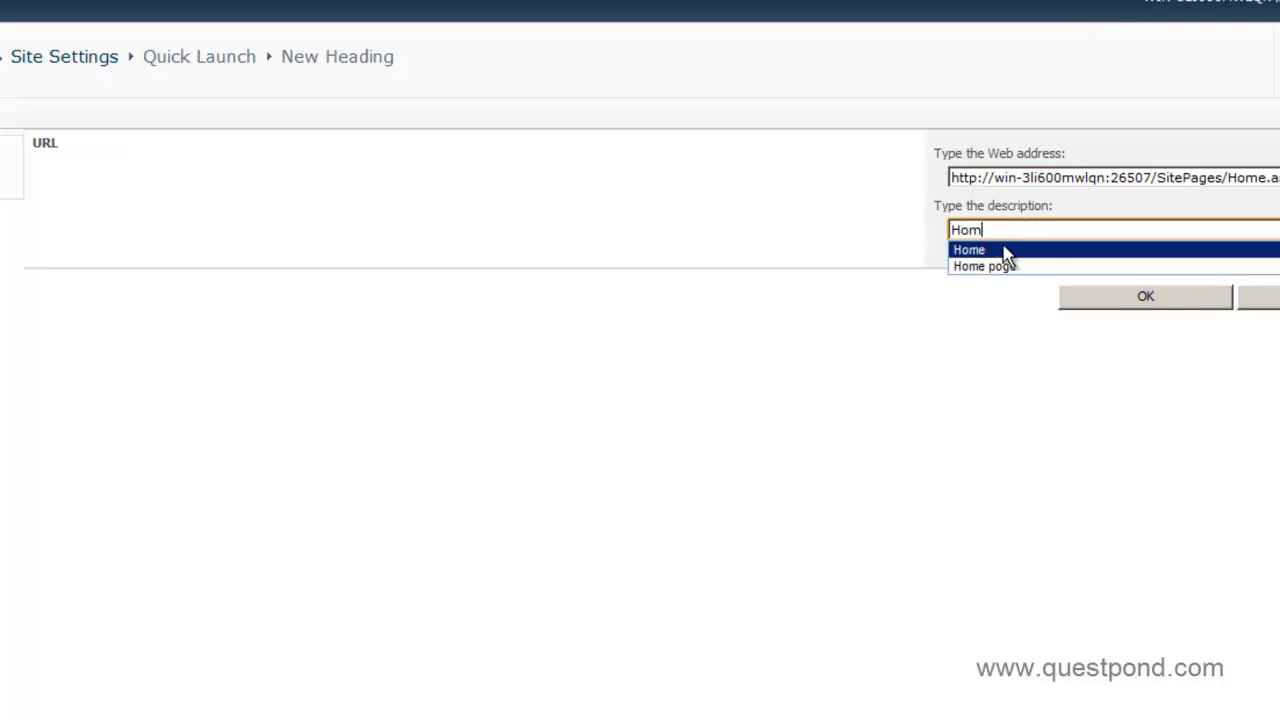
pyautogui.click(1000, 250)
pyautogui.click(1062, 307)
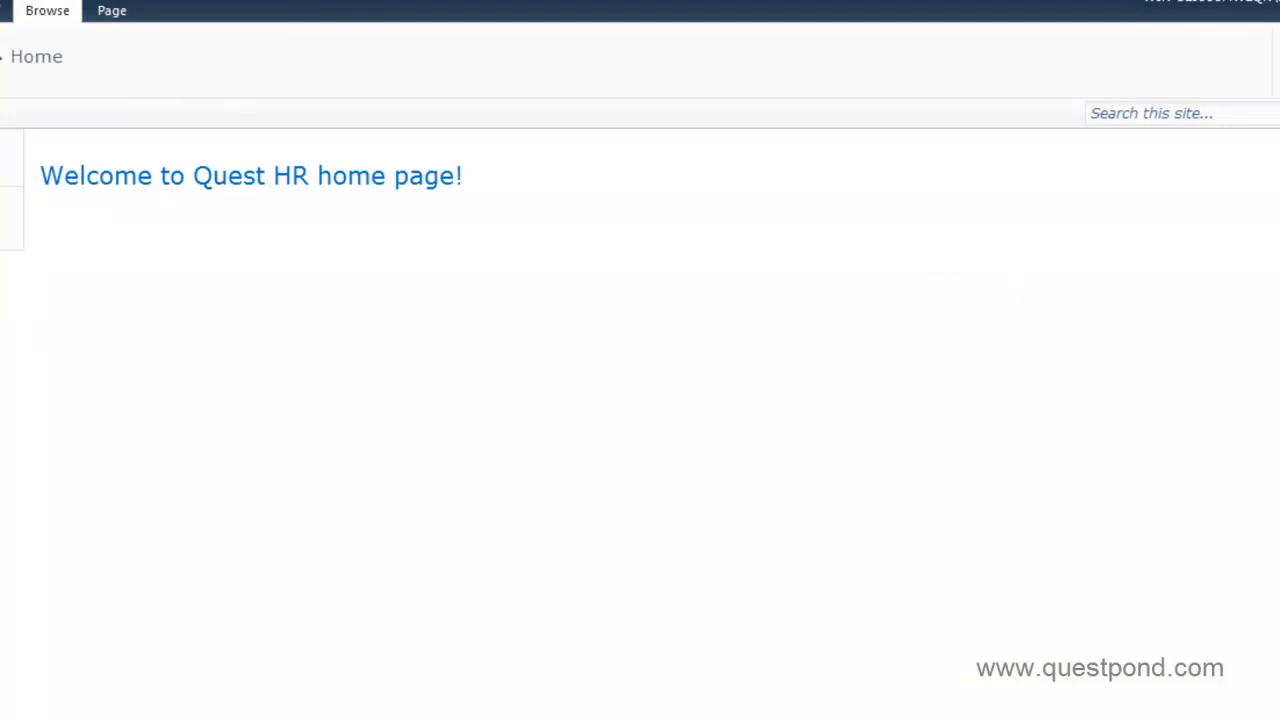
# Verify the new Home heading returns from Quest HR to the QuestITCollection portal.
pyautogui.click(3, 12)
pyautogui.click(8, 67)
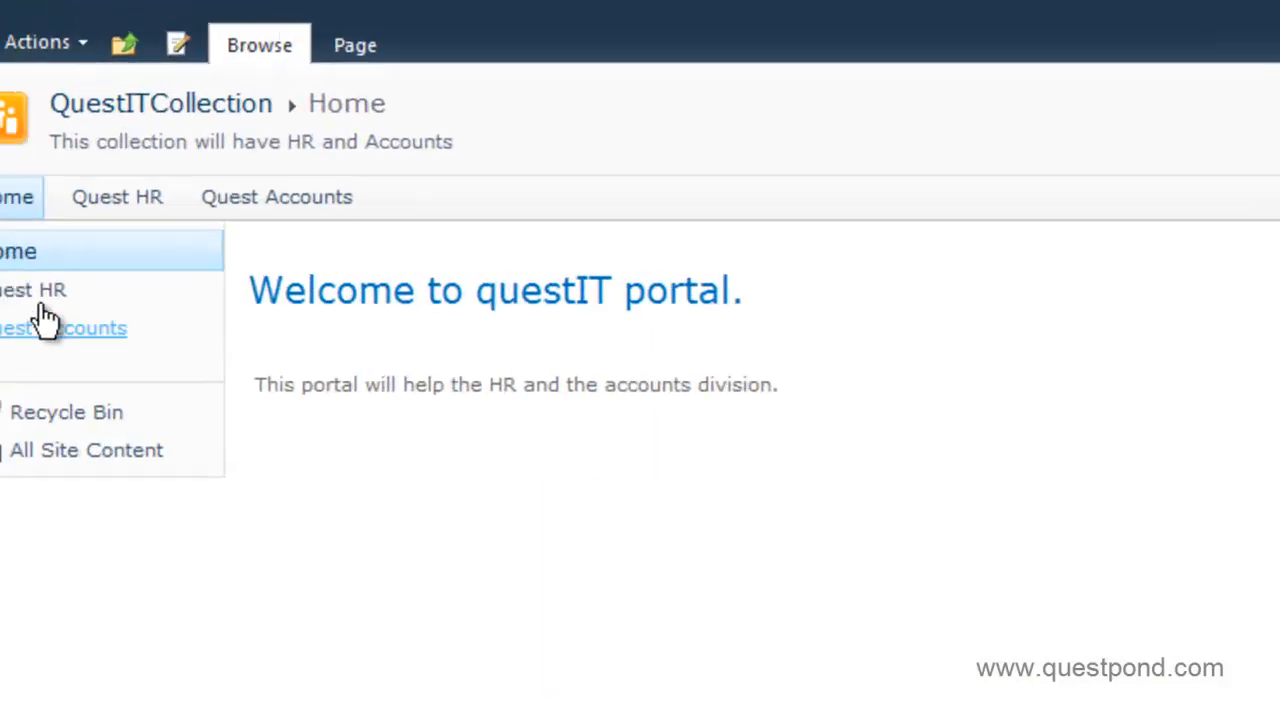
pyautogui.click(20, 275)
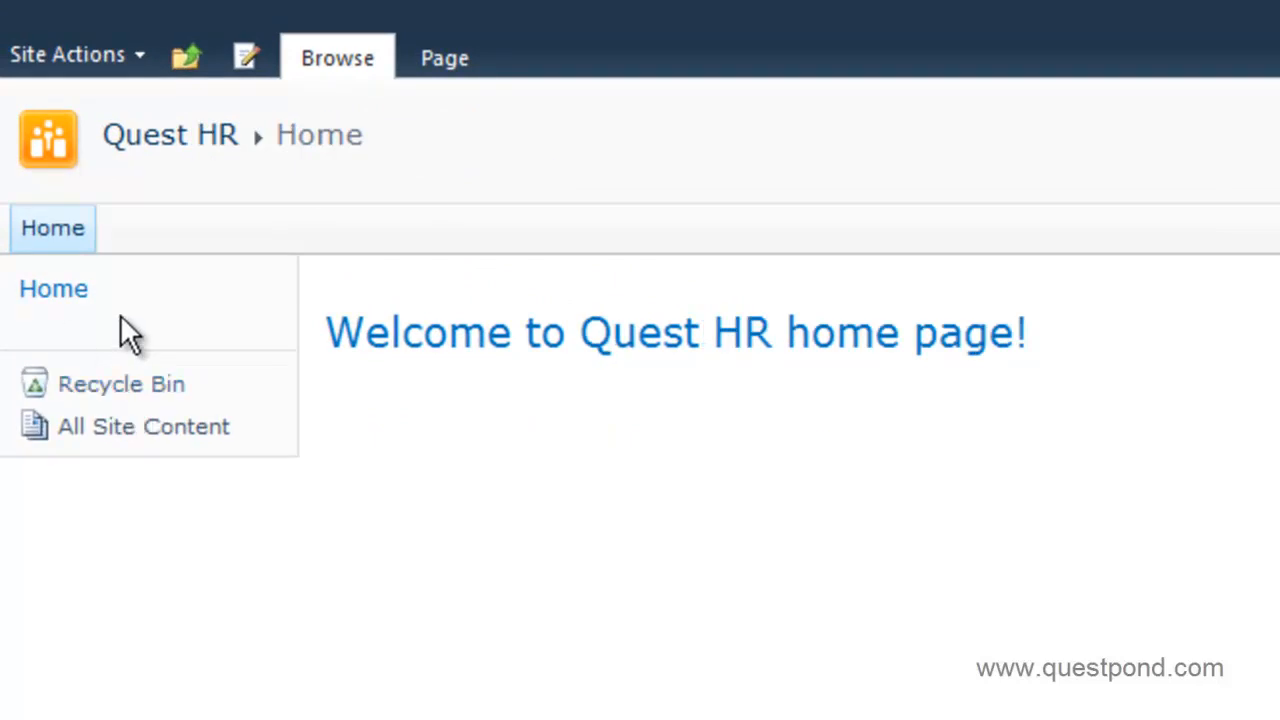
pyautogui.click(60, 292)
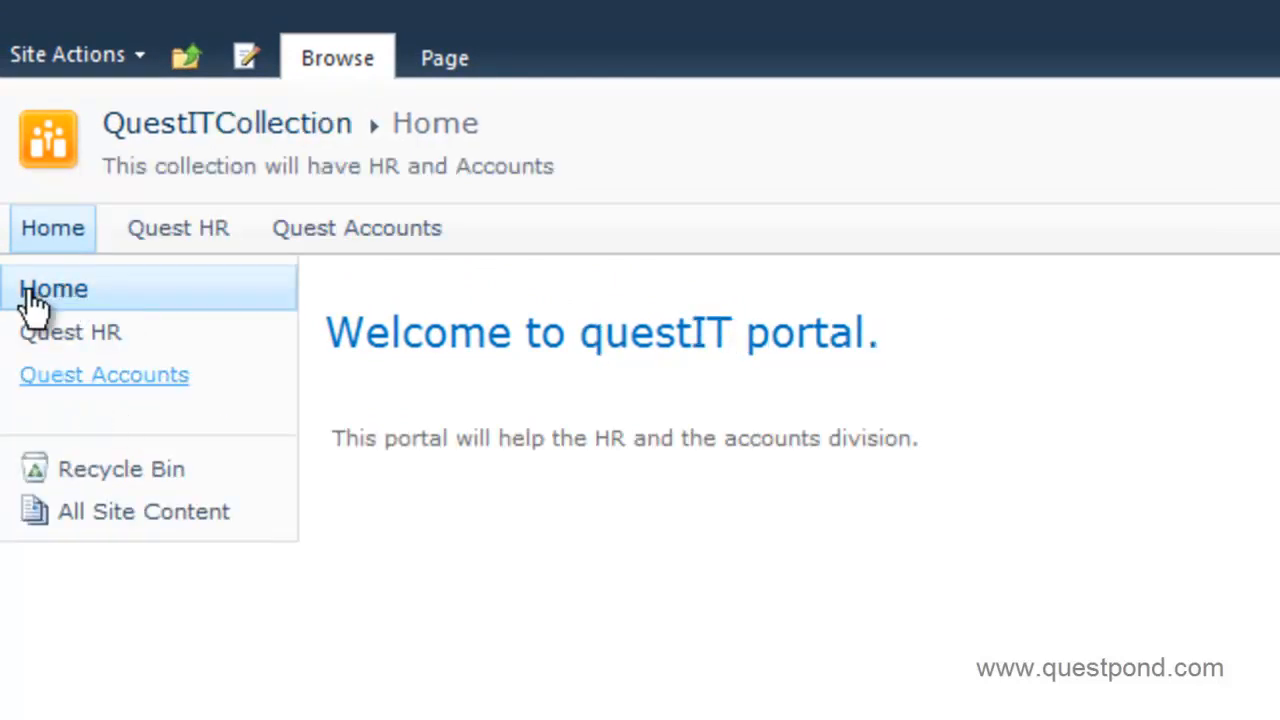
# Go to the Quest Accounts site settings and open its Quick Launch navigation settings.
pyautogui.click(352, 238)
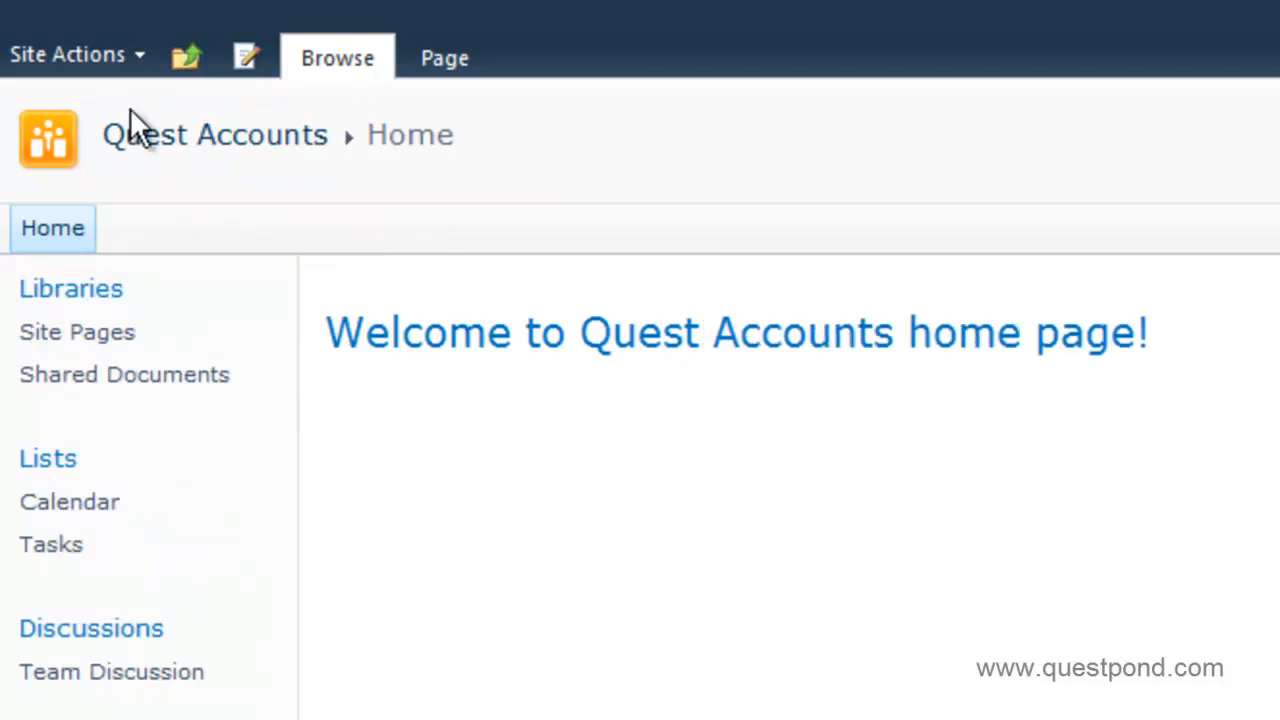
pyautogui.click(105, 57)
pyautogui.click(193, 718)
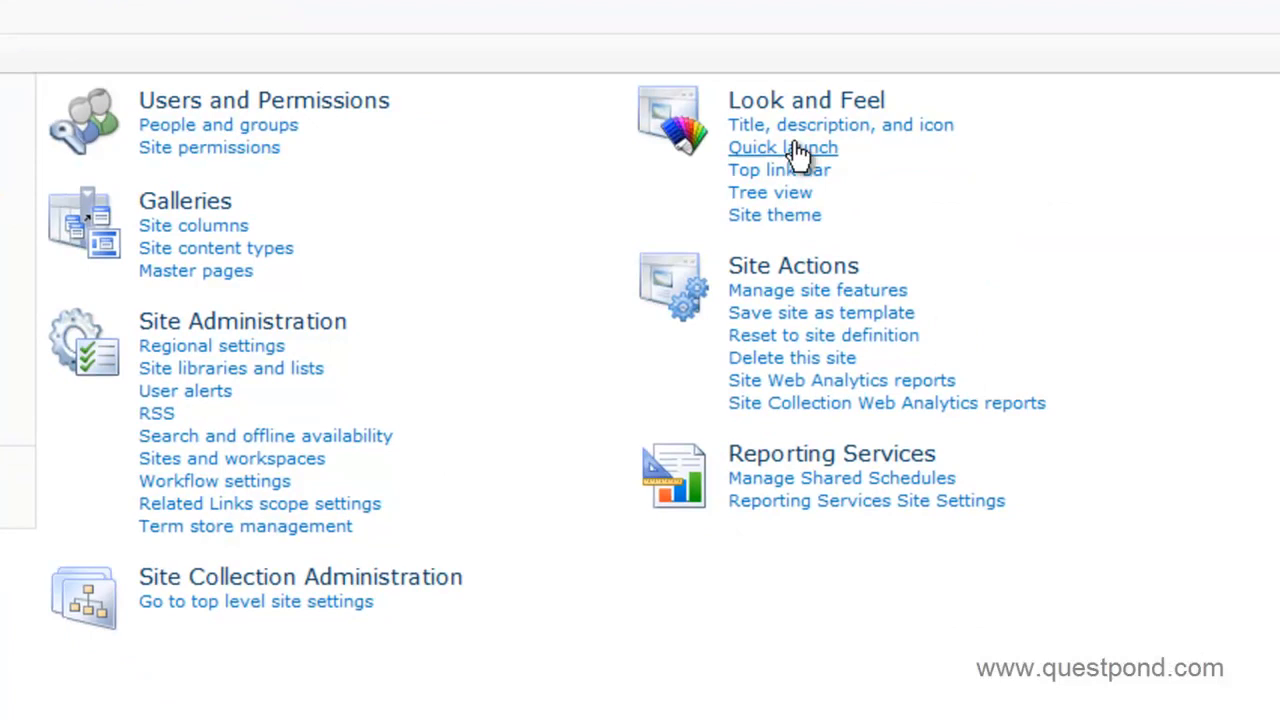
pyautogui.click(1158, 303)
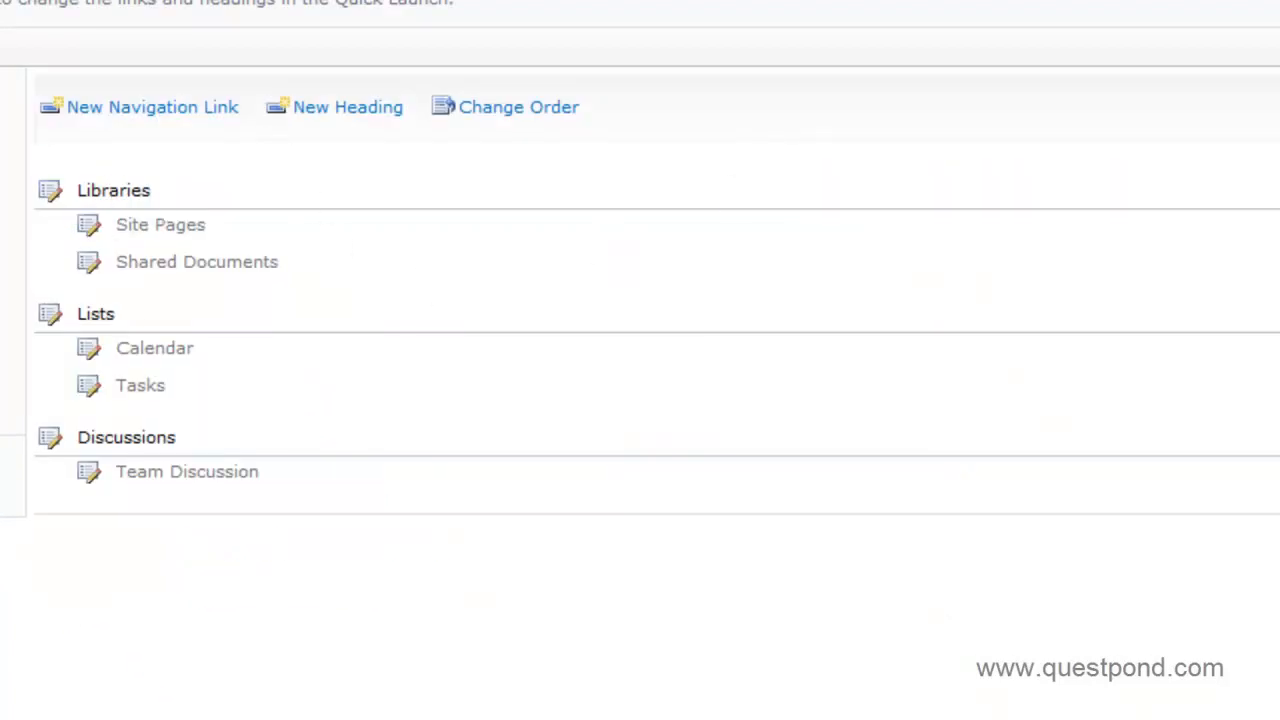
pyautogui.press('F10')
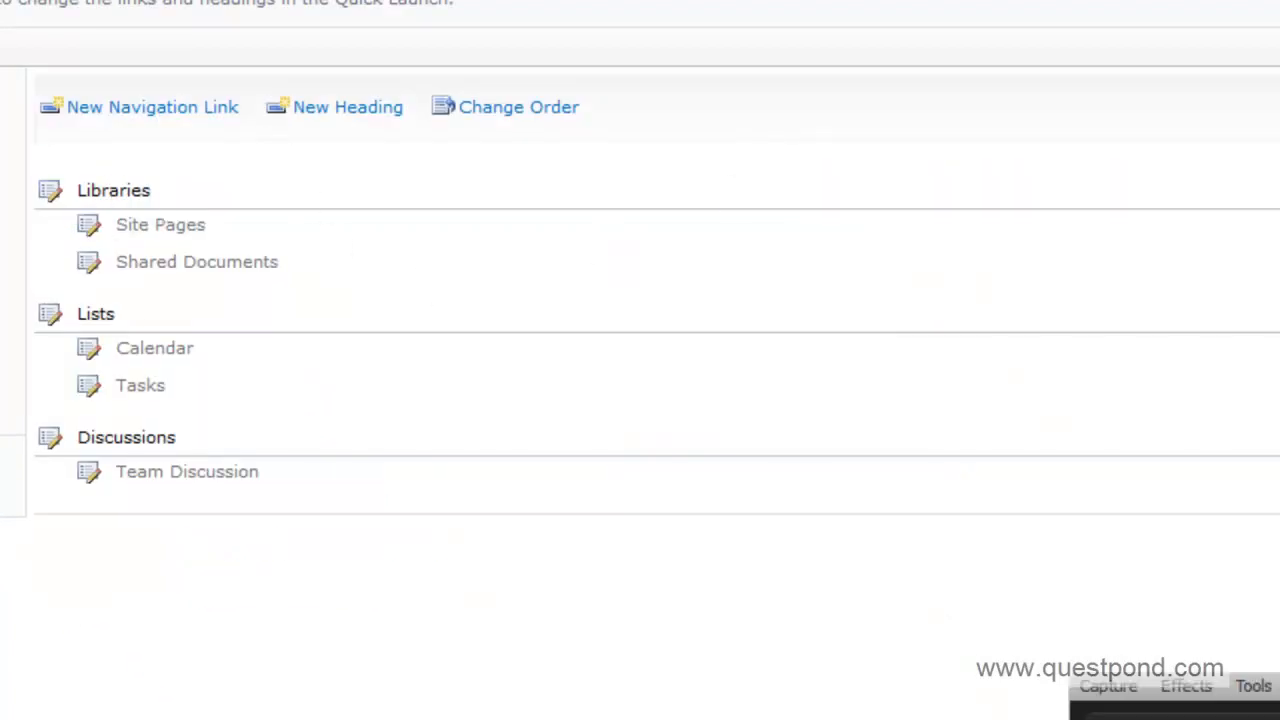
# Delete the Libraries, Lists and Discussions headings from the Quest Accounts Quick Launch.
pyautogui.click(51, 192)
pyautogui.click(1232, 292)
pyautogui.click(900, 382)
pyautogui.click(48, 198)
pyautogui.click(1226, 292)
pyautogui.click(866, 382)
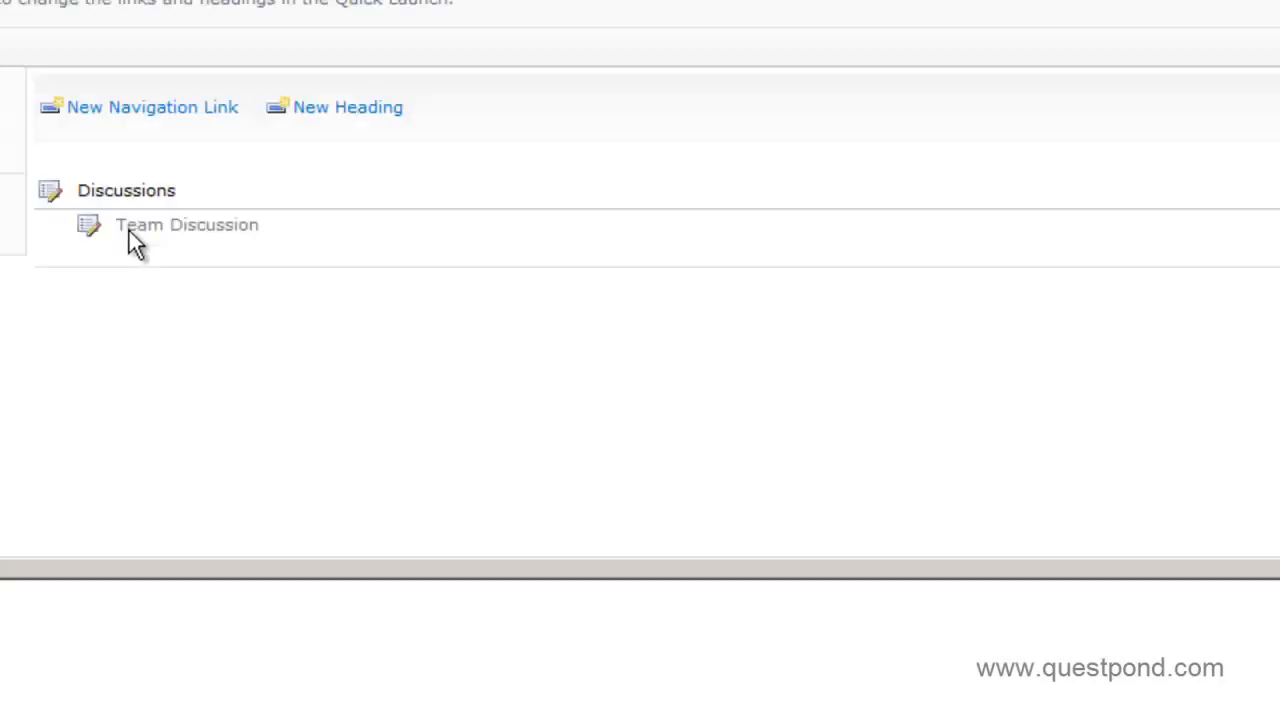
pyautogui.click(48, 200)
pyautogui.click(1262, 285)
pyautogui.click(885, 382)
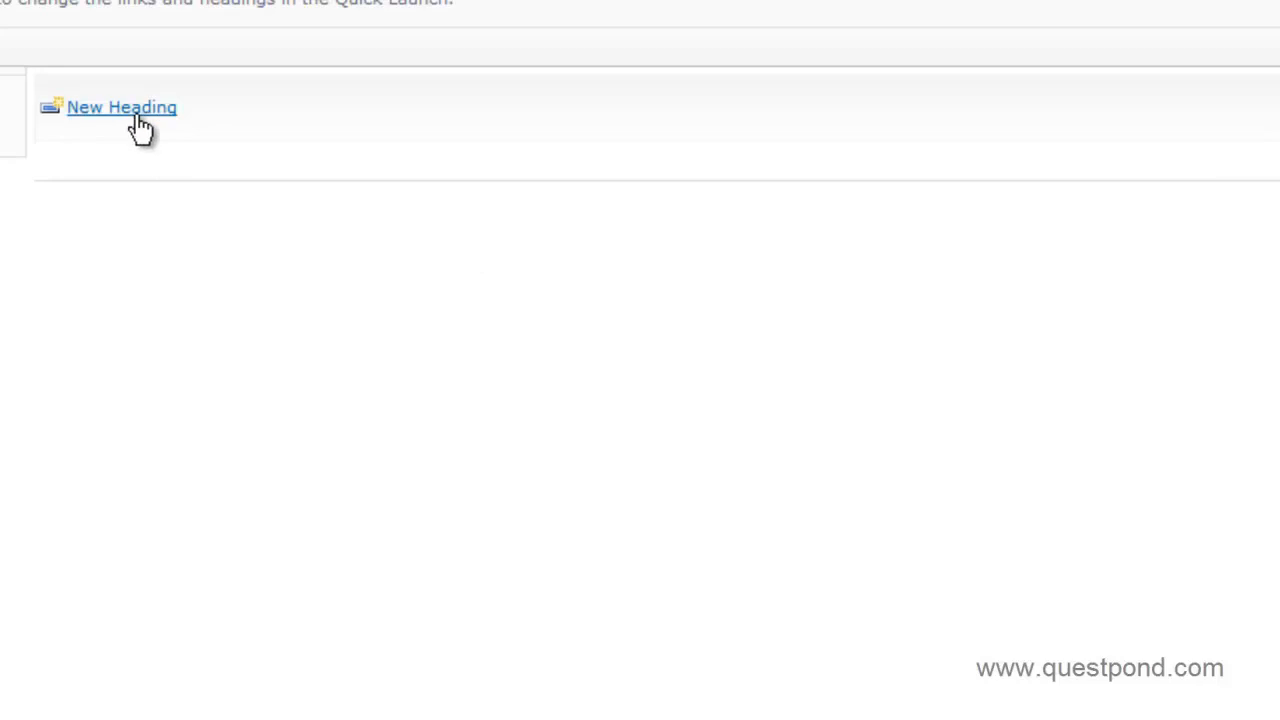
# Add a Quick Launch heading with the portal home page URL and description Home.
pyautogui.click(132, 108)
pyautogui.hotkey('alt', 'Tab')
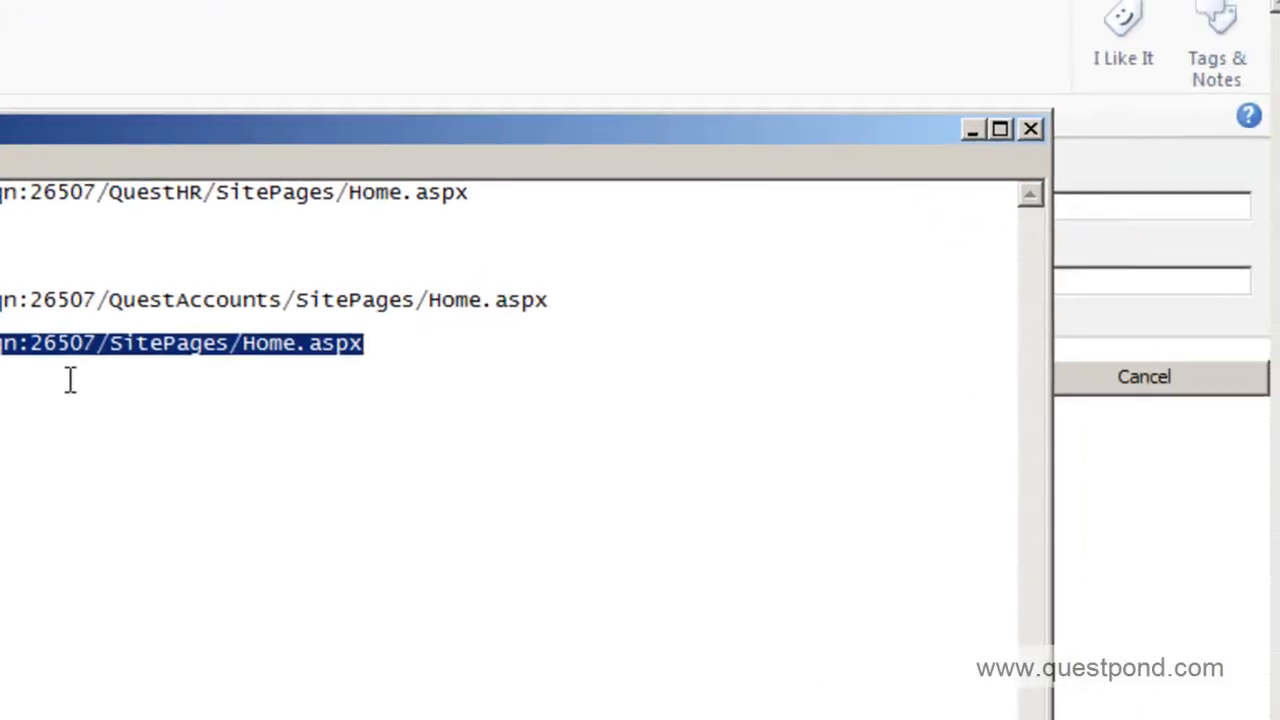
pyautogui.hotkey('alt', 'Tab')
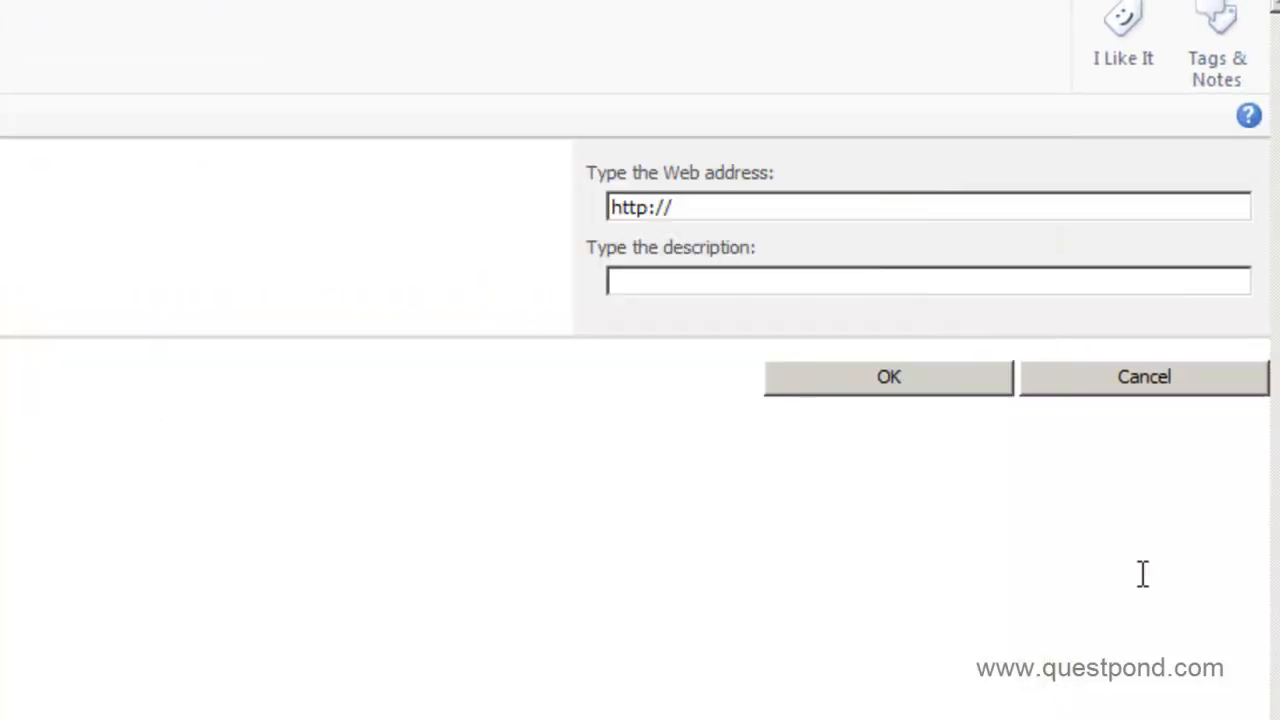
pyautogui.click(700, 205)
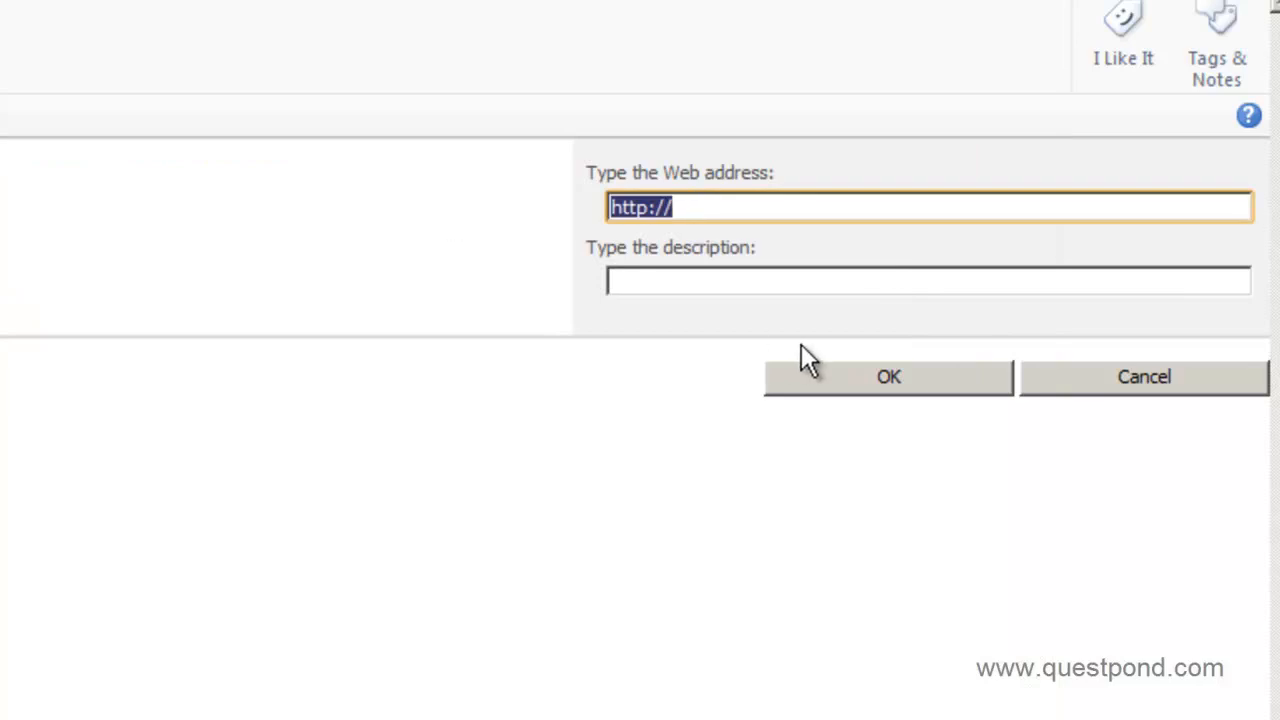
pyautogui.write('http://win-3li600mwlqn:26507/SitePages/Home.aspx')
pyautogui.doubleClick(711, 282)
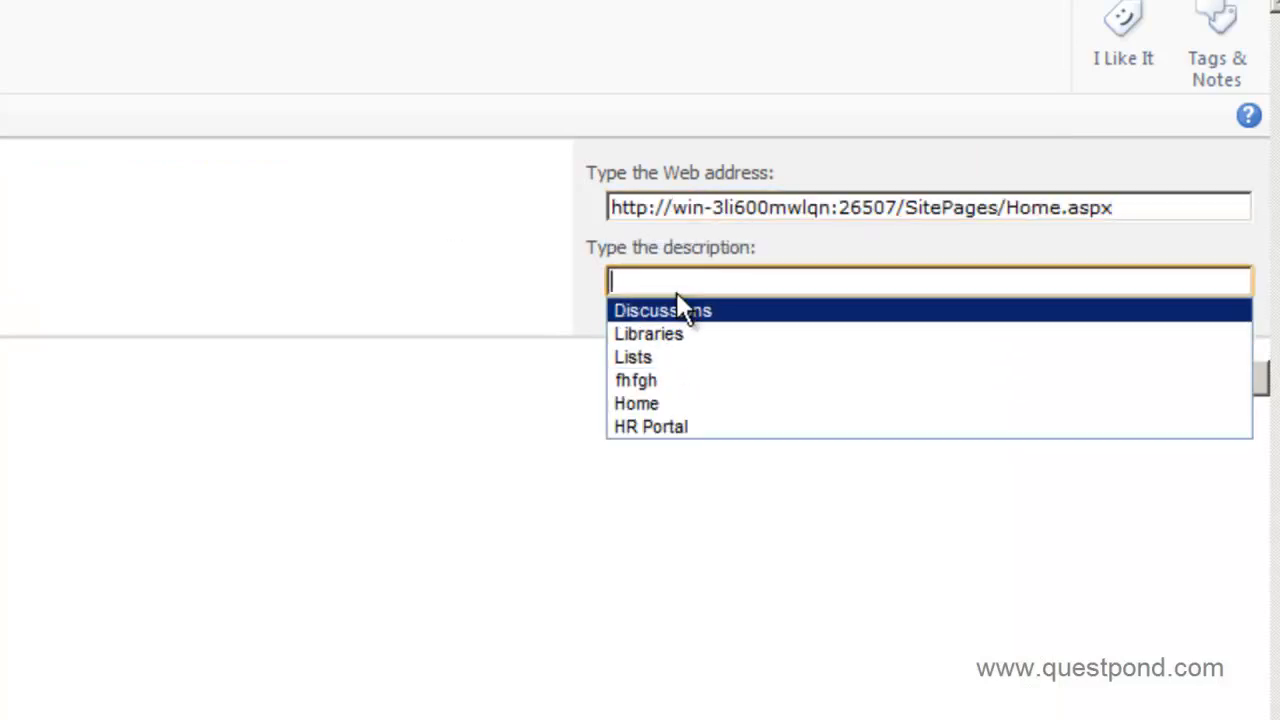
pyautogui.click(650, 403)
pyautogui.click(792, 378)
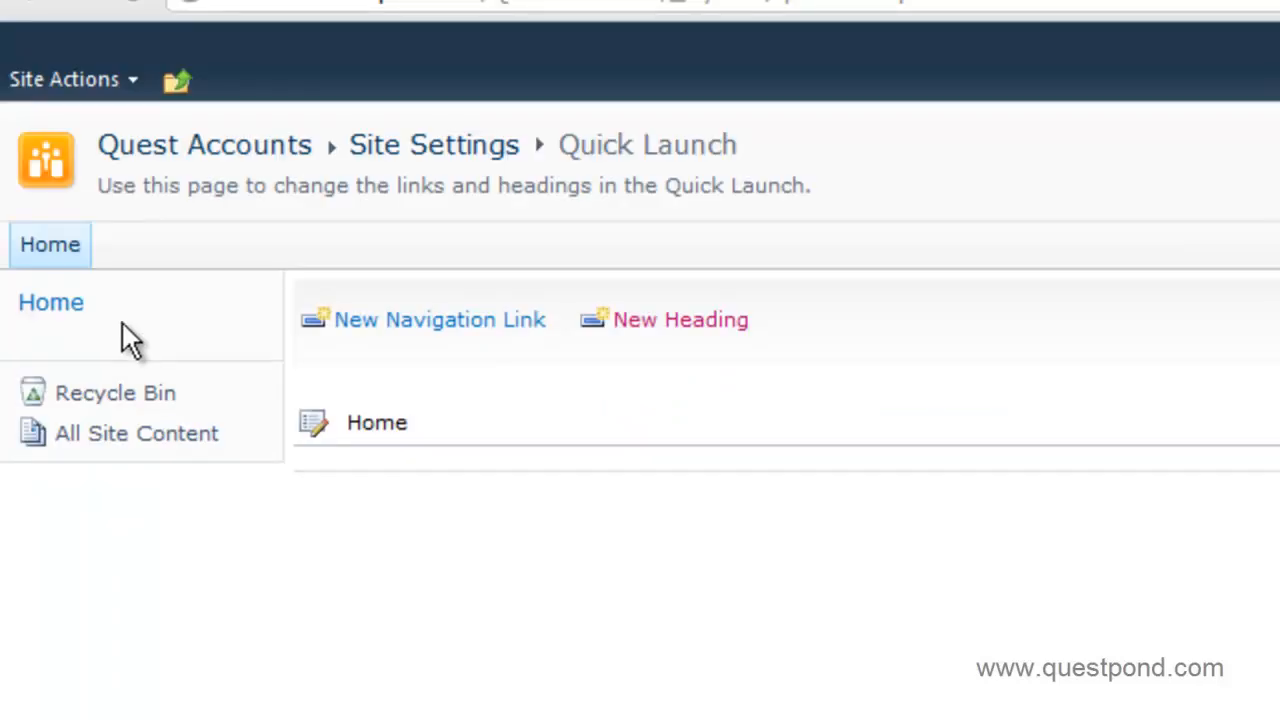
pyautogui.click(184, 82)
# Go up to the QuestITCollection portal, then test the Quest HR and Quest Accounts Home links.
pyautogui.click(284, 178)
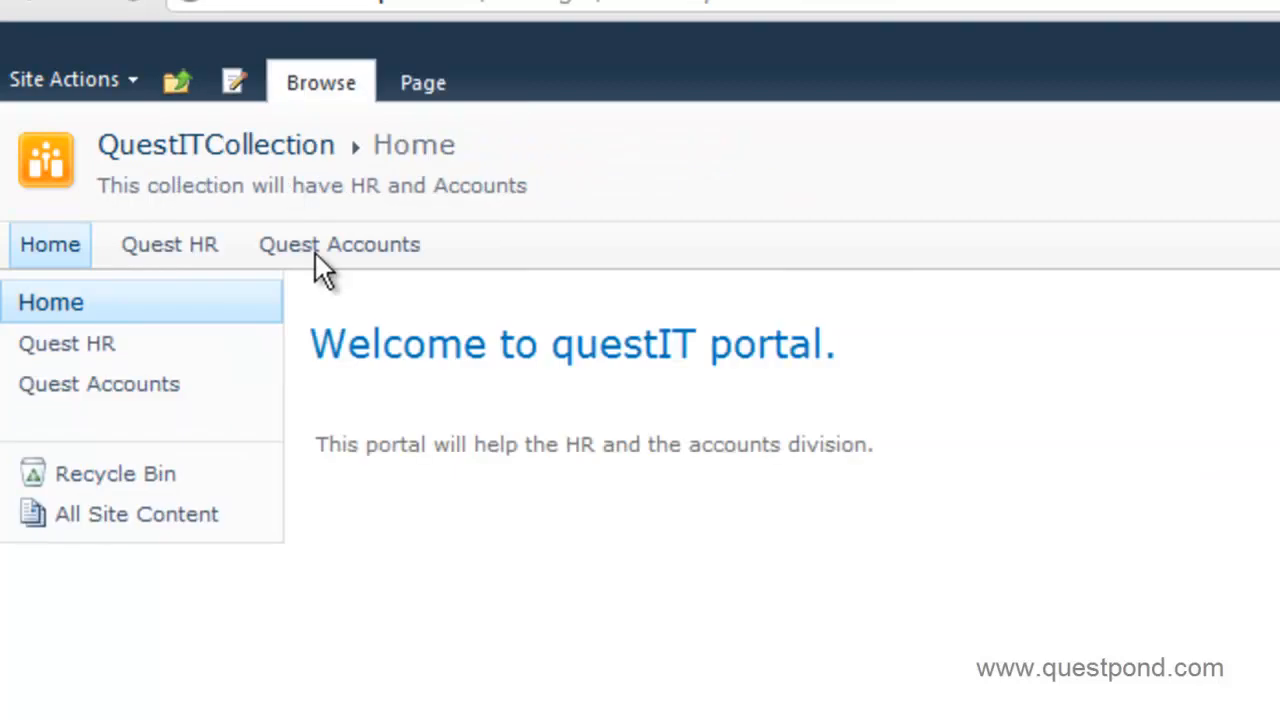
pyautogui.click(44, 350)
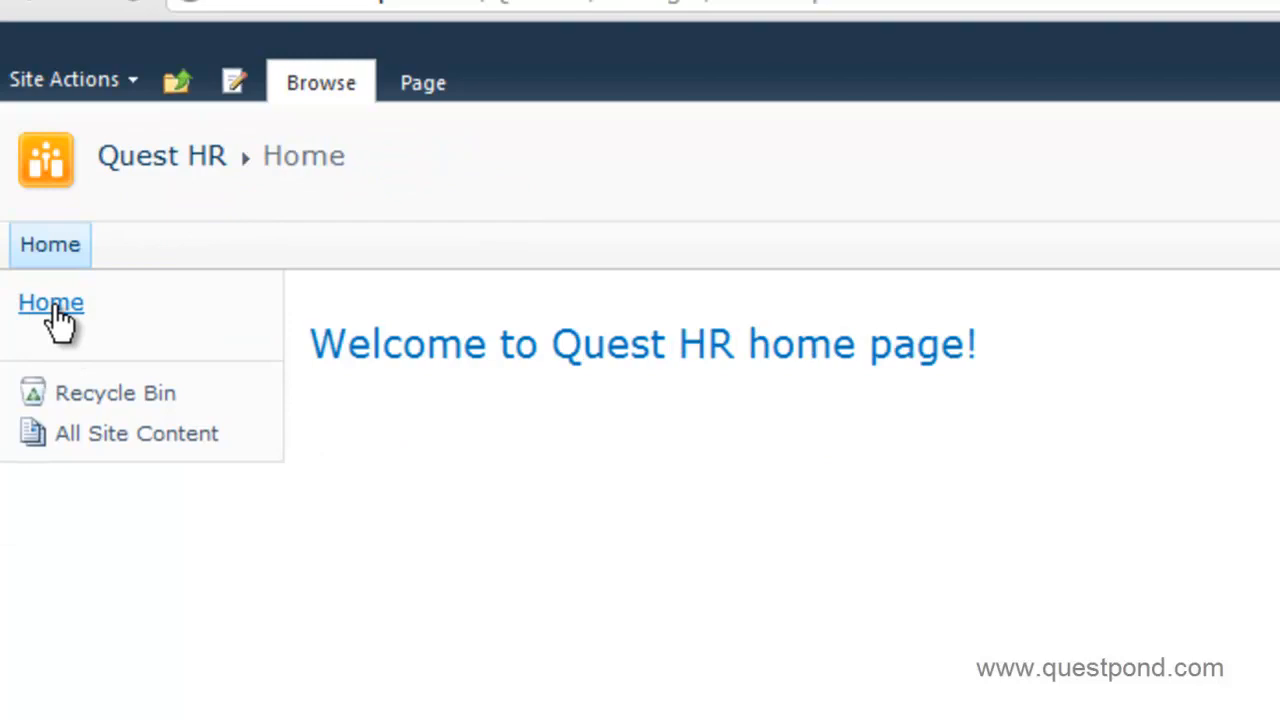
pyautogui.click(55, 310)
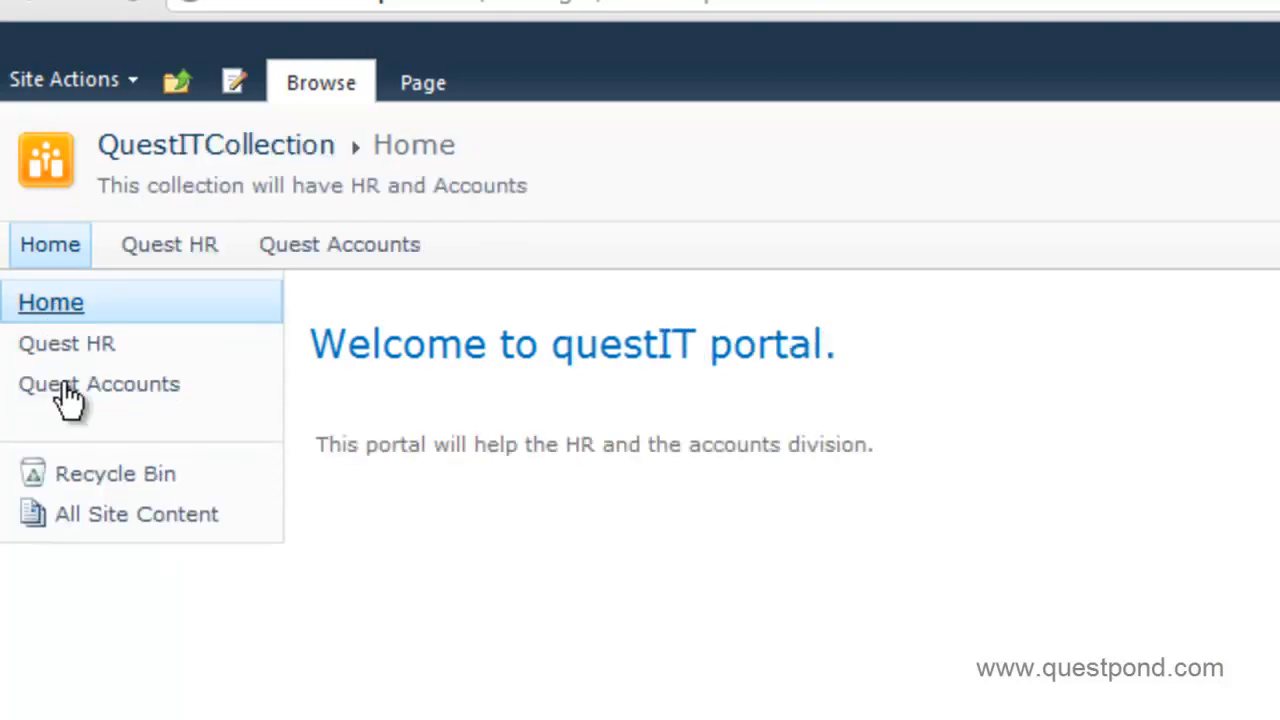
pyautogui.click(62, 388)
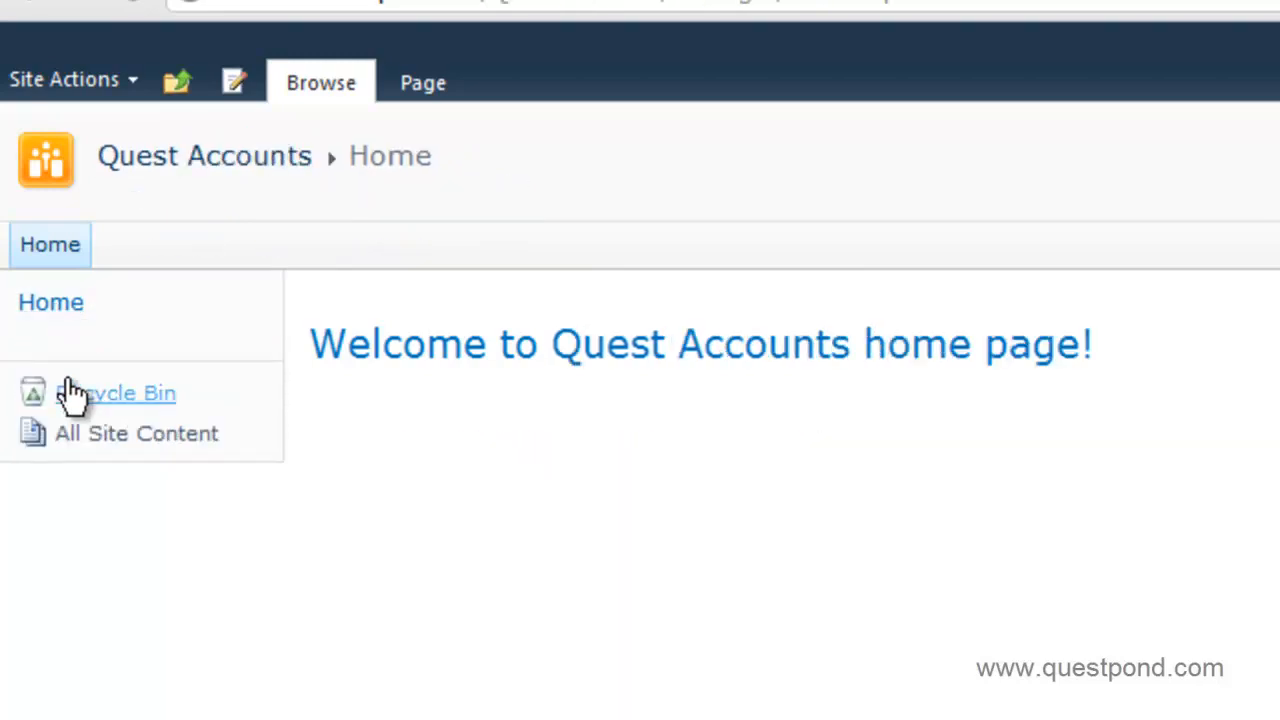
pyautogui.click(60, 305)
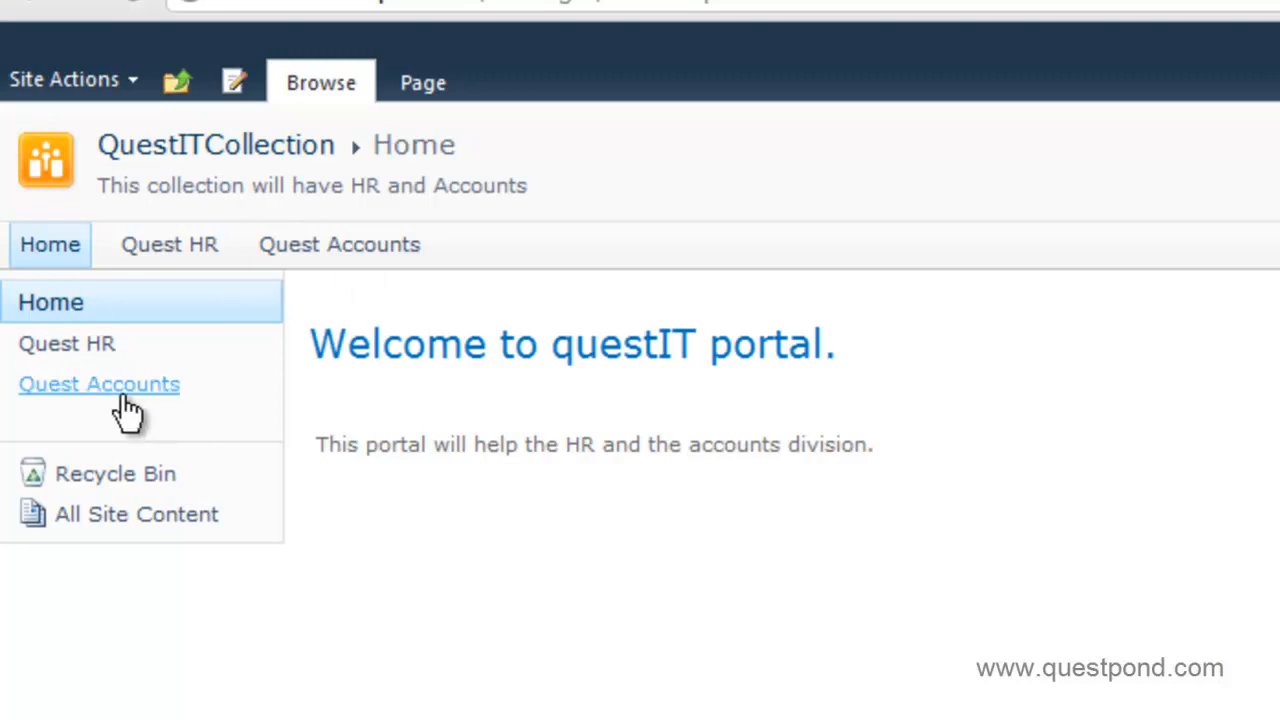
# Test the Quest HR and Quest Accounts Home links a second time, ending on the portal.
pyautogui.click(172, 258)
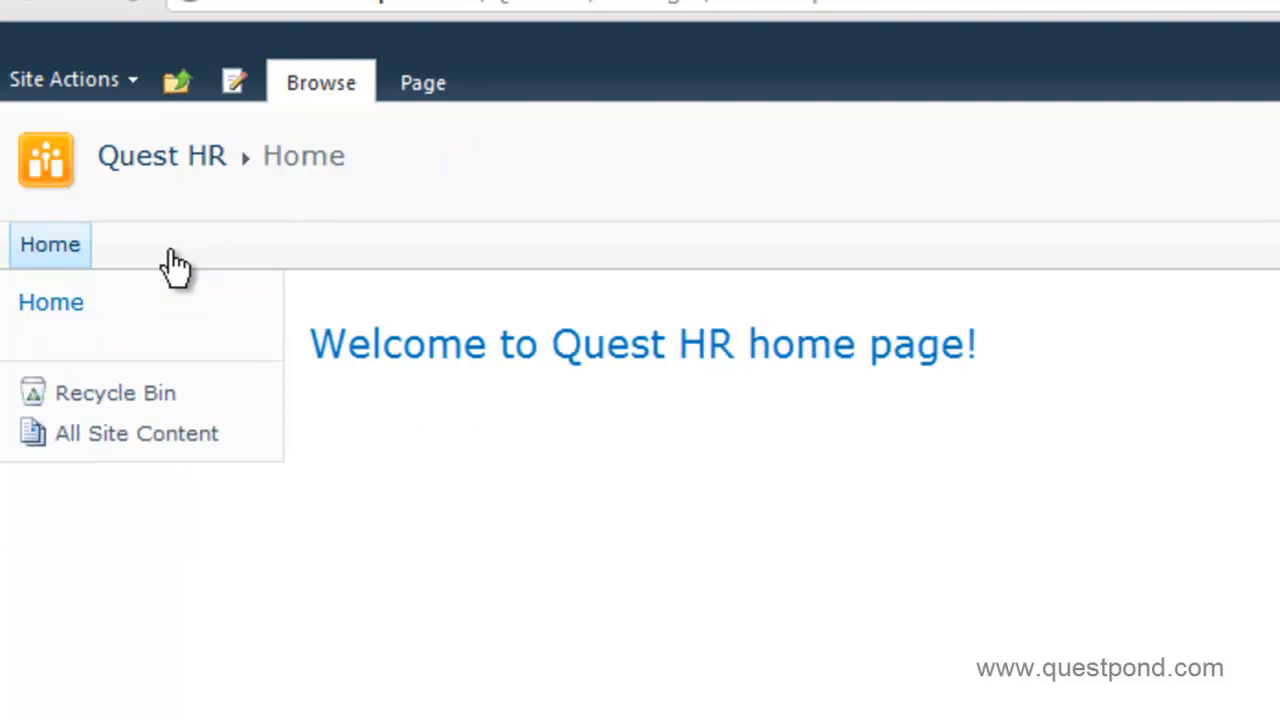
pyautogui.click(56, 312)
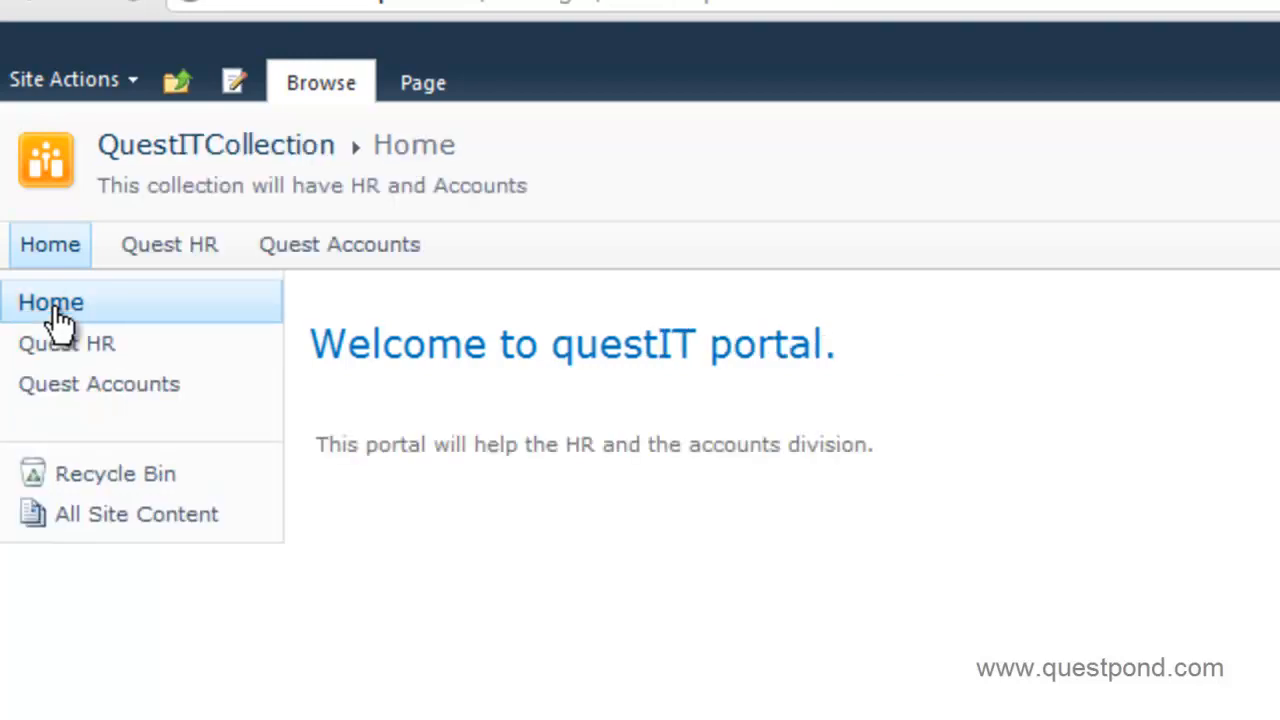
pyautogui.click(105, 388)
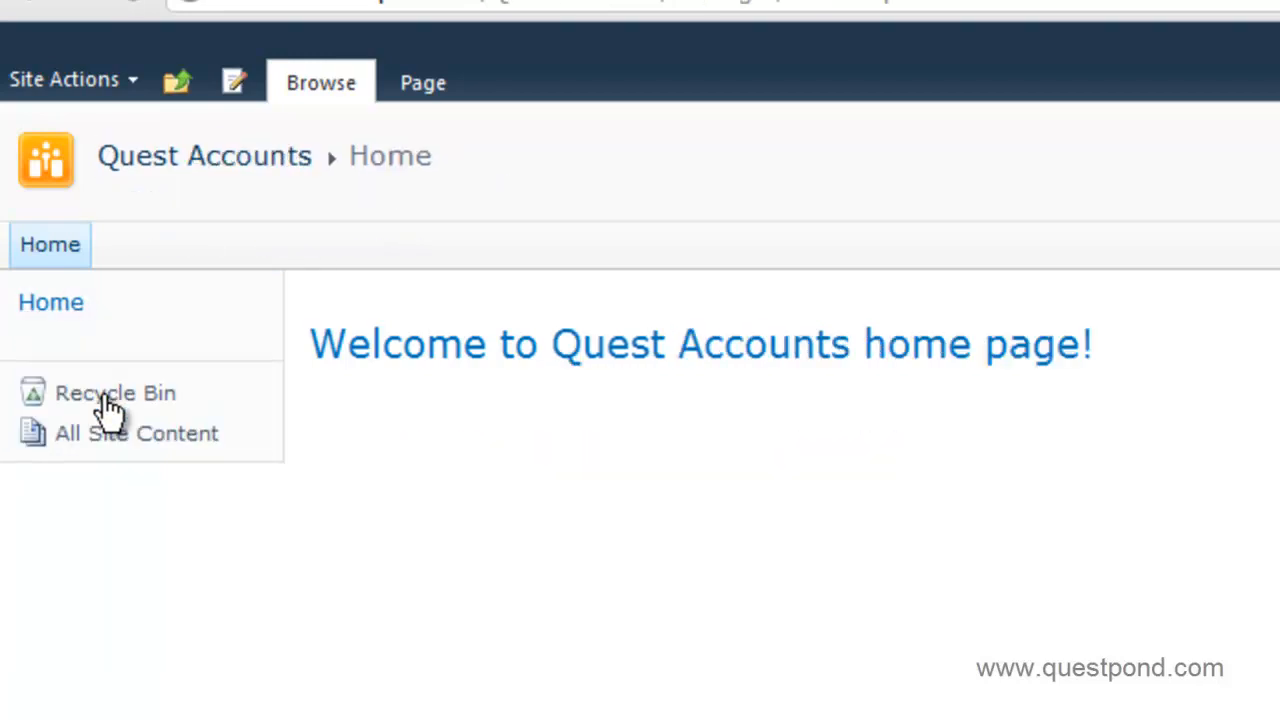
pyautogui.click(50, 304)
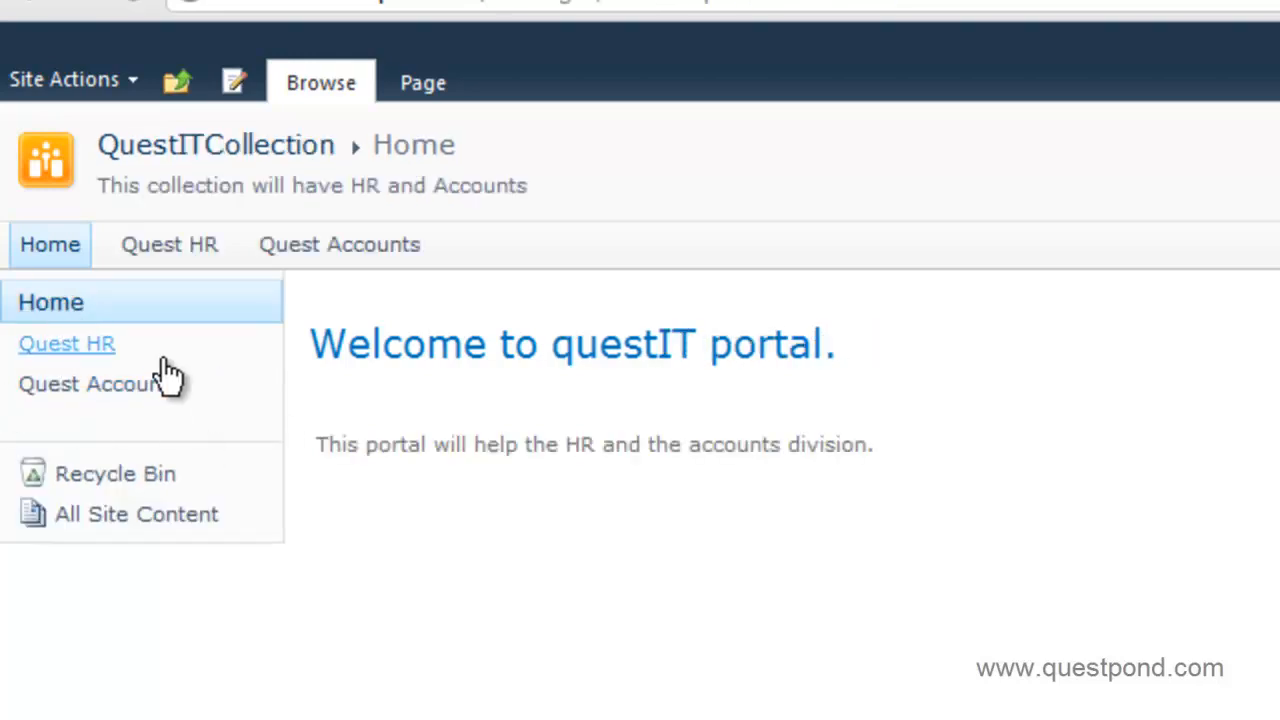